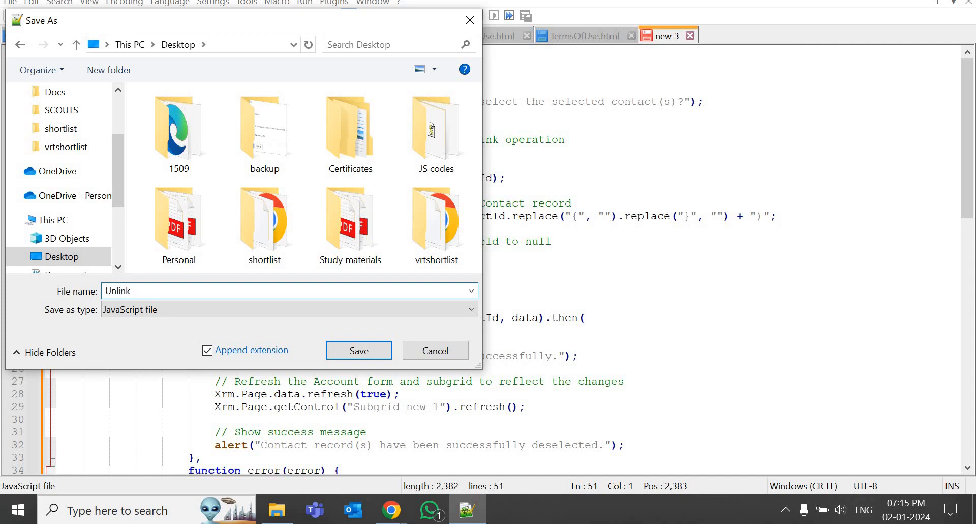
Save the new script to the Desktop as a JavaScript file named UnlinkContact
{"action": "type", "text": "Contact"}
{"action": "left_click", "coordinate": [364, 350]}
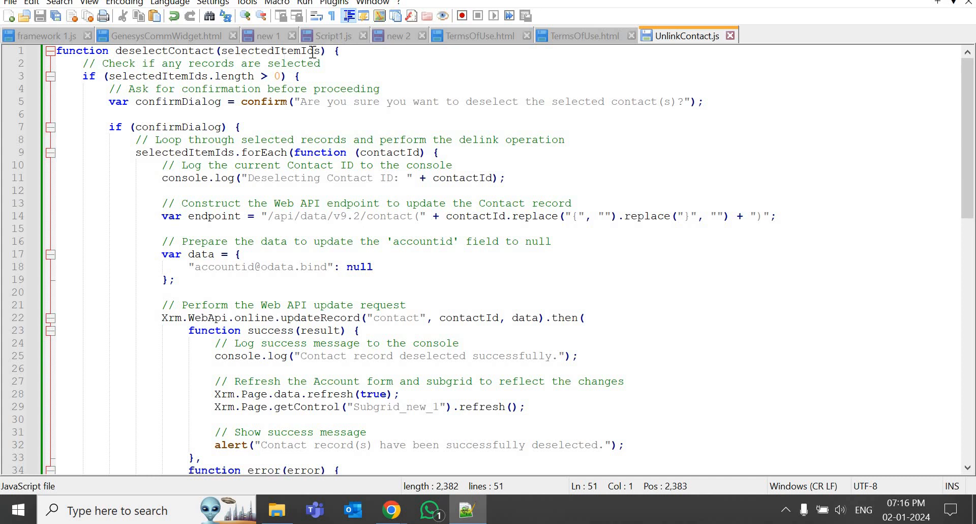
Compare the deselectContact function's selectedItemIds parameter with the Crm Parameter of new.contact.Unlink.Command in Ribbon Workbench in Chrome
{"action": "left_click_drag", "start_coordinate": [320, 51], "coordinate": [223, 52]}
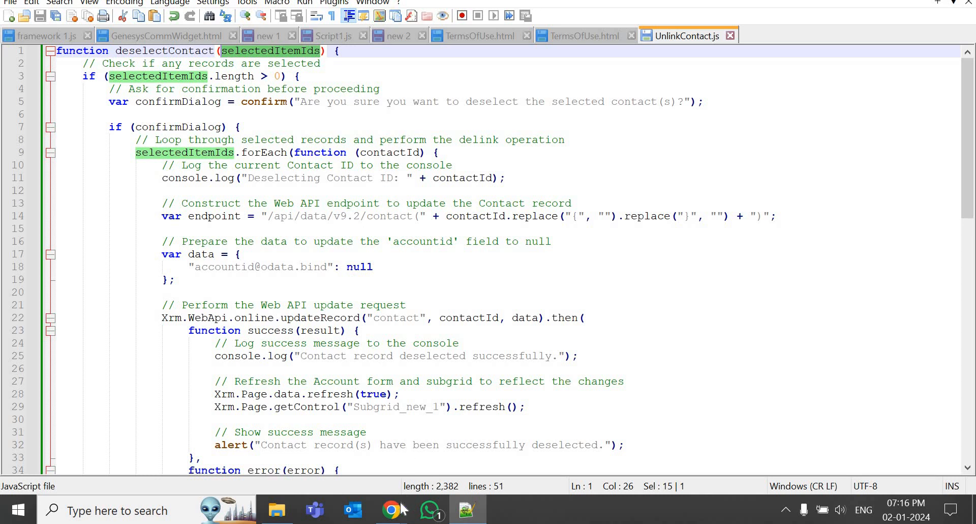
{"action": "mouse_move", "coordinate": [392, 508]}
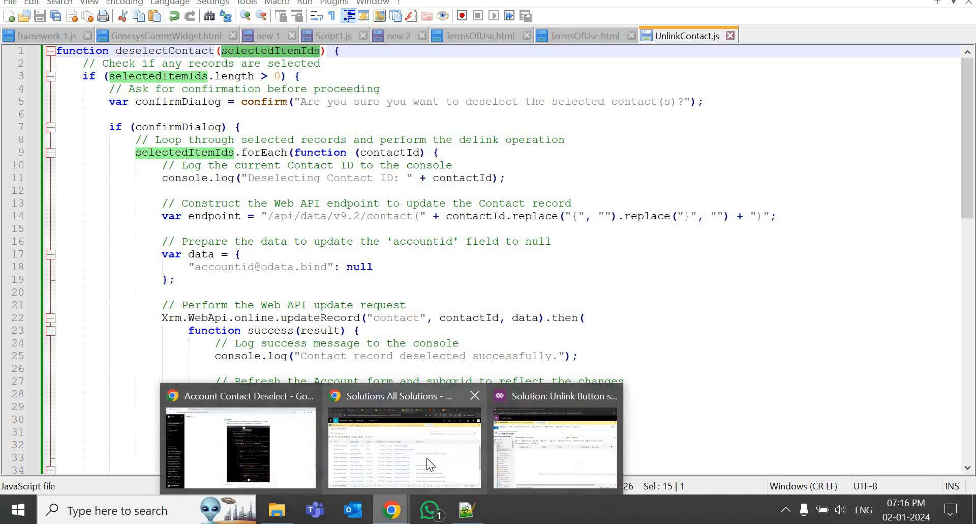
{"action": "left_click", "coordinate": [426, 457]}
{"action": "left_click", "coordinate": [577, 5]}
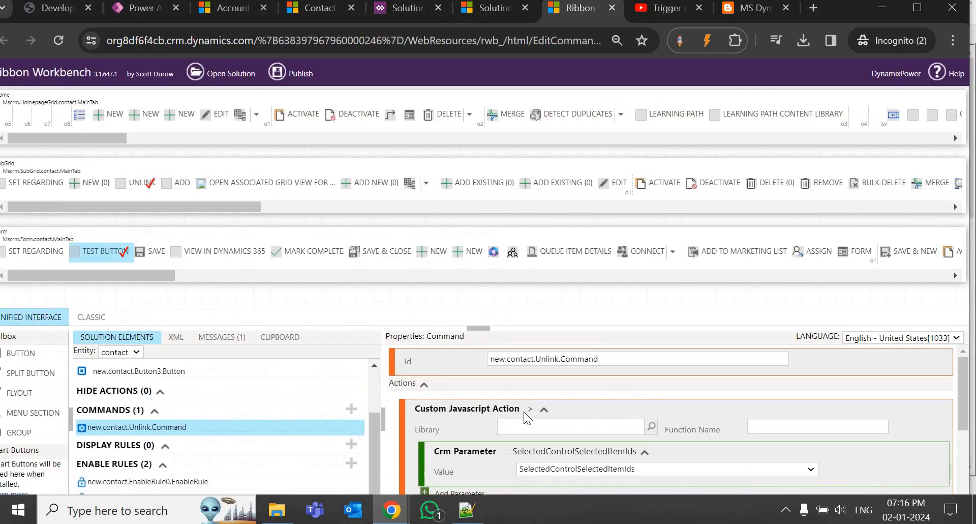
{"action": "scroll", "coordinate": [531, 404], "scroll_direction": "down", "scroll_amount": 3}
{"action": "scroll", "coordinate": [610, 404], "scroll_direction": "up", "scroll_amount": 1}
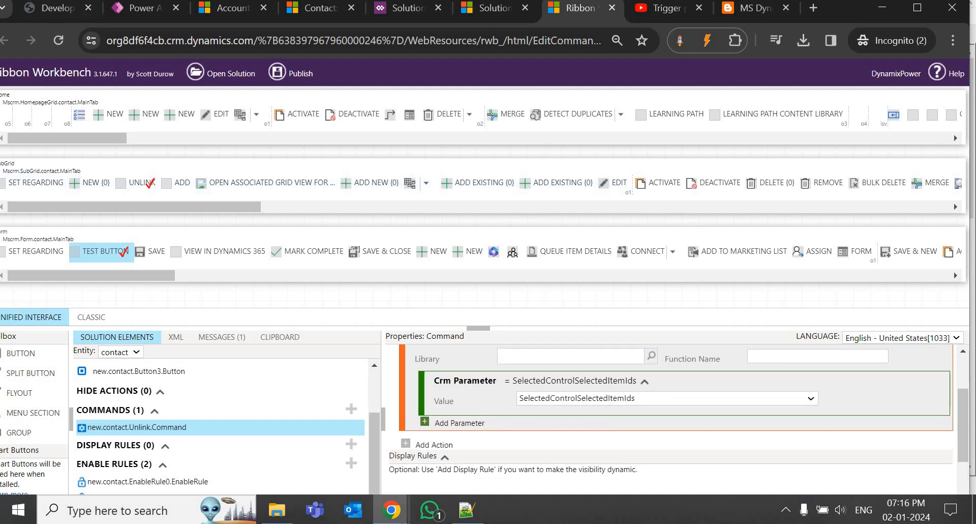
{"action": "left_click", "coordinate": [466, 510]}
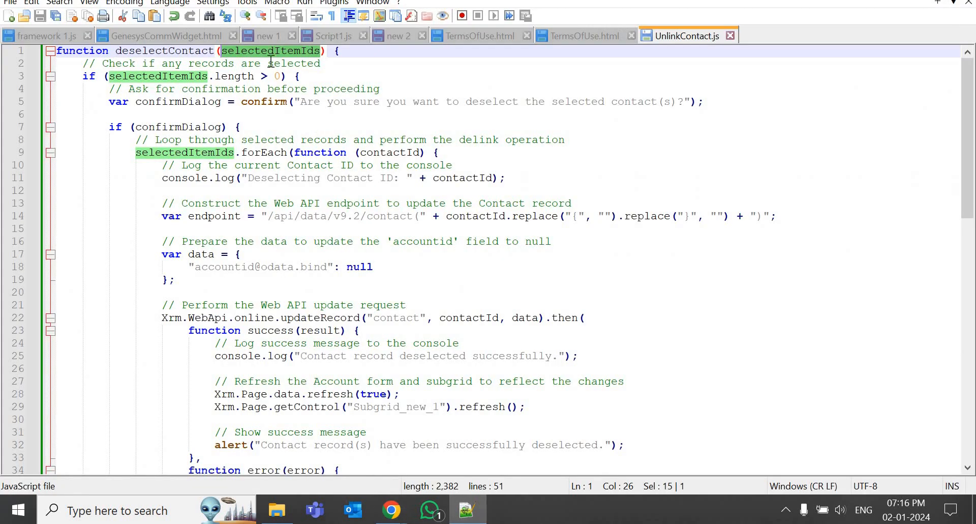
{"action": "left_click", "coordinate": [269, 63]}
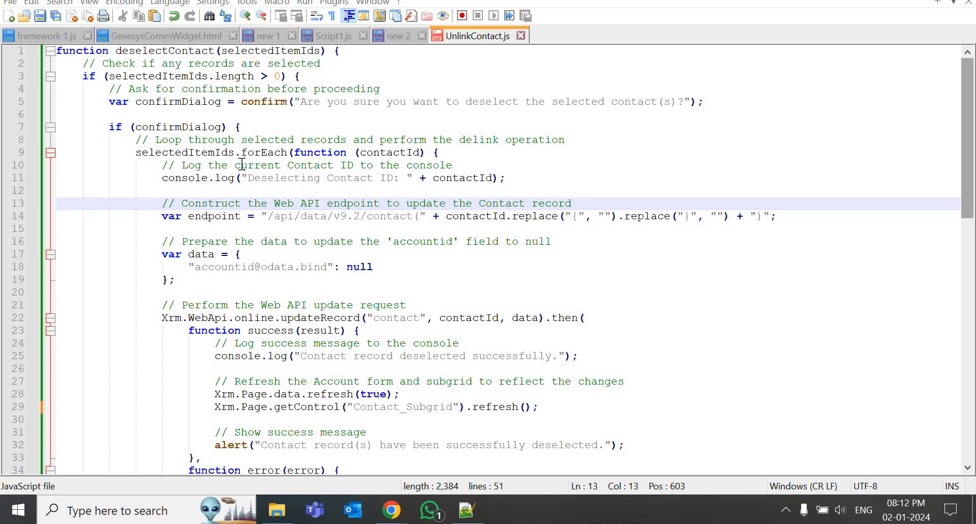
Examine the script's function parameter and the Web API endpoint definition, including its version segment, contact entity and contactId clean-up
{"action": "left_click", "coordinate": [282, 52]}
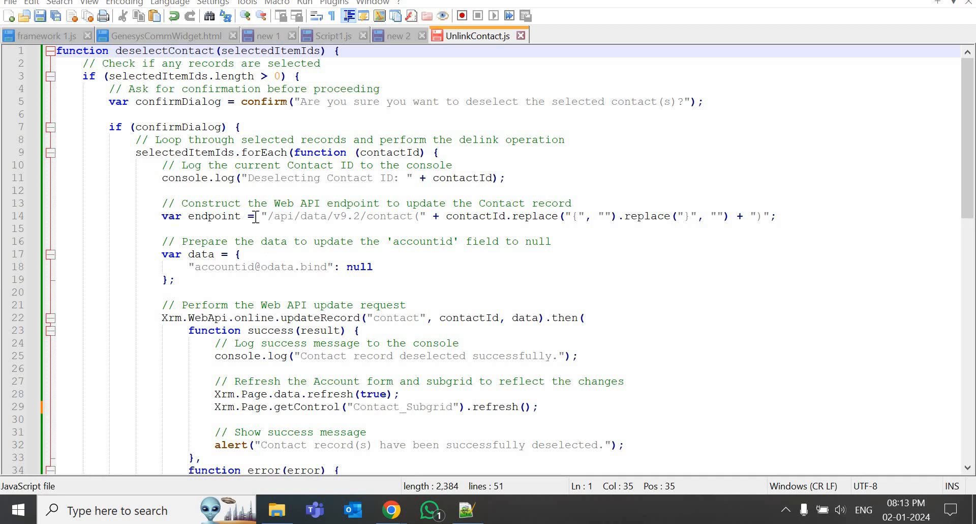
{"action": "left_click", "coordinate": [190, 216]}
{"action": "left_click", "coordinate": [263, 220]}
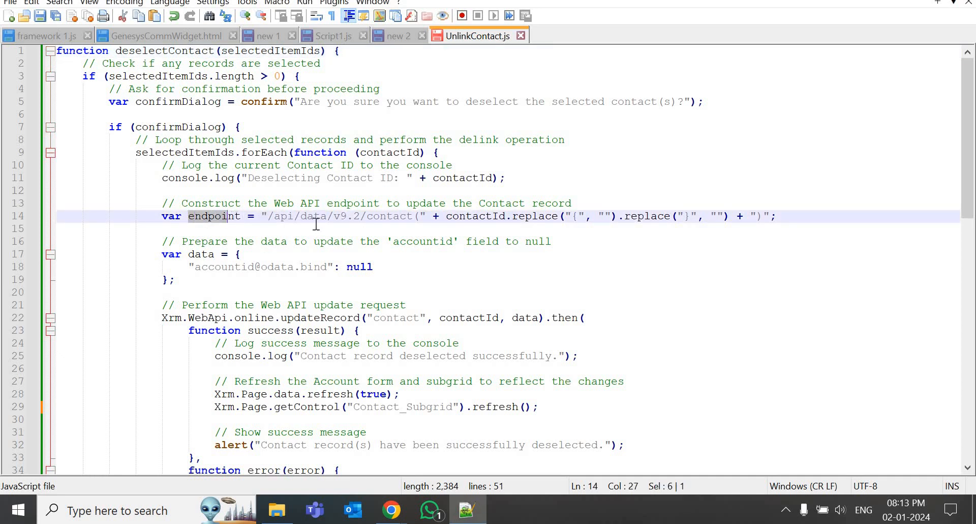
{"action": "left_click", "coordinate": [355, 219]}
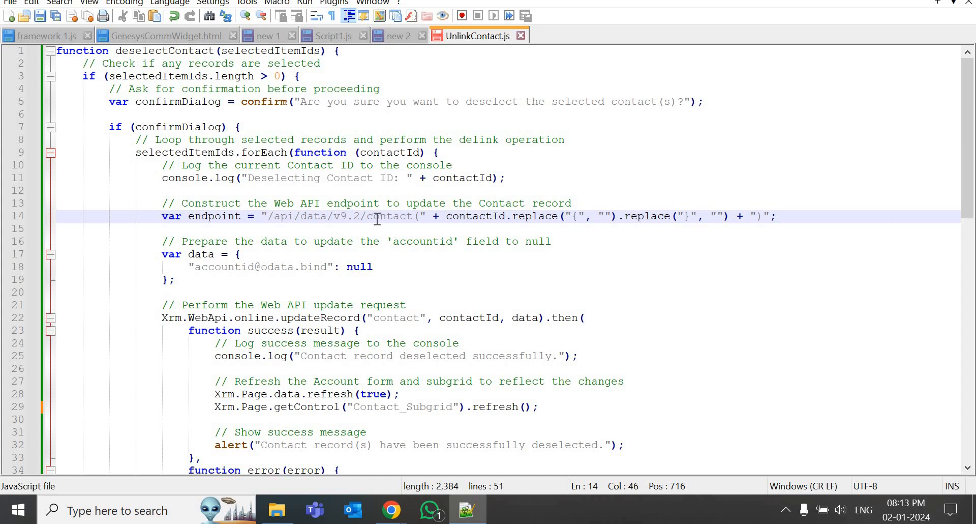
{"action": "left_click_drag", "start_coordinate": [368, 218], "coordinate": [438, 218]}
{"action": "left_click", "coordinate": [508, 220]}
{"action": "left_click", "coordinate": [771, 216]}
{"action": "left_click", "coordinate": [445, 229], "text": "shift"}
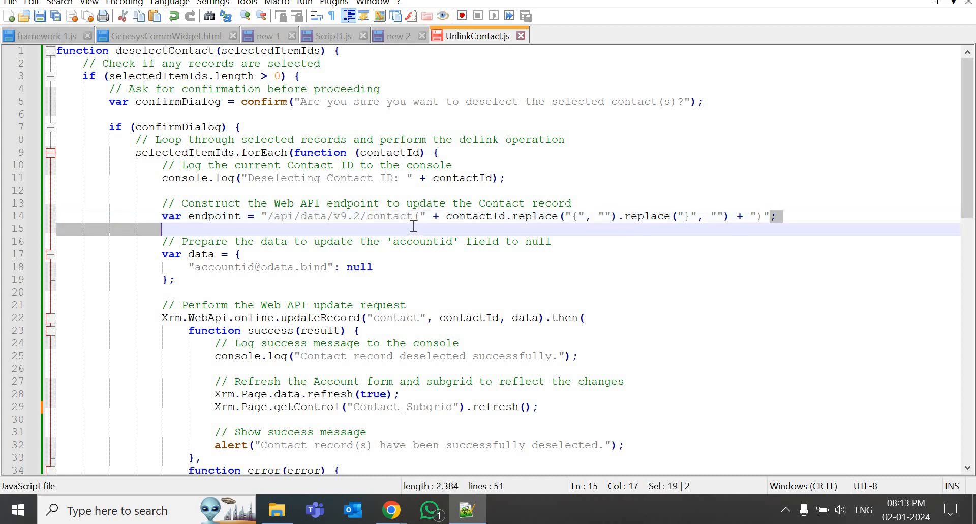
{"action": "double_click", "coordinate": [371, 224], "text": "shift"}
{"action": "left_click", "coordinate": [293, 218]}
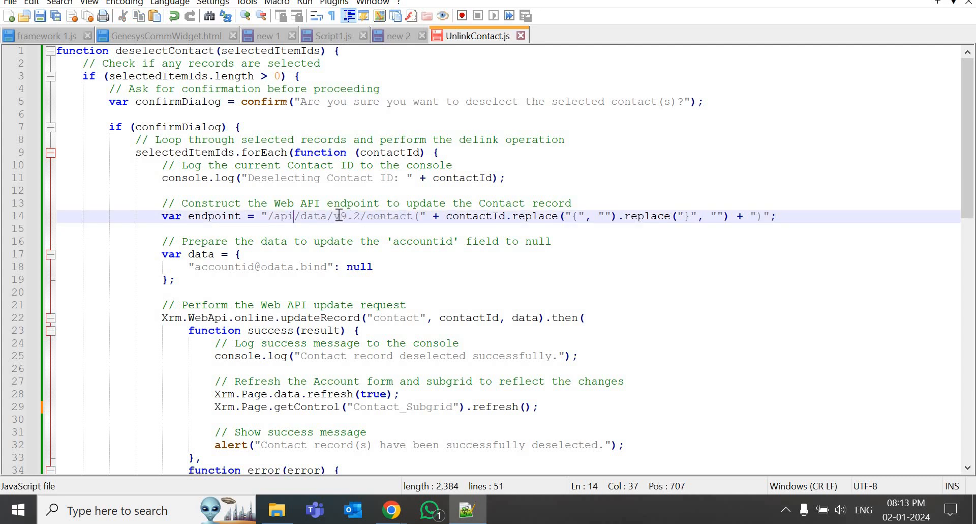
{"action": "left_click_drag", "start_coordinate": [334, 216], "coordinate": [359, 217]}
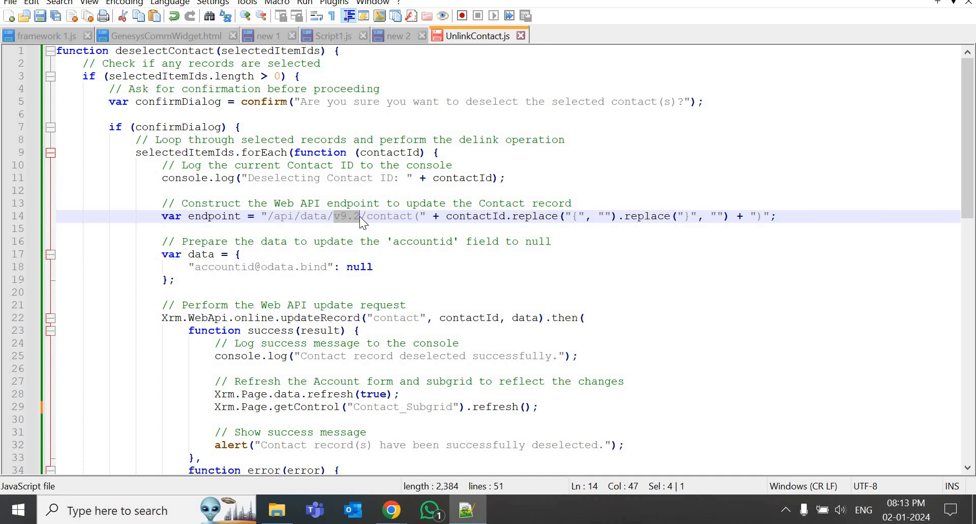
{"action": "key", "text": "Right"}
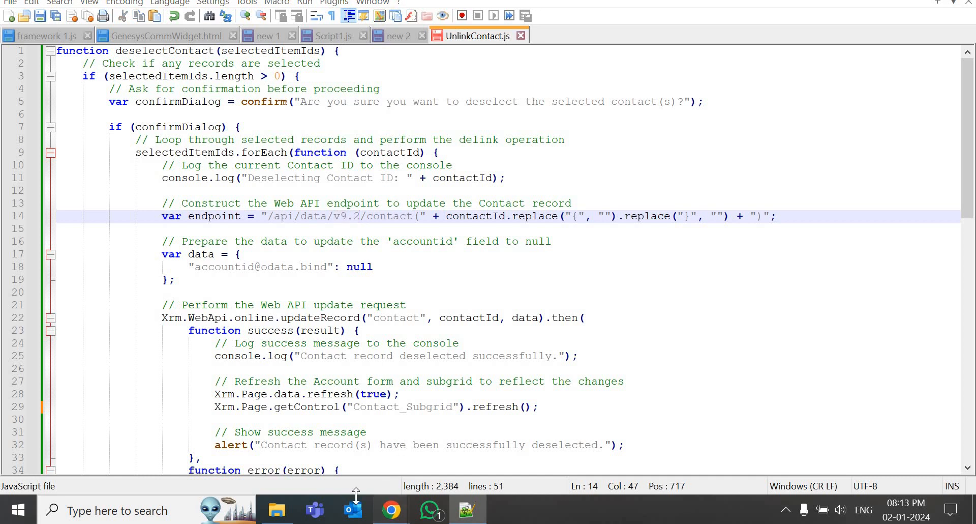
Switch to Dynamics 365 in Chrome and check the Web API version in the Service Root URL under Customizations, Developer Resources
{"action": "mouse_move", "coordinate": [392, 508]}
{"action": "mouse_move", "coordinate": [438, 454]}
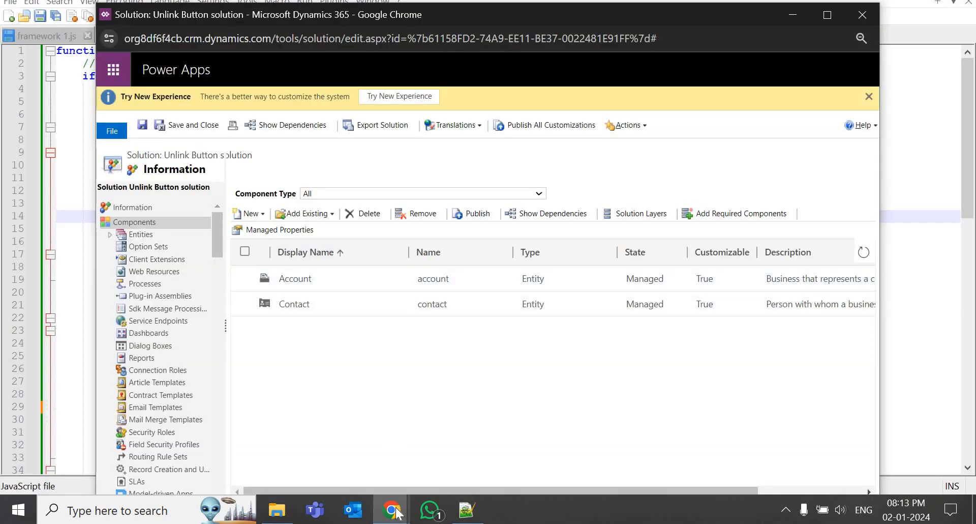
{"action": "left_click", "coordinate": [395, 506]}
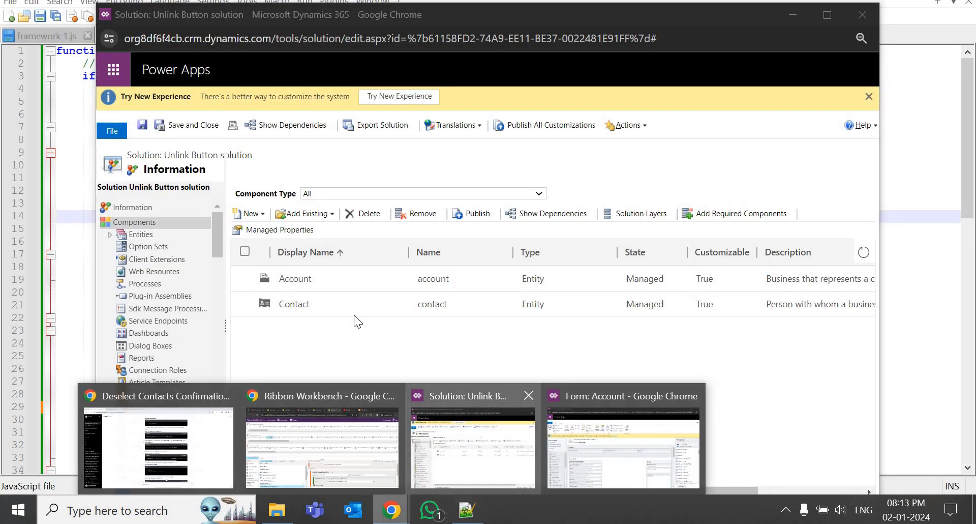
{"action": "left_click", "coordinate": [326, 417]}
{"action": "left_click", "coordinate": [452, 10]}
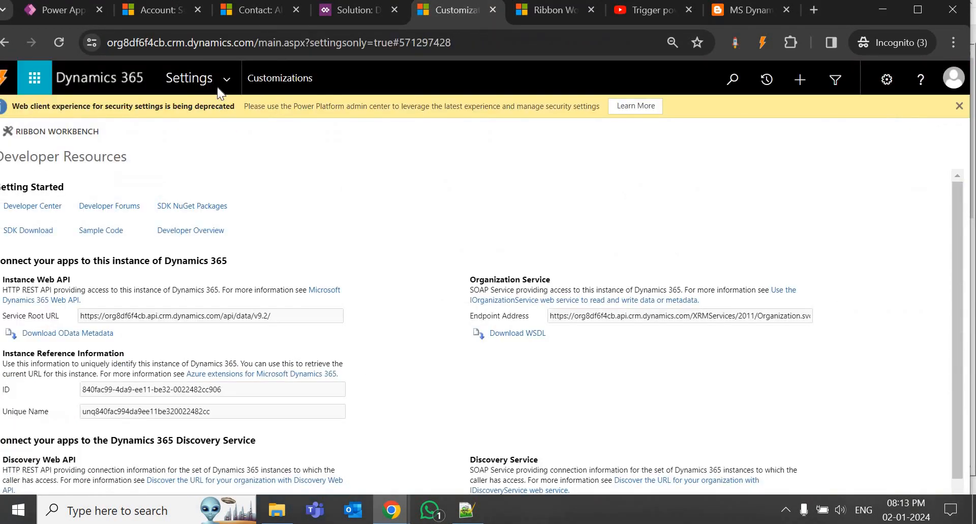
{"action": "left_click", "coordinate": [224, 81]}
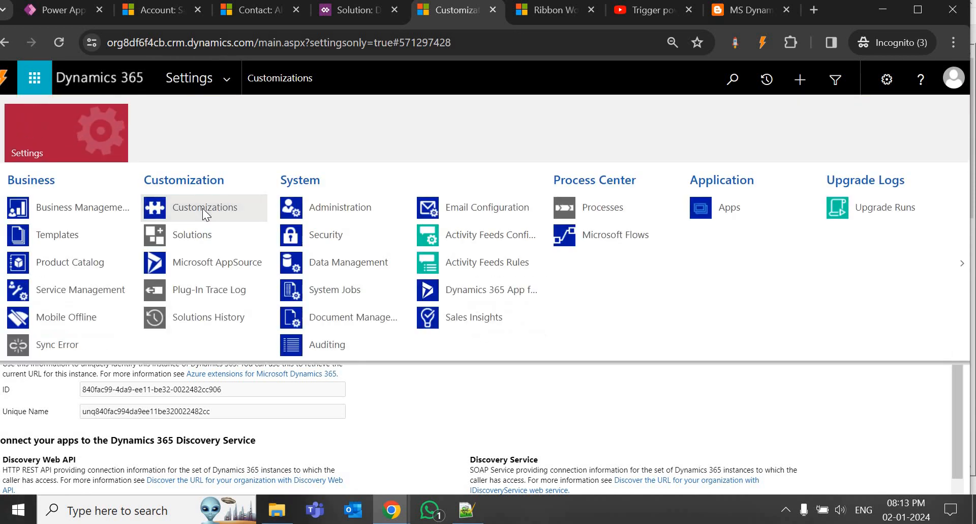
{"action": "left_click", "coordinate": [202, 209]}
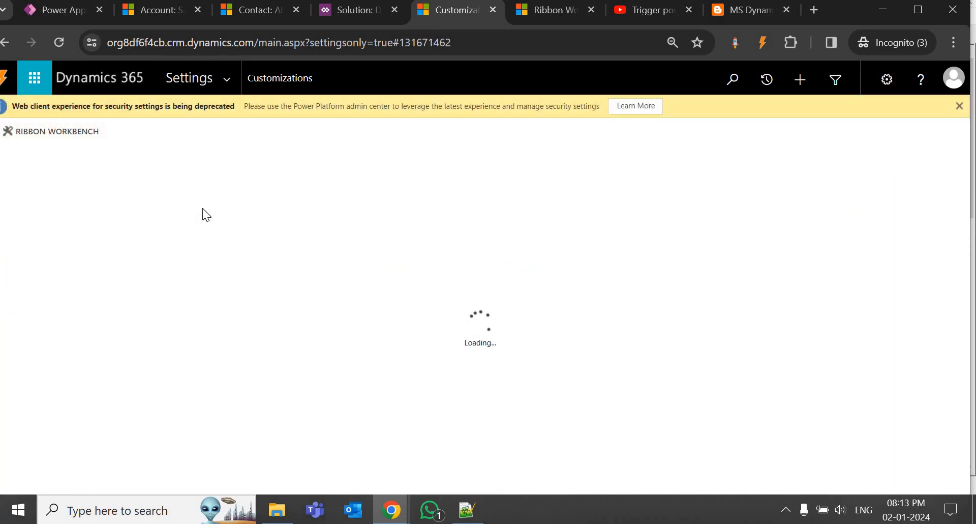
{"action": "left_click", "coordinate": [593, 258]}
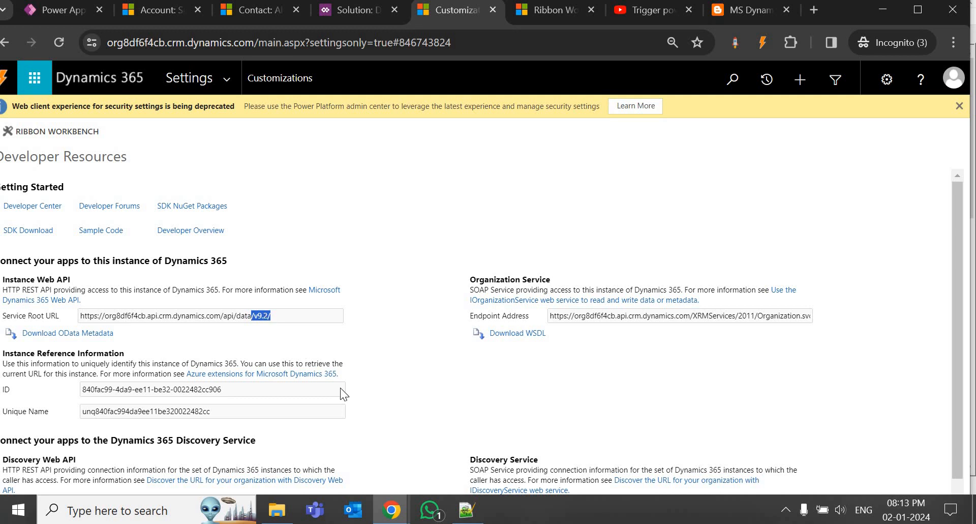
Return to UnlinkContact.js in Notepad++ and review the endpoint line, the accountid payload and the success alert
{"action": "left_click", "coordinate": [466, 509]}
{"action": "left_click", "coordinate": [401, 232]}
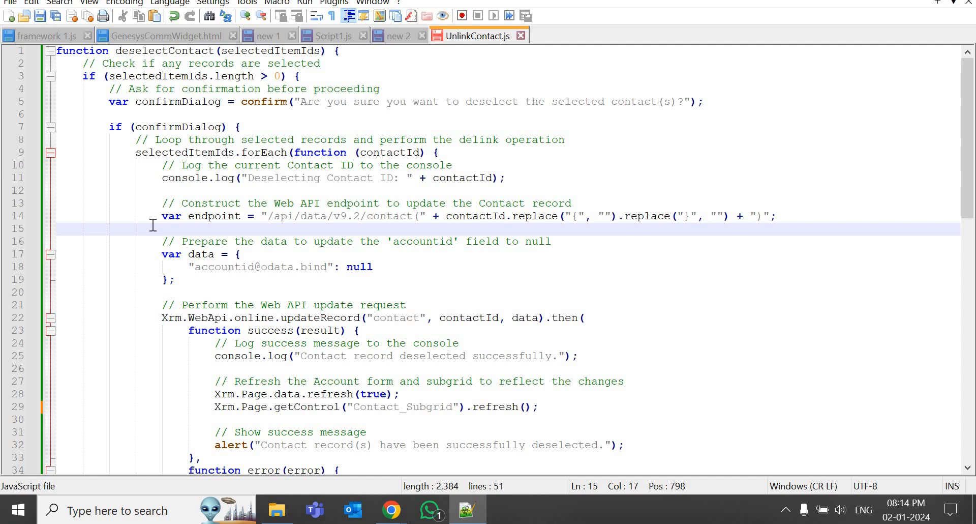
{"action": "left_click", "coordinate": [257, 219], "text": "shift"}
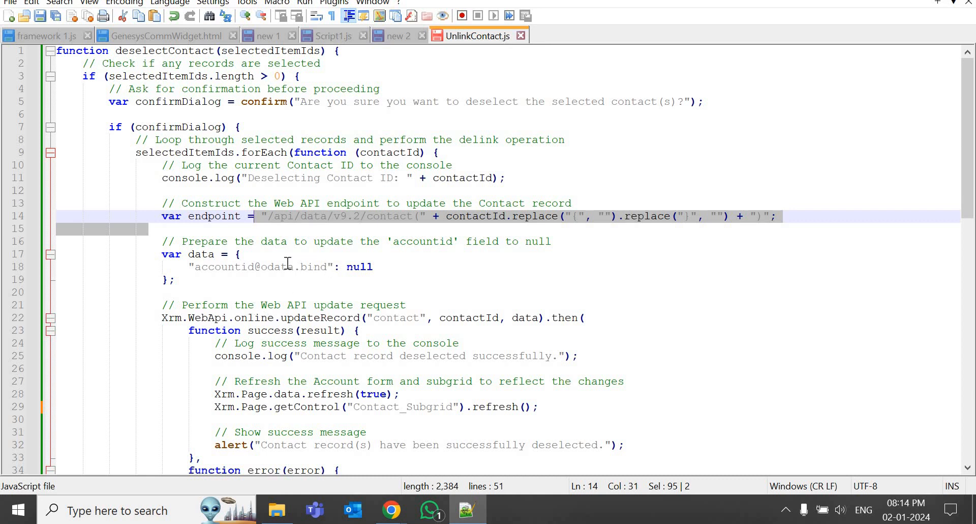
{"action": "left_click_drag", "start_coordinate": [327, 267], "coordinate": [201, 266]}
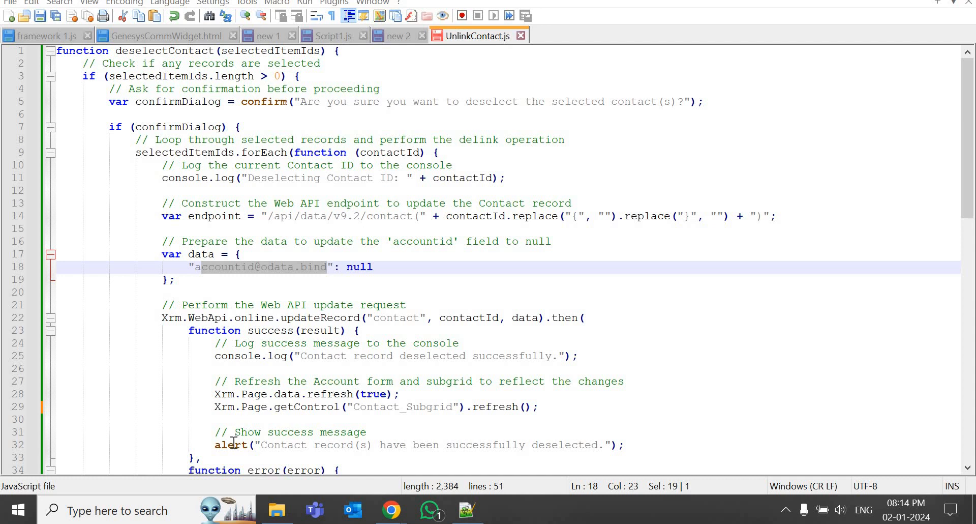
{"action": "left_click_drag", "start_coordinate": [241, 444], "coordinate": [328, 444]}
{"action": "left_click_drag", "start_coordinate": [461, 460], "coordinate": [511, 447]}
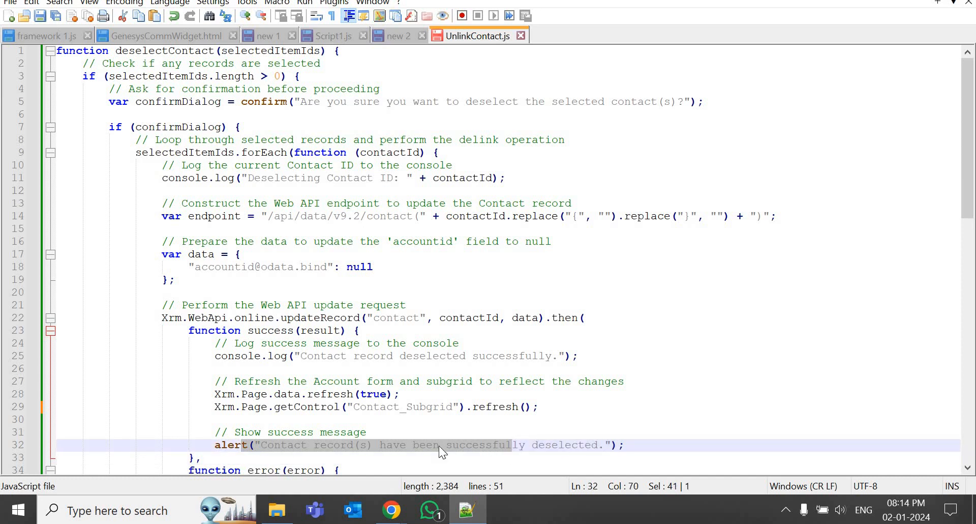
{"action": "scroll", "coordinate": [438, 447], "scroll_direction": "down", "scroll_amount": 2}
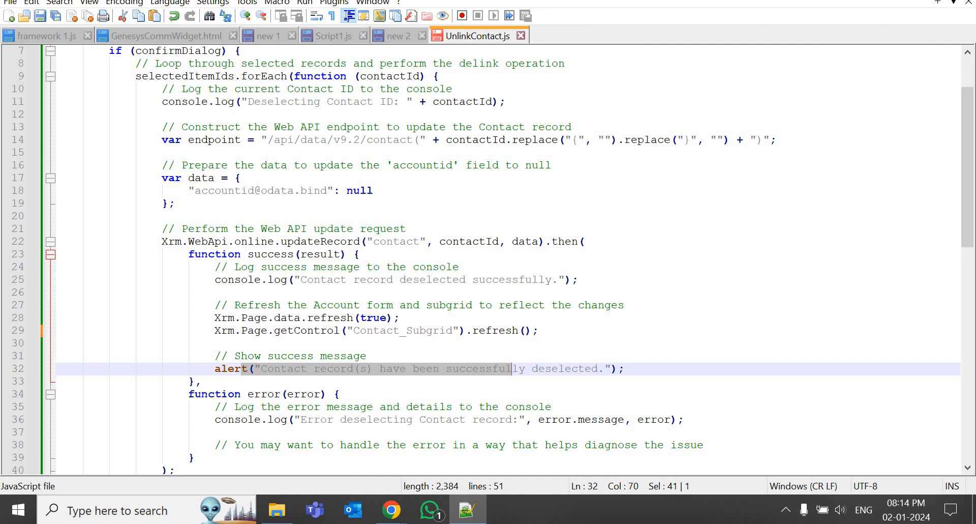
{"action": "scroll", "coordinate": [532, 361], "scroll_direction": "down", "scroll_amount": 2}
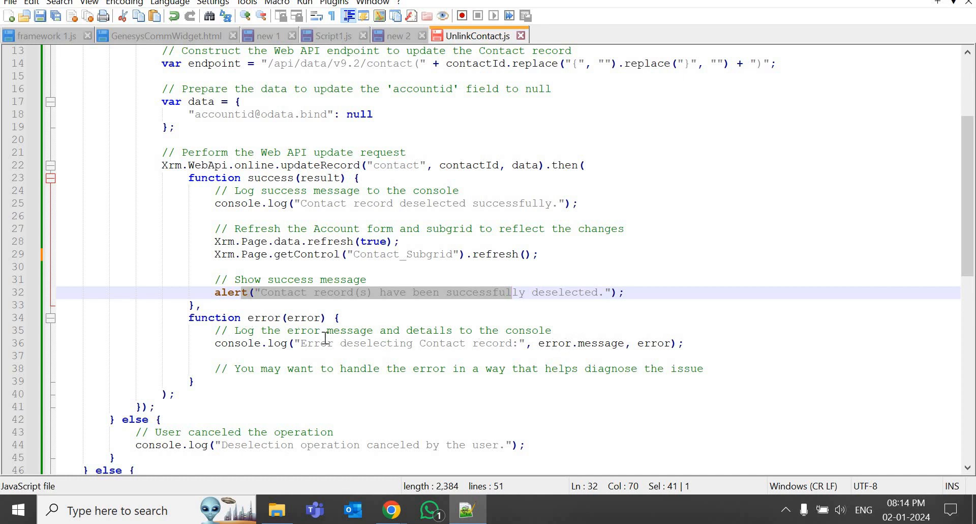
Review the script's error logging and the else branches for a cancelled operation and for no selected records
{"action": "left_click_drag", "start_coordinate": [301, 343], "coordinate": [410, 346]}
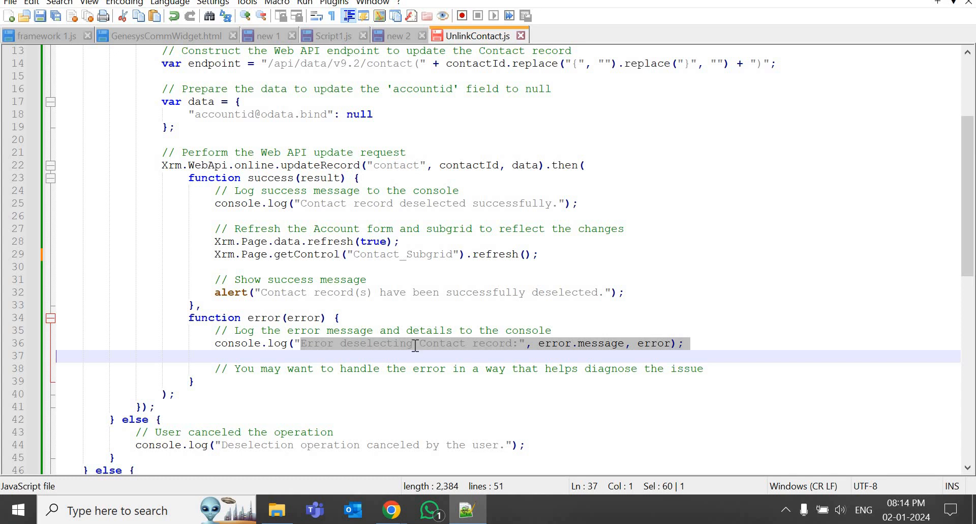
{"action": "left_click", "coordinate": [411, 345]}
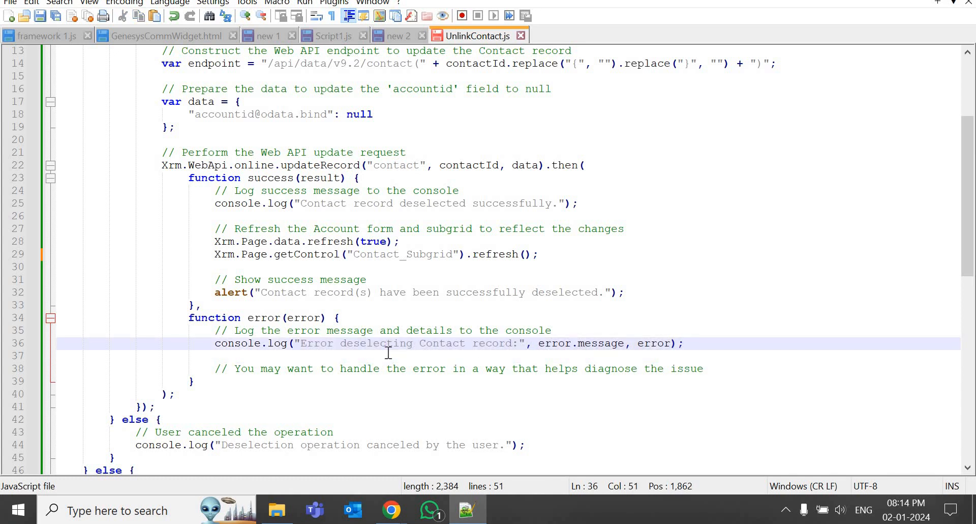
{"action": "scroll", "coordinate": [206, 369], "scroll_direction": "down", "scroll_amount": 2}
{"action": "left_click_drag", "start_coordinate": [194, 368], "coordinate": [298, 381]}
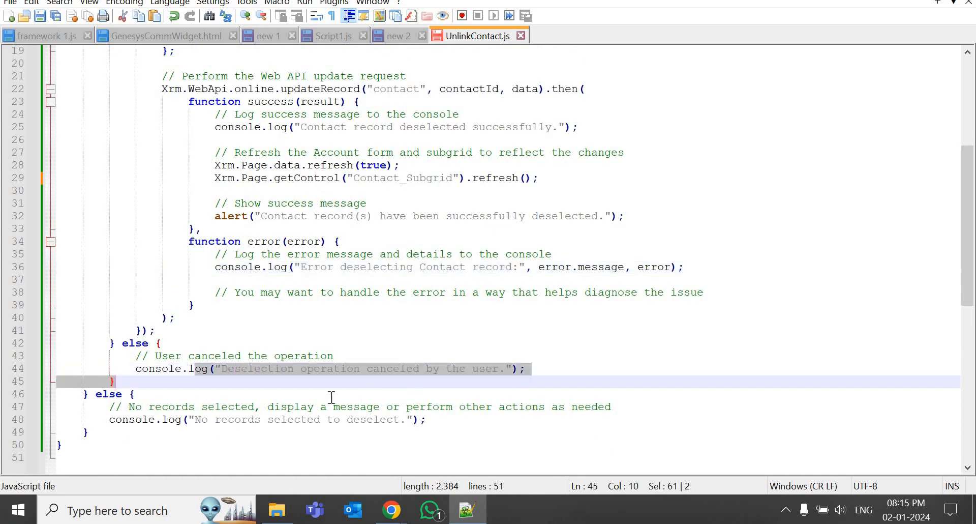
{"action": "left_click", "coordinate": [290, 407]}
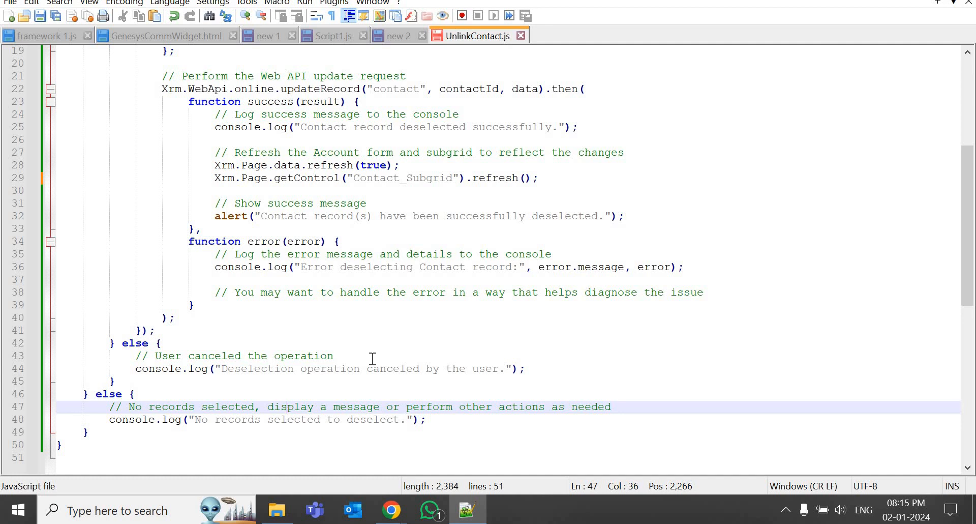
Examine the contactId parameter of the forEach loop over the selected records
{"action": "scroll", "coordinate": [372, 358], "scroll_direction": "up", "scroll_amount": 6}
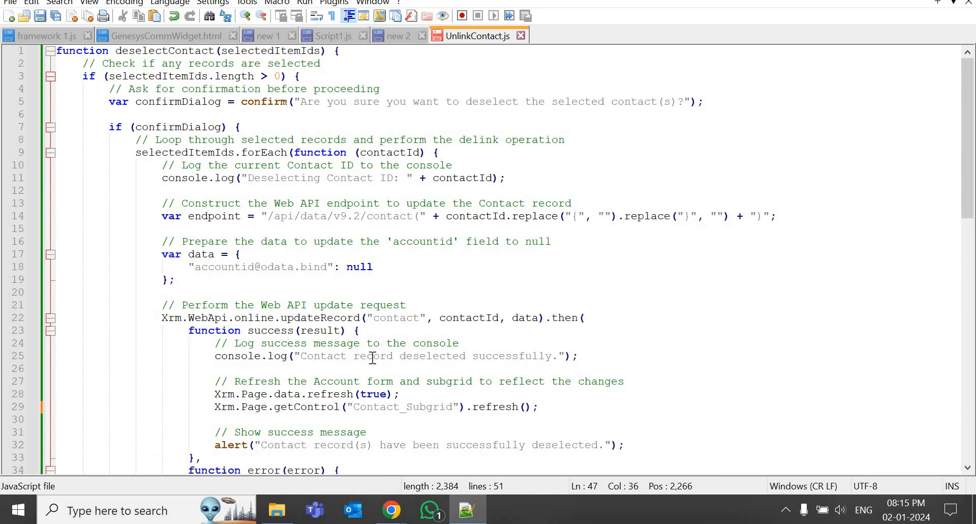
{"action": "left_click", "coordinate": [235, 190]}
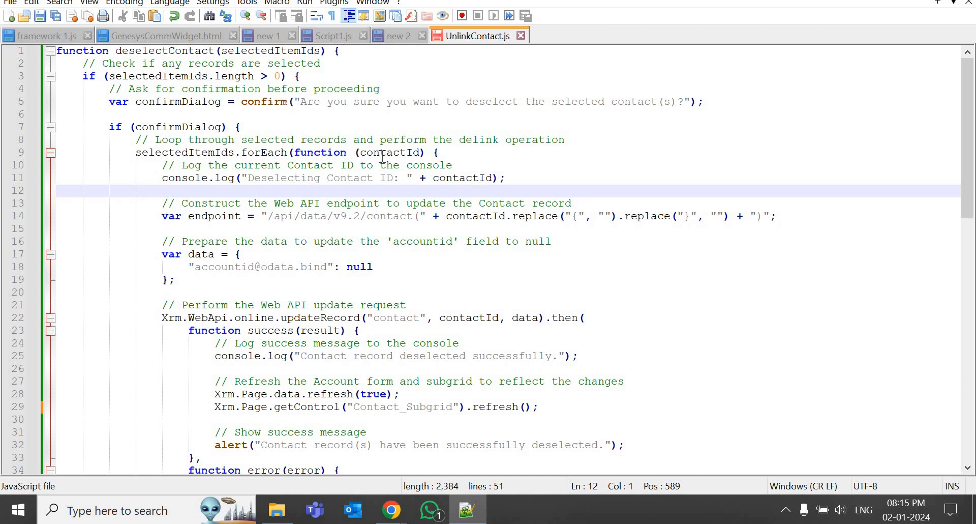
{"action": "double_click", "coordinate": [399, 152]}
{"action": "left_click", "coordinate": [400, 151]}
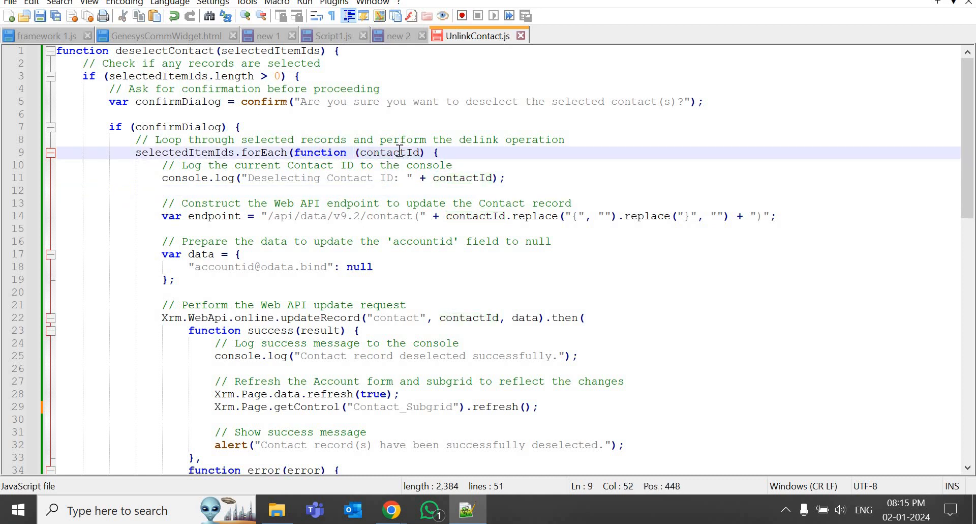
{"action": "left_click_drag", "start_coordinate": [405, 152], "coordinate": [360, 153]}
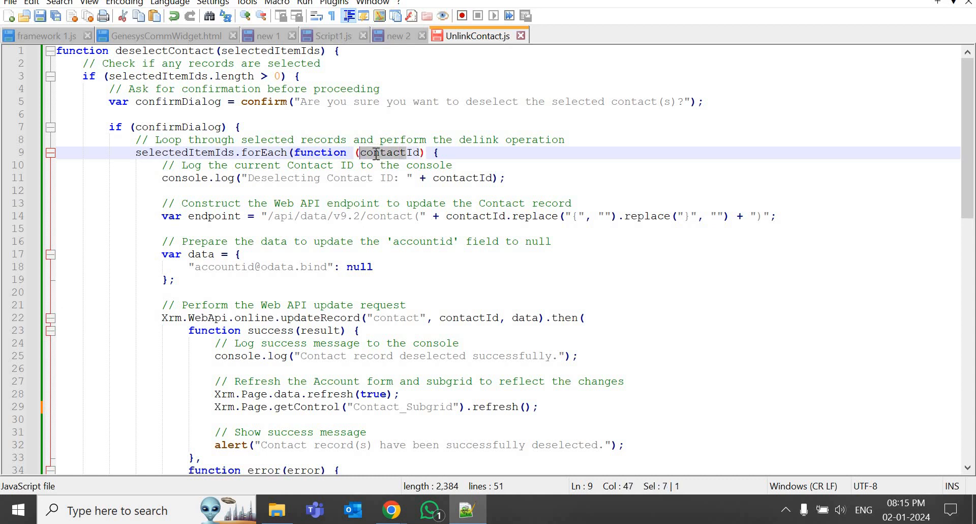
{"action": "left_click", "coordinate": [382, 157]}
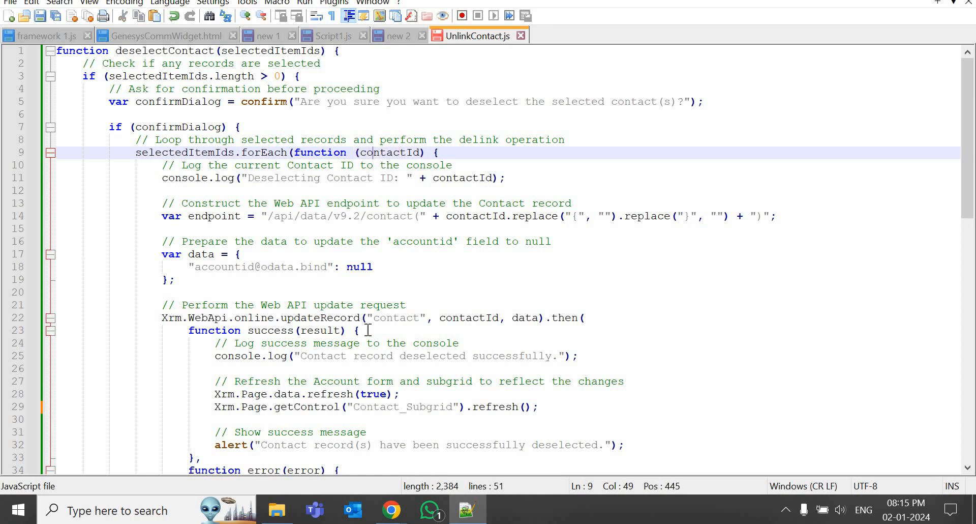
Review the confirmDialog condition, the accountid field in the payload and the Contact_Subgrid control name in the refresh call
{"action": "left_click", "coordinate": [489, 131]}
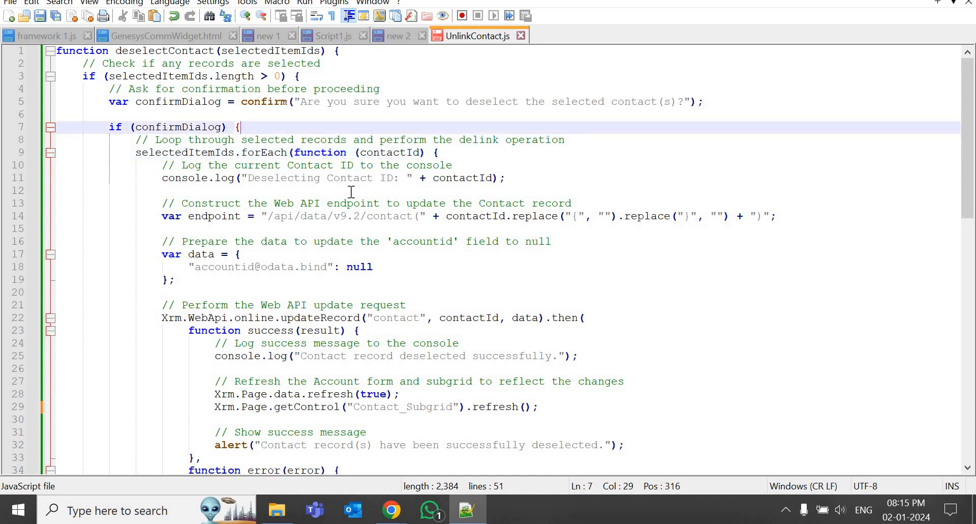
{"action": "left_click", "coordinate": [219, 273]}
{"action": "double_click", "coordinate": [219, 273]}
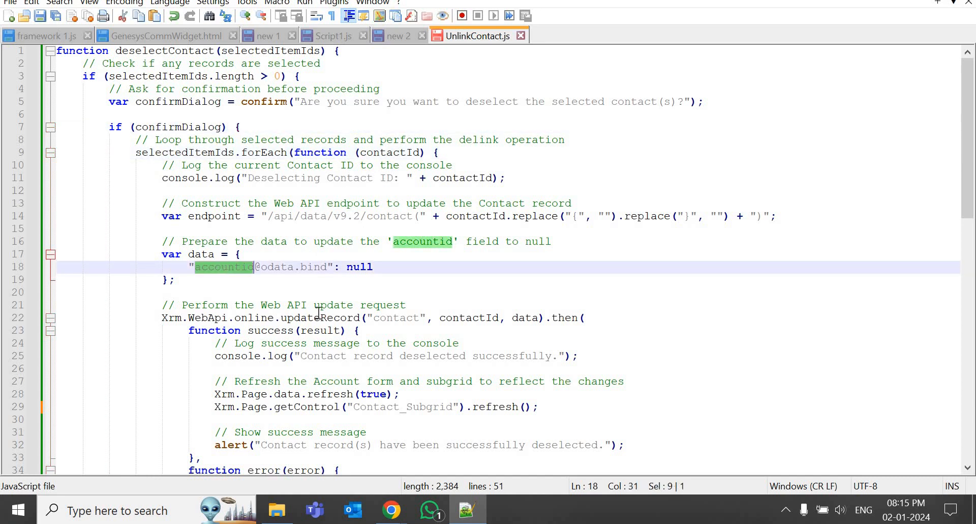
{"action": "double_click", "coordinate": [394, 409]}
{"action": "left_click", "coordinate": [364, 409]}
{"action": "double_click", "coordinate": [438, 407]}
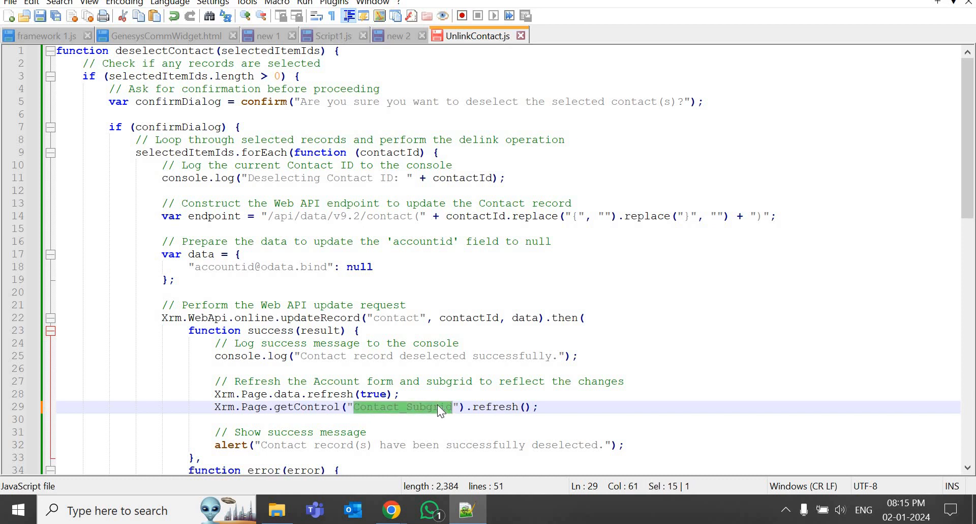
Copy the whole UnlinkContact.js script and start a new web resource in the Unlink Button solution in Chrome
{"action": "left_click", "coordinate": [404, 247]}
{"action": "key", "text": "ctrl+a"}
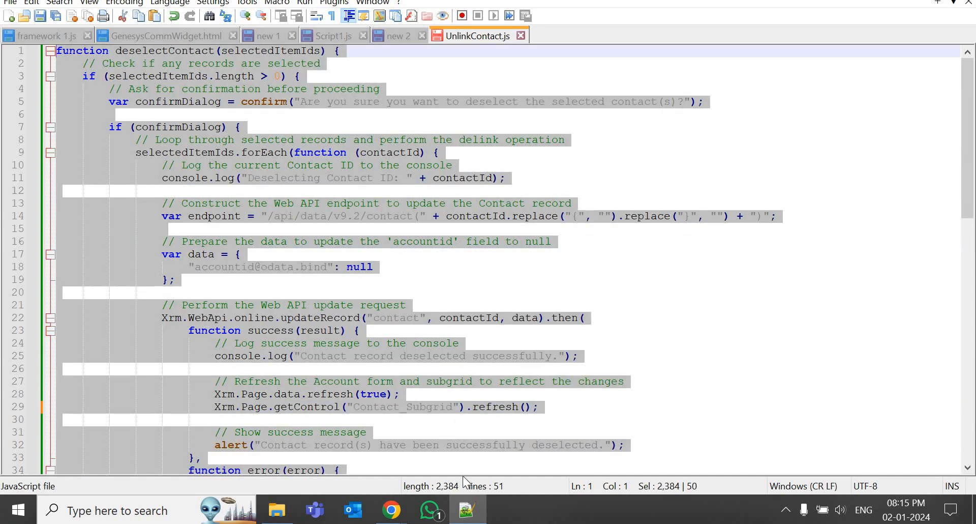
{"action": "mouse_move", "coordinate": [392, 510]}
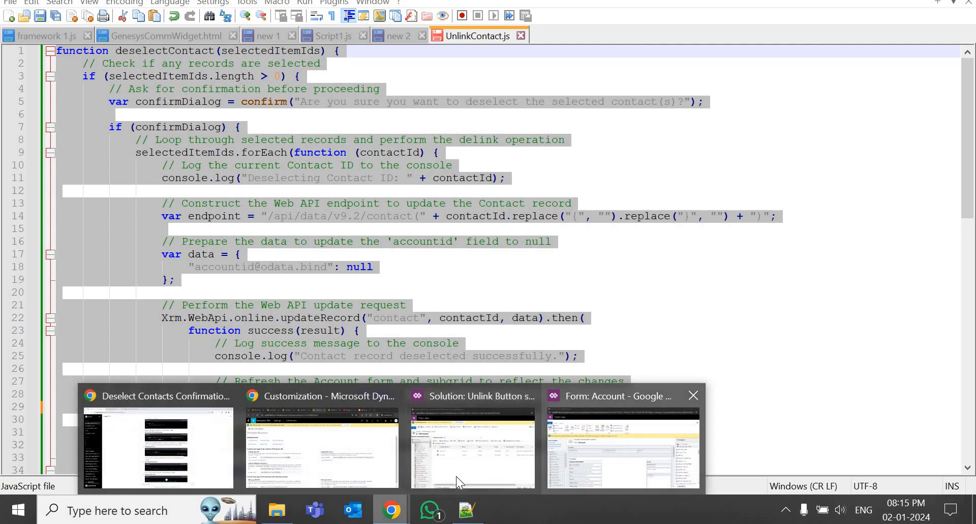
{"action": "left_click", "coordinate": [452, 471]}
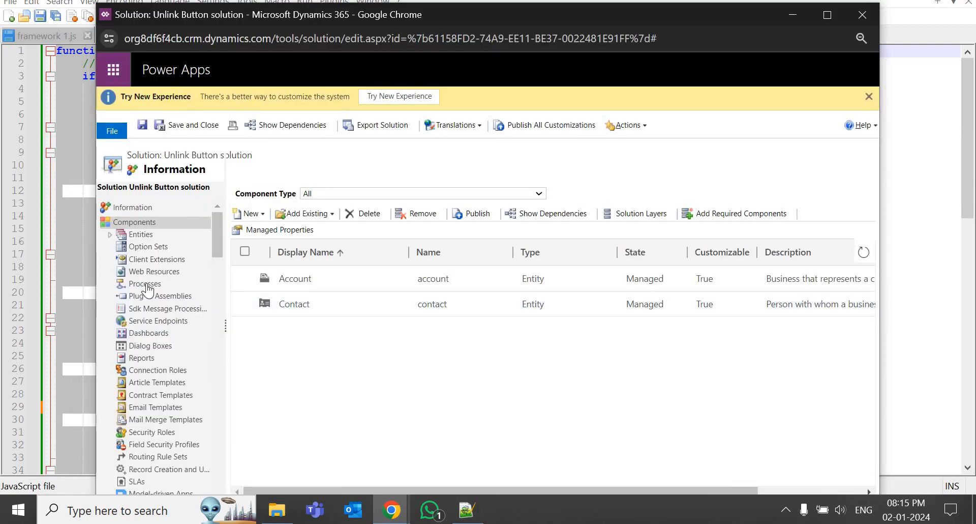
{"action": "left_click", "coordinate": [160, 271]}
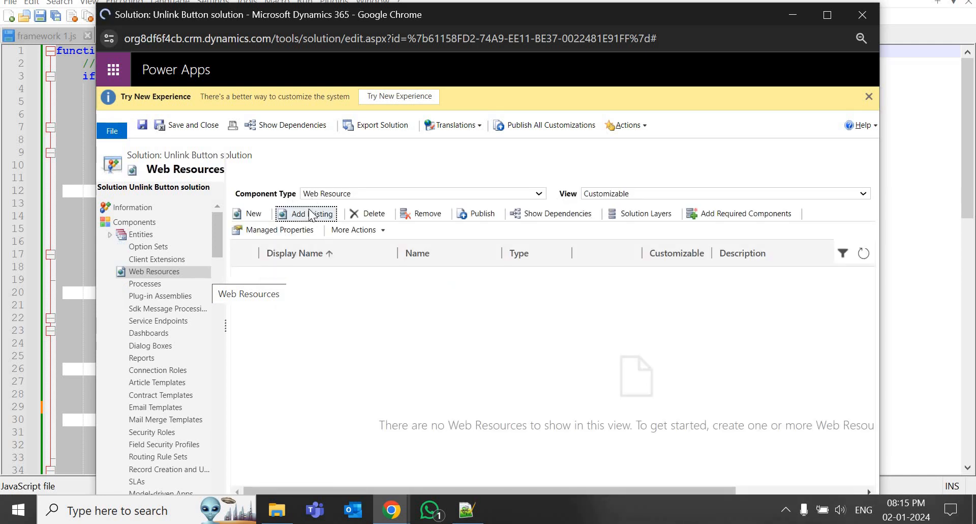
{"action": "left_click", "coordinate": [253, 213]}
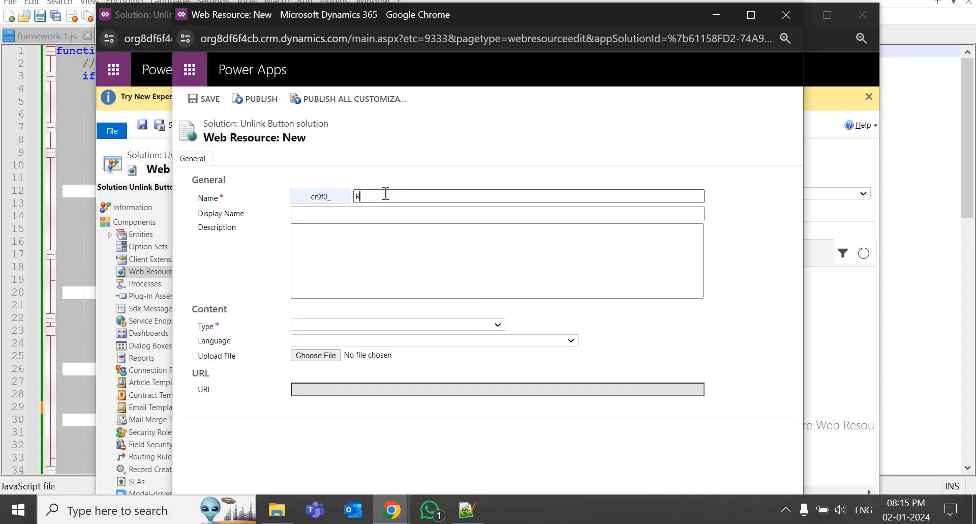
Enter the web resource's name, set its display name to Dynamix and its type to Script (JScript)
{"action": "type", "text": "Rajnish"}
{"action": "left_click", "coordinate": [365, 213]}
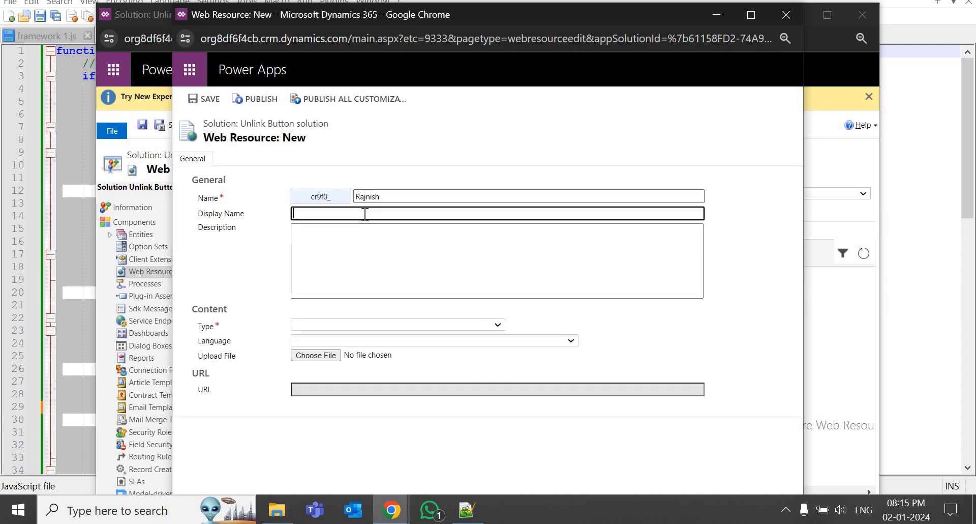
{"action": "type", "text": "Dynamix"}
{"action": "left_click", "coordinate": [377, 324]}
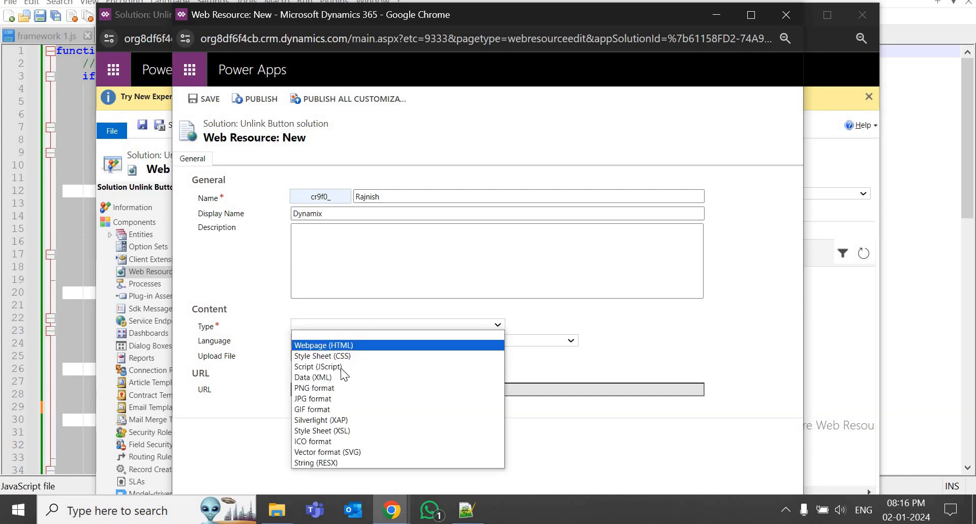
{"action": "left_click", "coordinate": [430, 365]}
Paste the copied script as the web resource's content, and save and publish the web resource
{"action": "left_click", "coordinate": [515, 328]}
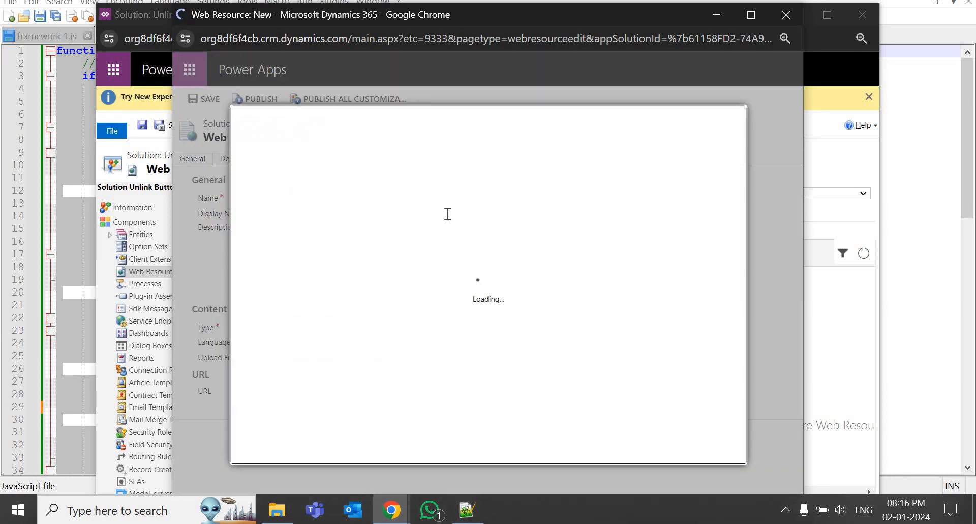
{"action": "key", "text": "ctrl+v"}
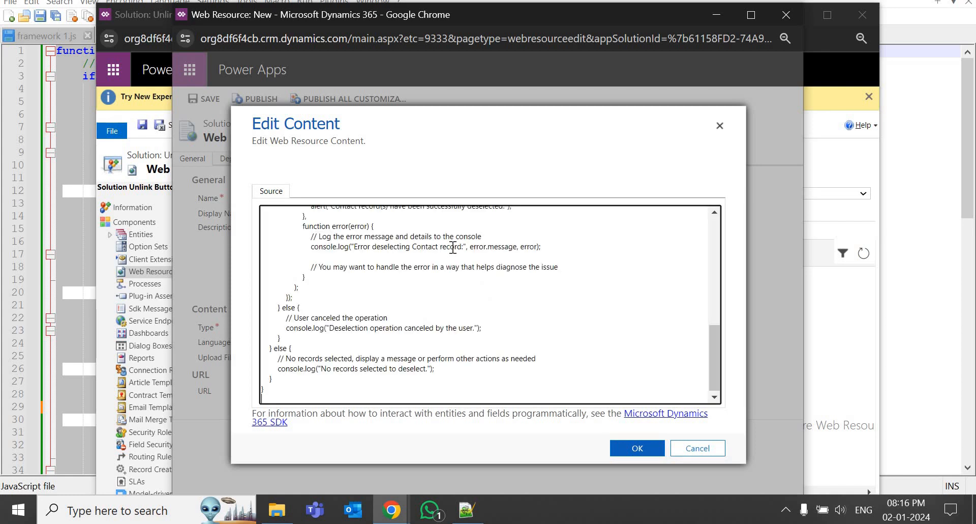
{"action": "scroll", "coordinate": [445, 254], "scroll_direction": "up", "scroll_amount": 10}
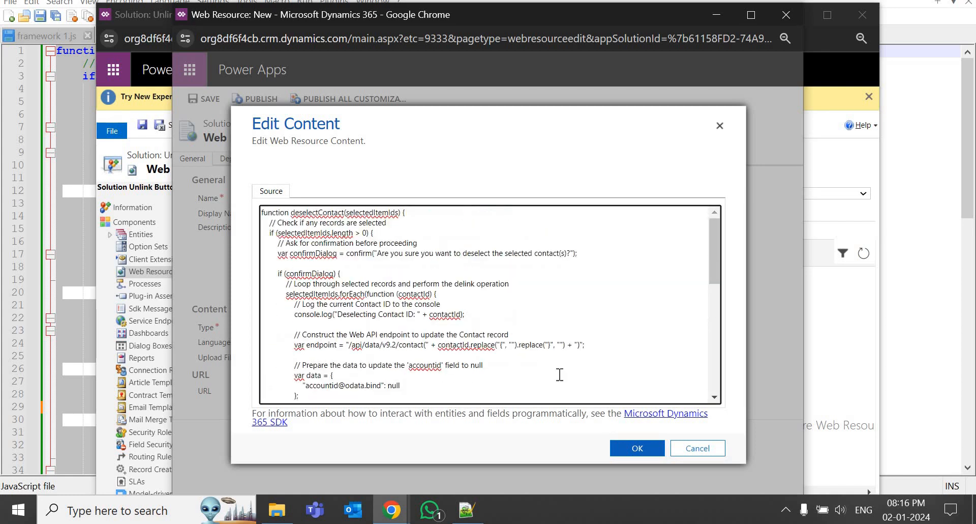
{"action": "left_click", "coordinate": [654, 452]}
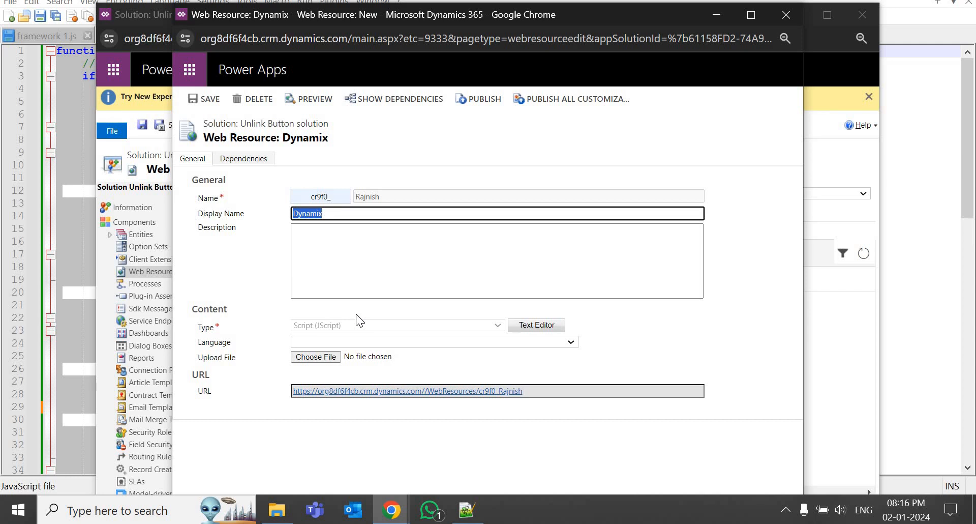
{"action": "left_click", "coordinate": [210, 98]}
{"action": "left_click", "coordinate": [484, 100]}
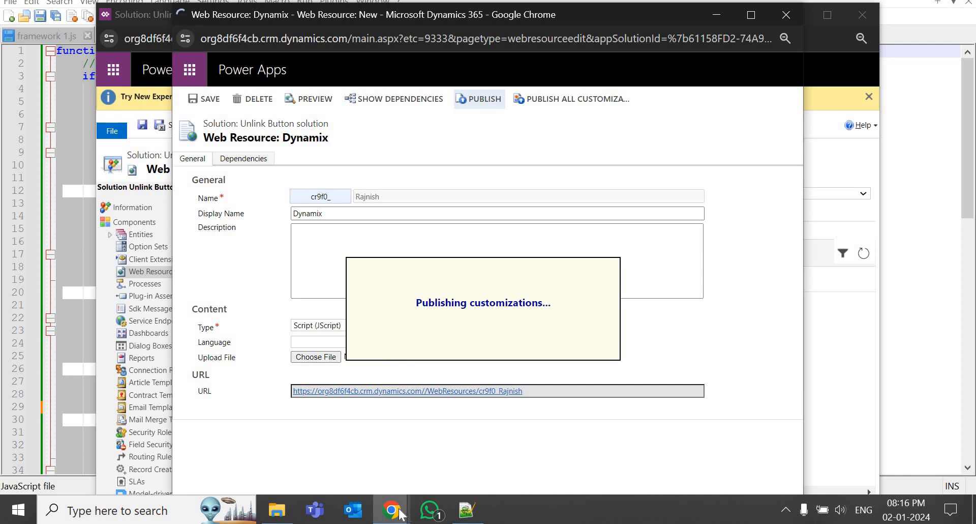
Close the already open Account form window and open the Account entity's Sales Insights form from the Unlink Button solution
{"action": "mouse_move", "coordinate": [391, 510]}
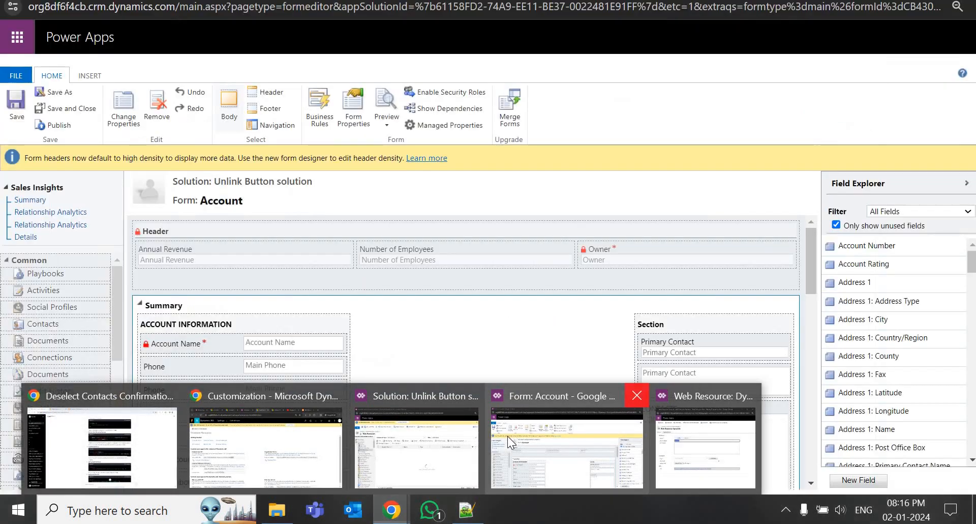
{"action": "left_click", "coordinate": [633, 396]}
{"action": "left_click", "coordinate": [498, 442]}
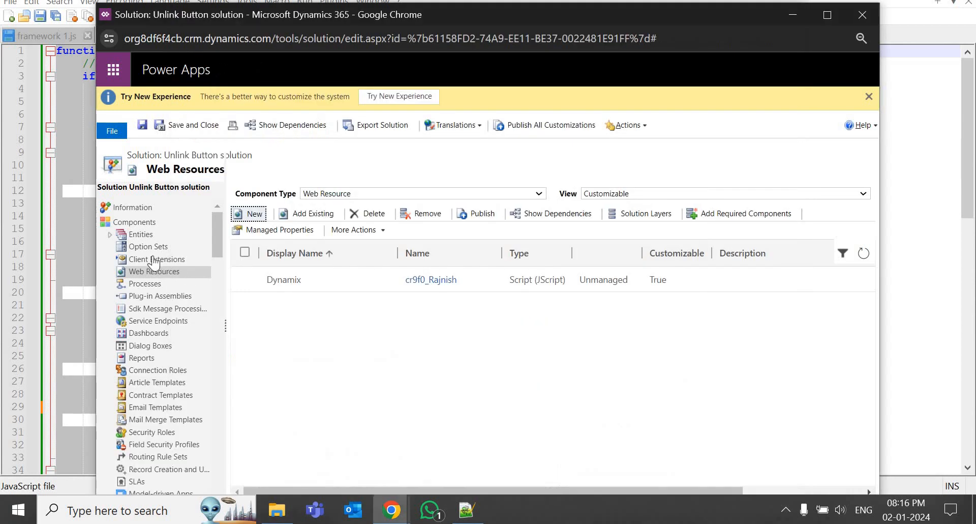
{"action": "left_click", "coordinate": [111, 235]}
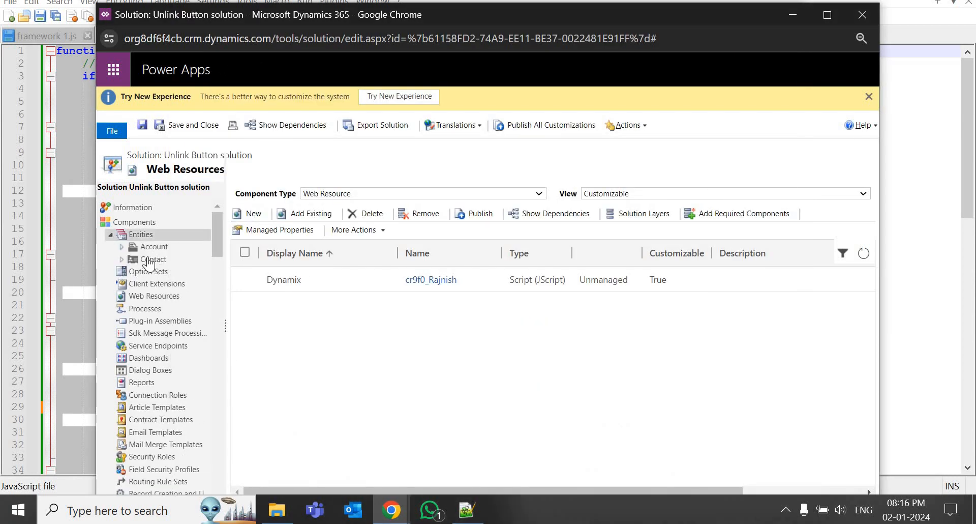
{"action": "left_click", "coordinate": [122, 247]}
{"action": "left_click", "coordinate": [163, 260]}
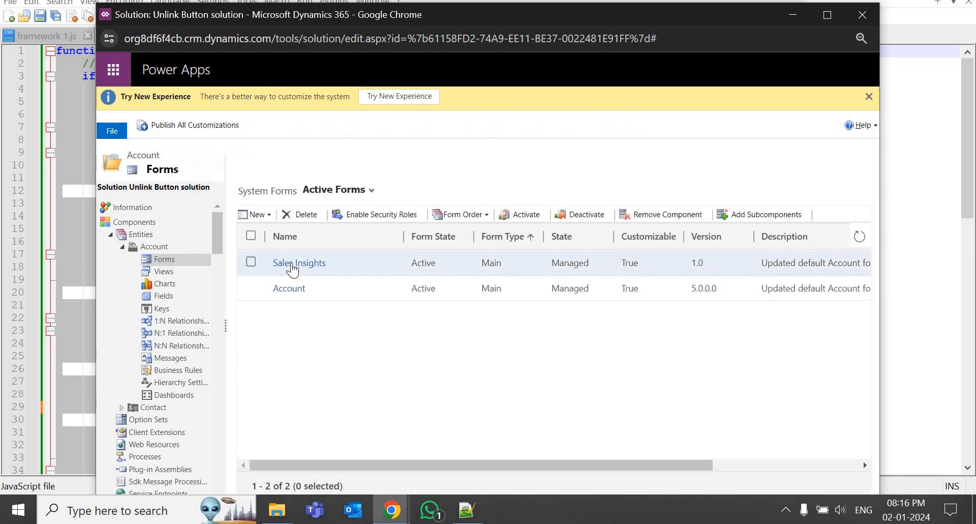
{"action": "left_click", "coordinate": [295, 263]}
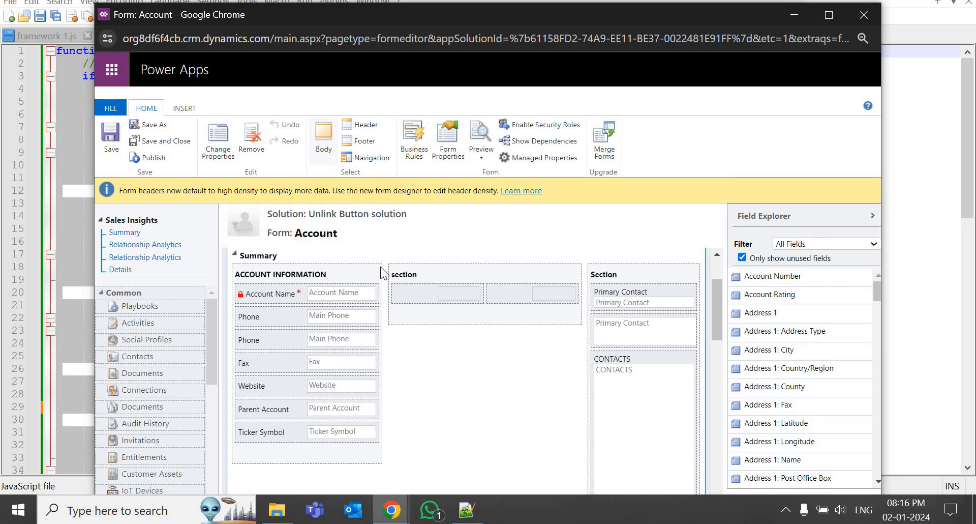
Insert a one-column tab after the form's Summary tab and select its empty section
{"action": "left_click", "coordinate": [184, 109]}
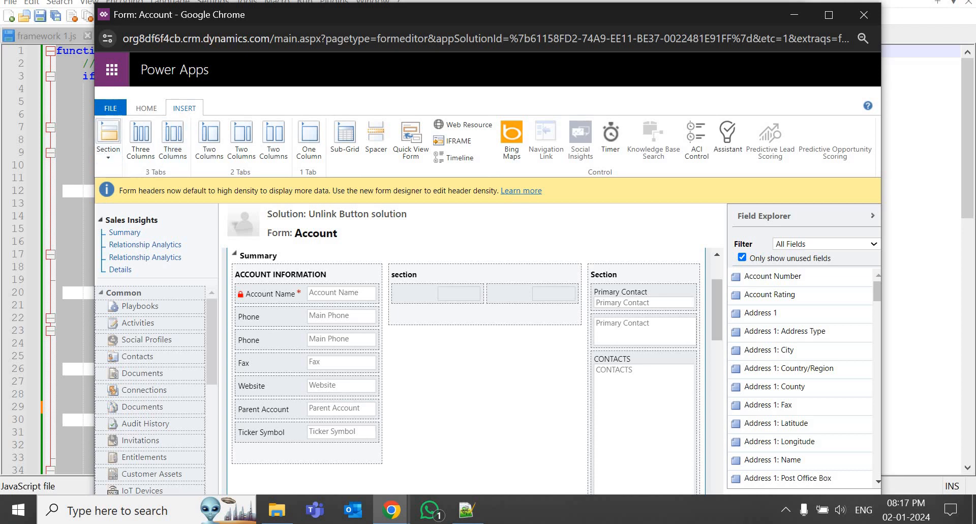
{"action": "left_click", "coordinate": [309, 137]}
{"action": "left_click", "coordinate": [308, 380]}
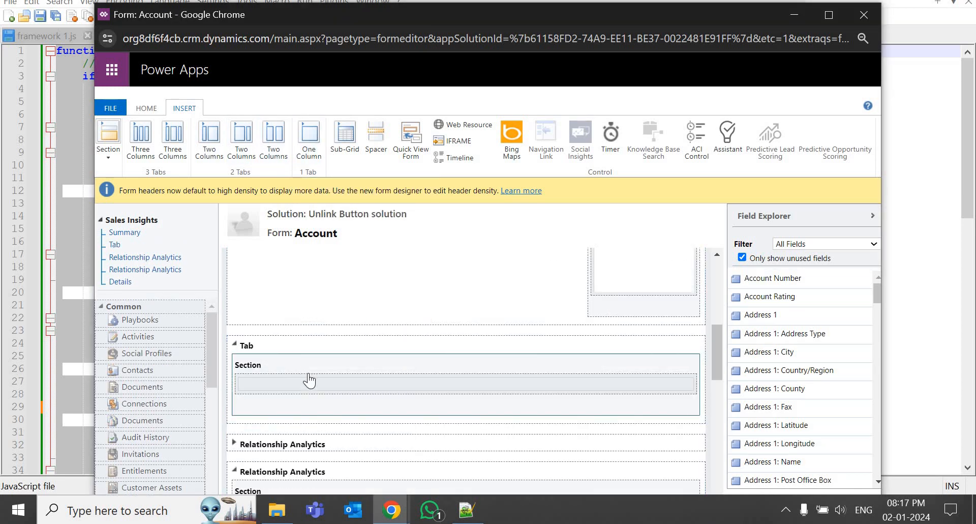
Insert a sub-grid in the new tab's section and name it Contact_Subgrid
{"action": "left_click", "coordinate": [347, 136]}
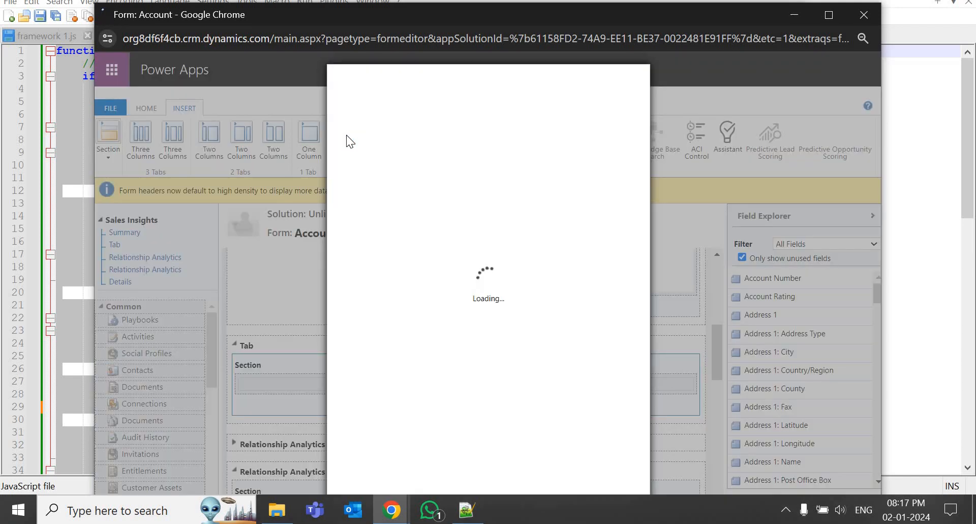
{"action": "left_click", "coordinate": [459, 202]}
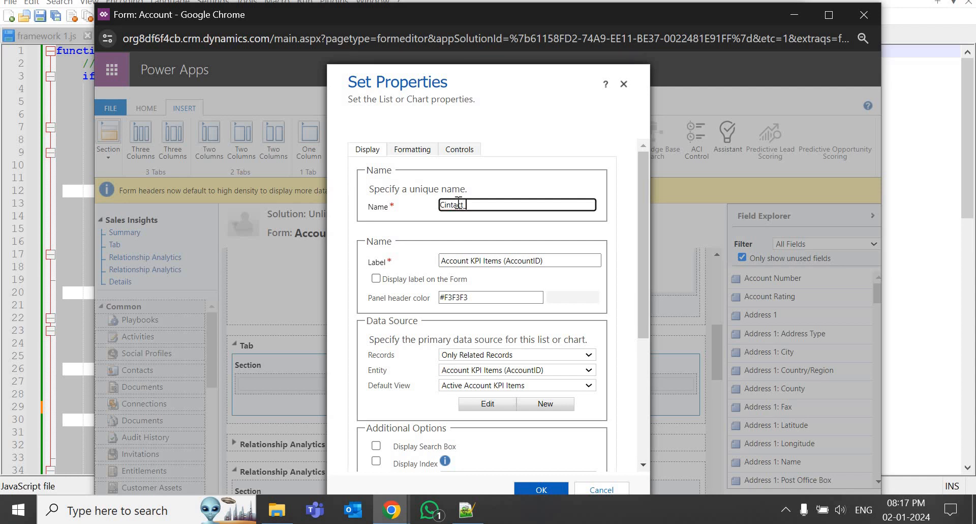
{"action": "type", "text": "Cintact_Subgrid"}
{"action": "key", "text": "Delete"}
{"action": "type", "text": "o"}
Set the sub-grid's data source to All Record Types with Contacts as the entity
{"action": "left_click", "coordinate": [497, 362]}
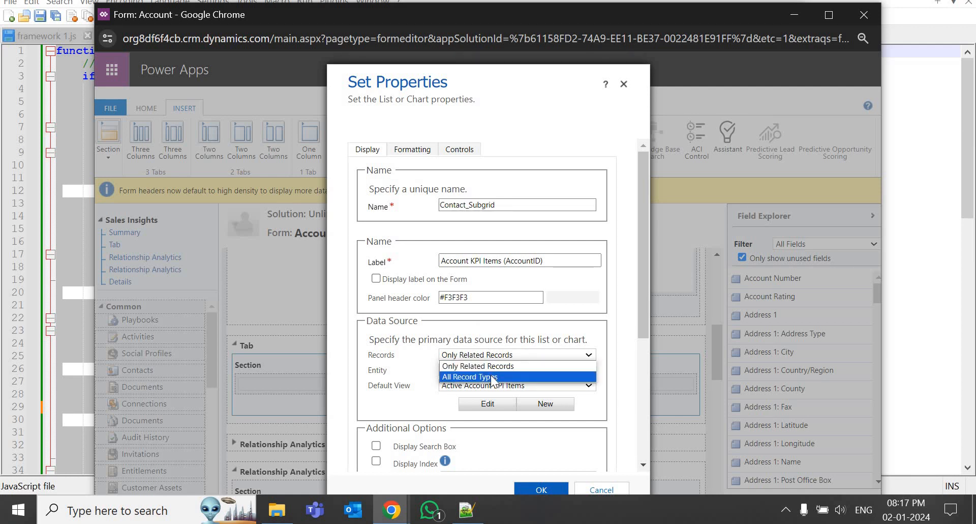
{"action": "left_click", "coordinate": [524, 358]}
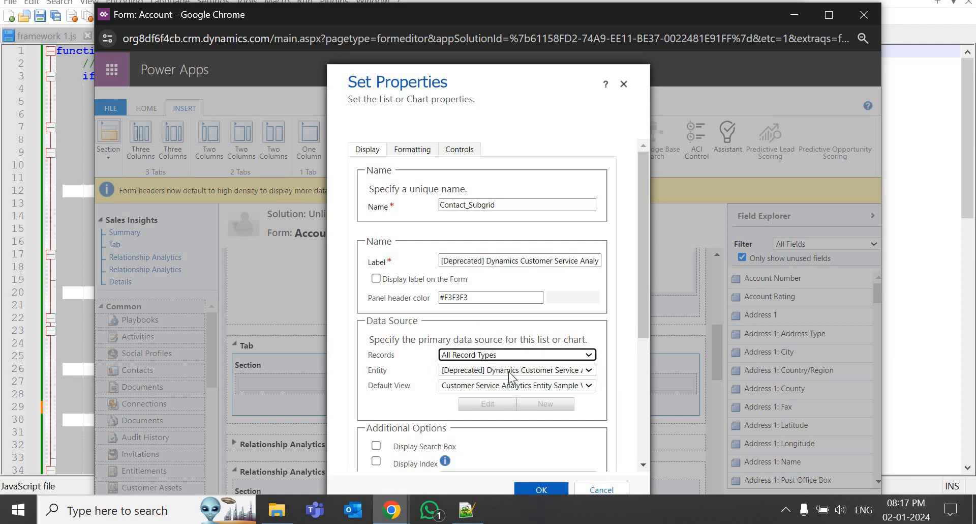
{"action": "left_click", "coordinate": [509, 372]}
{"action": "scroll", "coordinate": [488, 244], "scroll_direction": "down", "scroll_amount": 5}
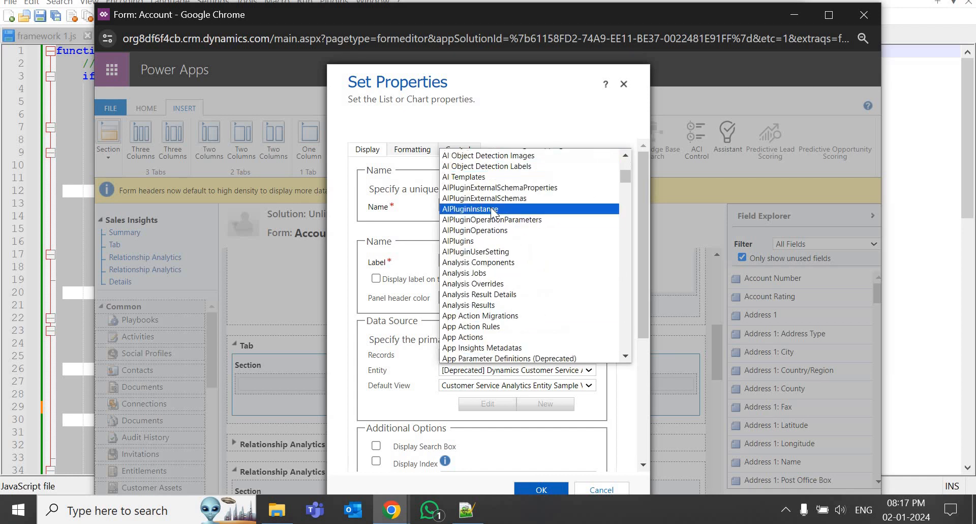
{"action": "scroll", "coordinate": [496, 217], "scroll_direction": "down", "scroll_amount": 5}
{"action": "scroll", "coordinate": [496, 218], "scroll_direction": "down", "scroll_amount": 5}
{"action": "type", "text": "con"}
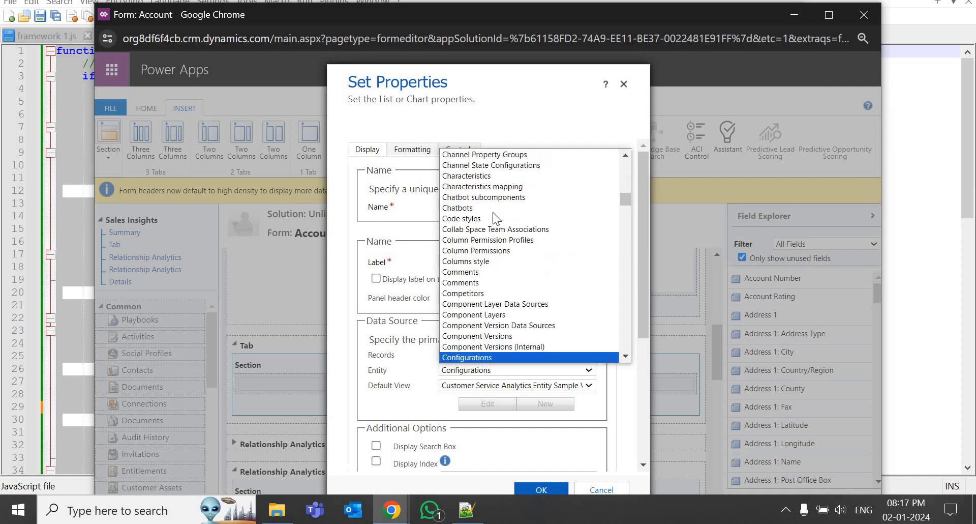
{"action": "key", "text": "Down"}
{"action": "key", "text": "Down"}
{"action": "key", "text": "Down"}
{"action": "key", "text": "Down"}
{"action": "key", "text": "Down"}
{"action": "key", "text": "Down"}
{"action": "key", "text": "Down"}
{"action": "key", "text": "Down"}
{"action": "key", "text": "Down"}
{"action": "key", "text": "Down"}
{"action": "key", "text": "Down"}
{"action": "key", "text": "Down"}
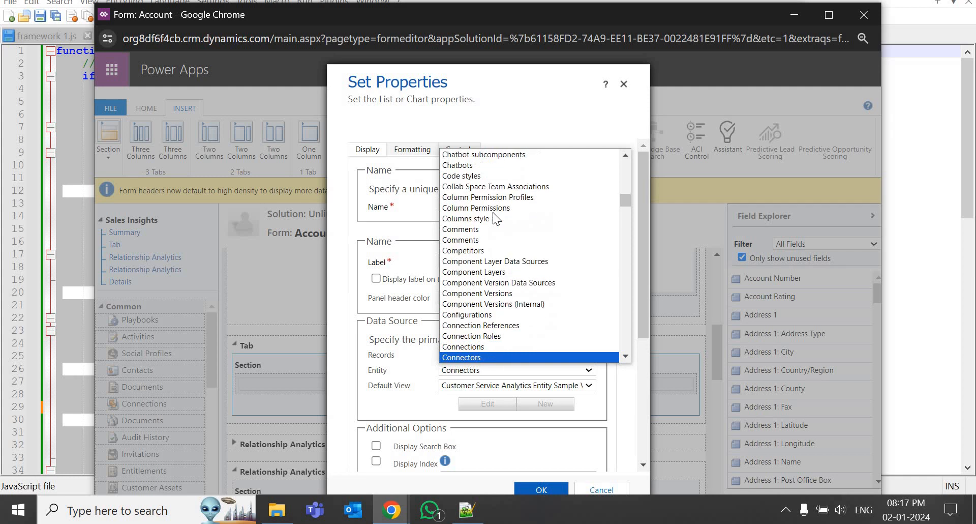
{"action": "key", "text": "Down"}
{"action": "key", "text": "Down"}
{"action": "key", "text": "Down"}
{"action": "key", "text": "Down"}
{"action": "key", "text": "Down"}
{"action": "key", "text": "Down"}
{"action": "key", "text": "Down"}
{"action": "key", "text": "Down"}
{"action": "key", "text": "Down"}
{"action": "key", "text": "Down"}
{"action": "key", "text": "Up"}
{"action": "key", "text": "Up"}
{"action": "key", "text": "Up"}
{"action": "key", "text": "Up"}
{"action": "key", "text": "Up"}
{"action": "key", "text": "Up"}
{"action": "key", "text": "Up"}
{"action": "key", "text": "Up"}
{"action": "key", "text": "Up"}
{"action": "key", "text": "Up"}
{"action": "key", "text": "Up"}
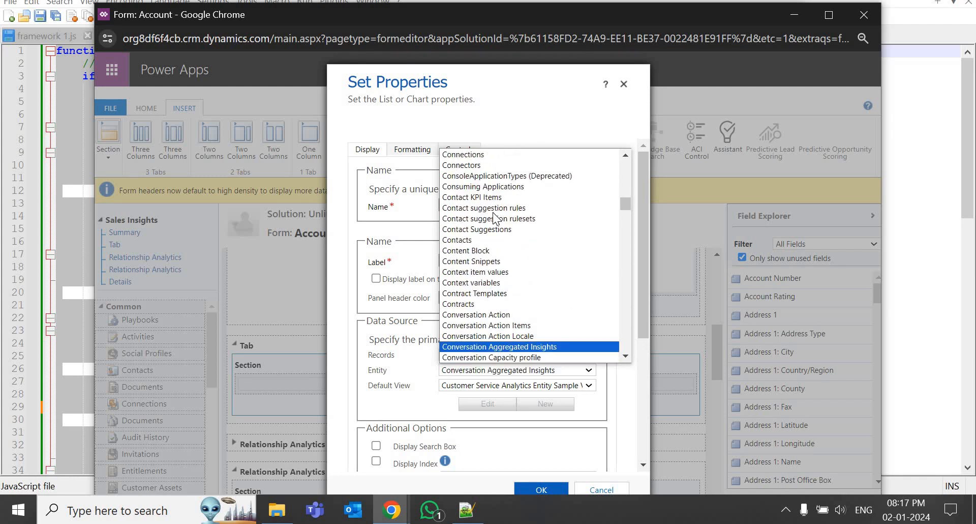
{"action": "key", "text": "Return"}
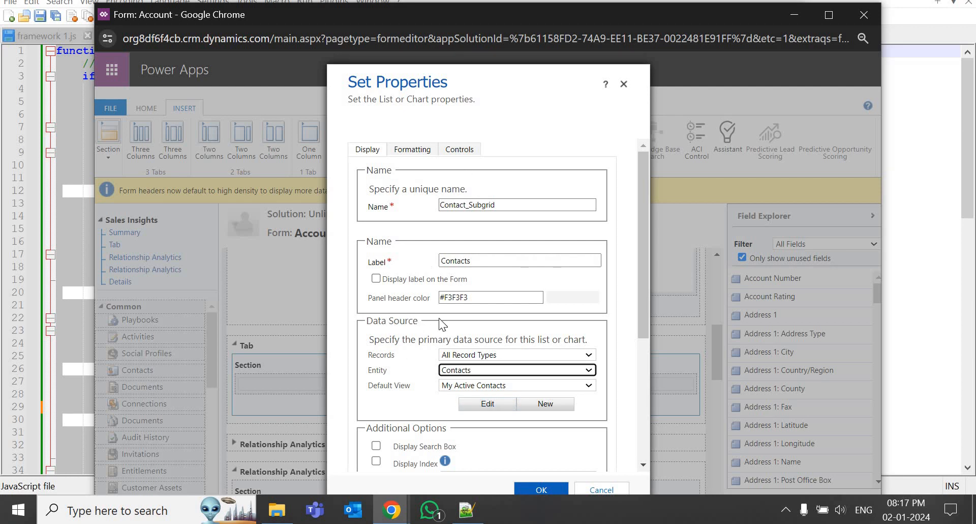
Enable displaying the Contacts label on the form and apply the sub-grid's properties
{"action": "scroll", "coordinate": [438, 321], "scroll_direction": "down", "scroll_amount": 2}
{"action": "left_click", "coordinate": [377, 203]}
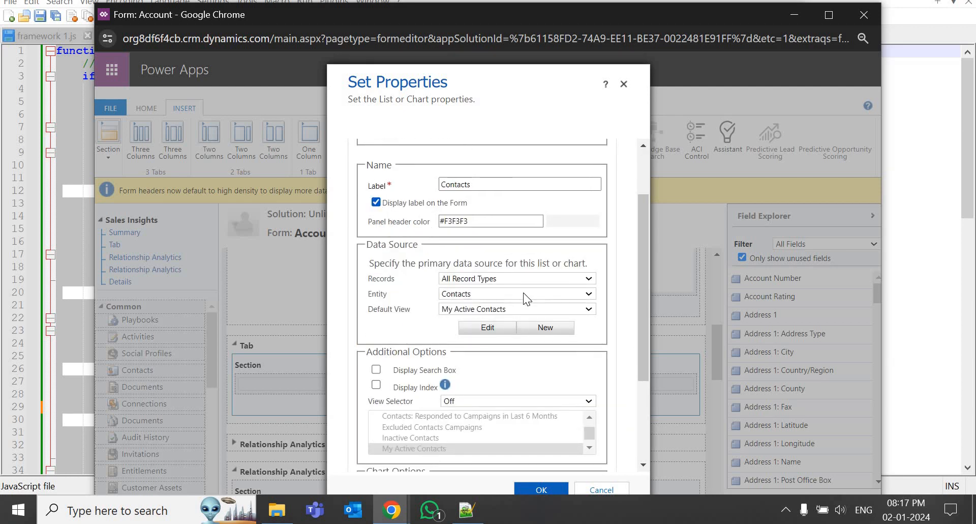
{"action": "scroll", "coordinate": [523, 294], "scroll_direction": "down", "scroll_amount": 5}
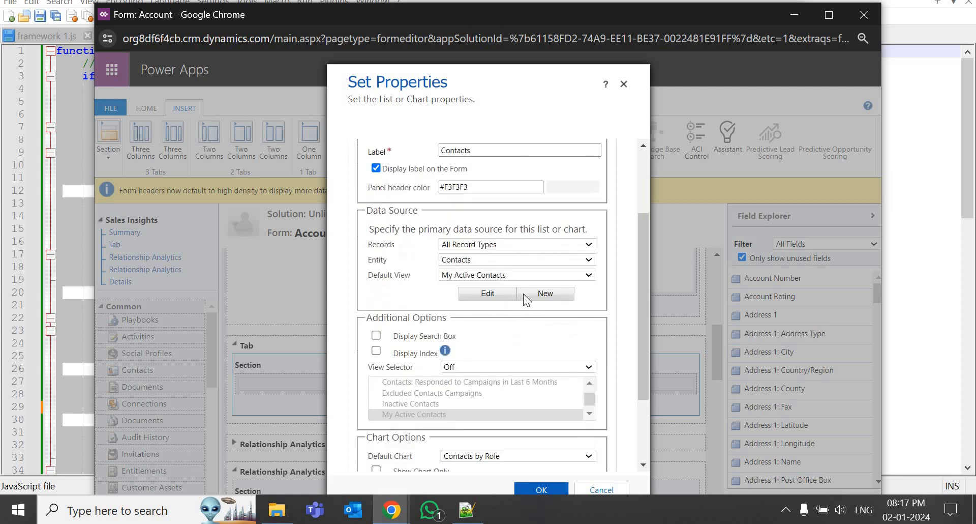
{"action": "left_click", "coordinate": [547, 491]}
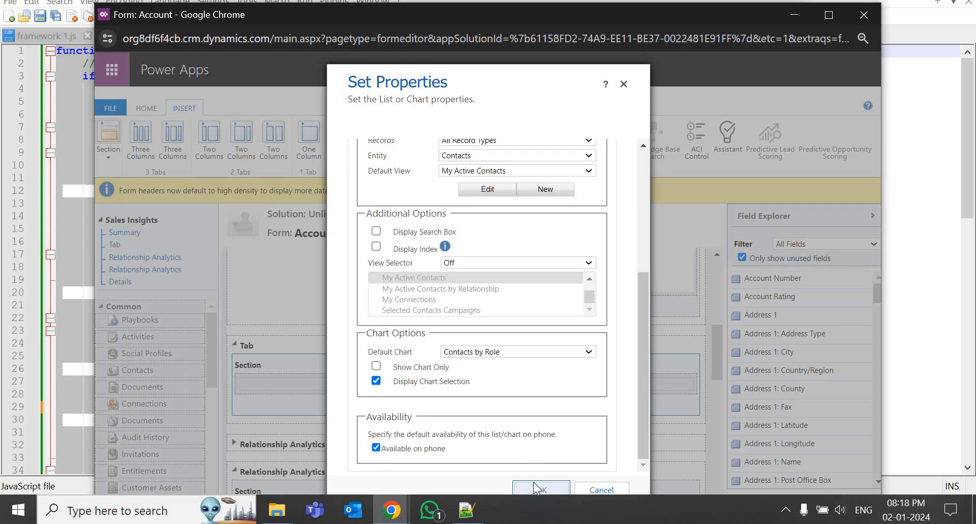
{"action": "left_click", "coordinate": [313, 380]}
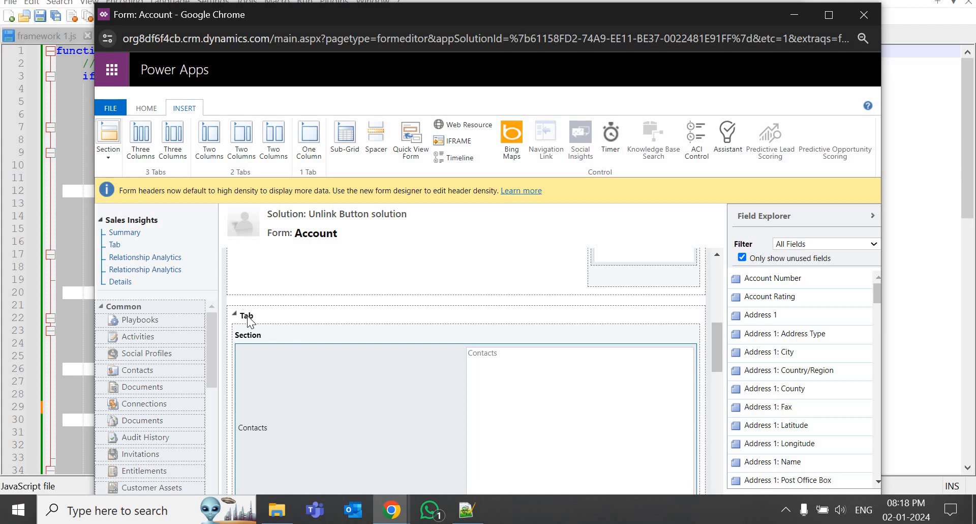
Publish the Dynamix web resource
{"action": "scroll", "coordinate": [320, 362], "scroll_direction": "up", "scroll_amount": 1}
{"action": "scroll", "coordinate": [320, 361], "scroll_direction": "up", "scroll_amount": 3}
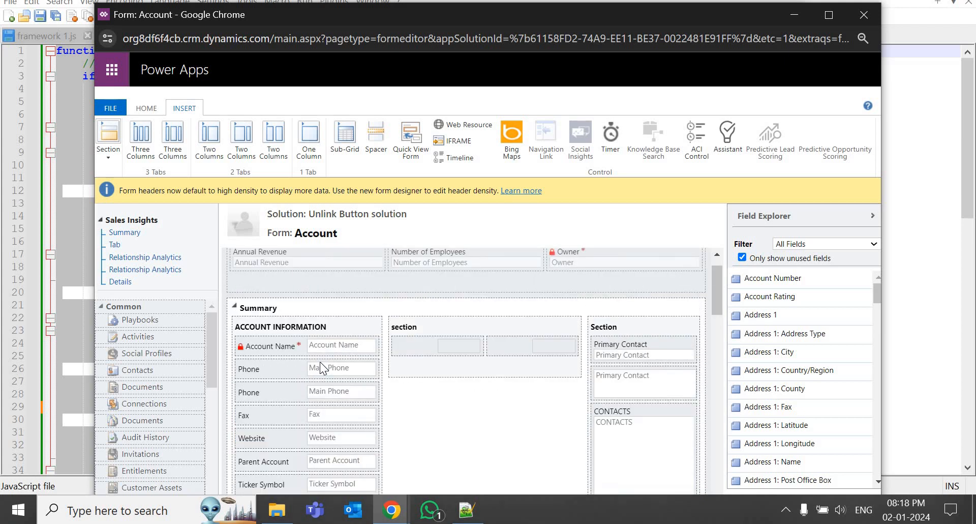
{"action": "mouse_move", "coordinate": [401, 516]}
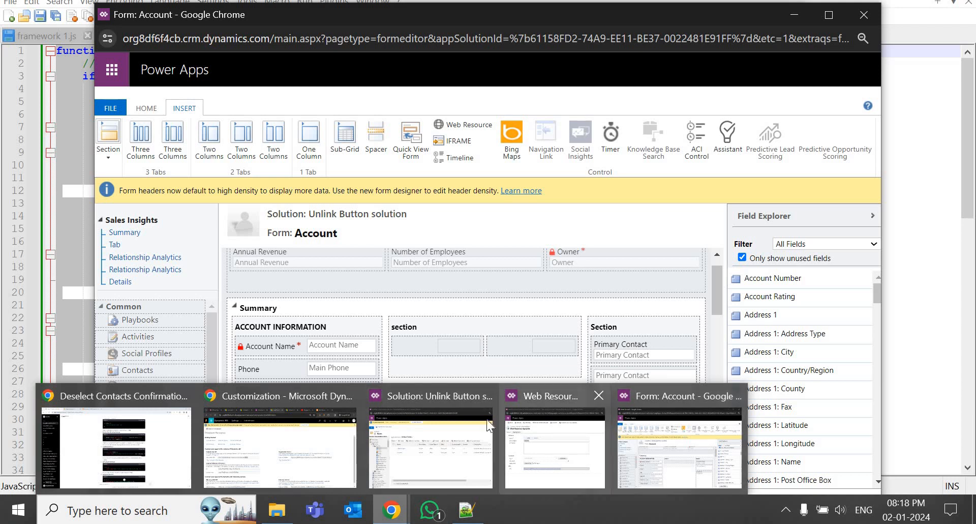
{"action": "left_click", "coordinate": [555, 443]}
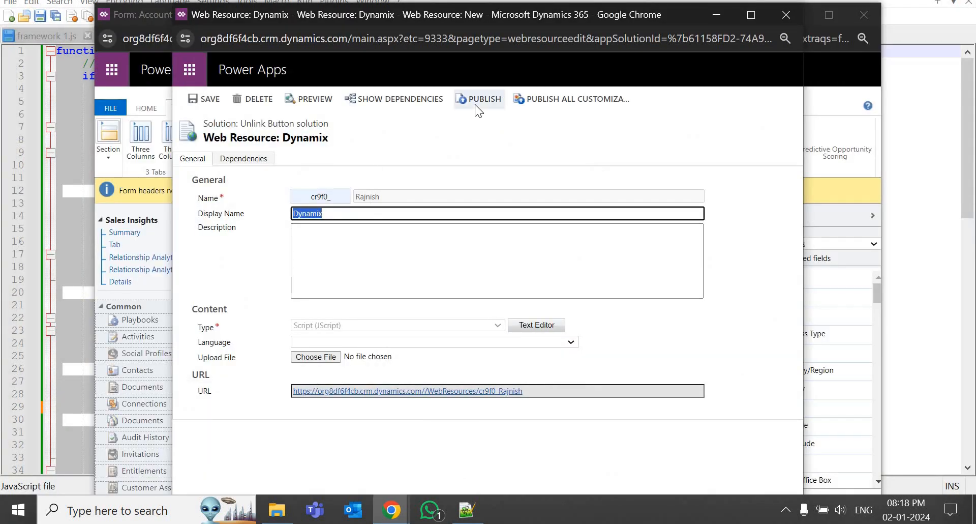
{"action": "left_click", "coordinate": [475, 104]}
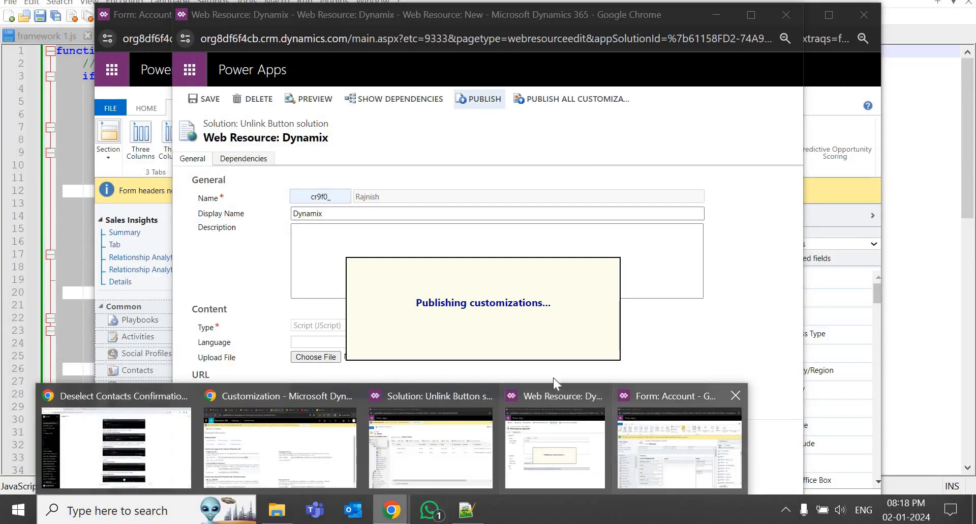
Open the Account form's properties and start adding a web resource to its form libraries
{"action": "left_click", "coordinate": [661, 442]}
{"action": "left_click", "coordinate": [147, 109]}
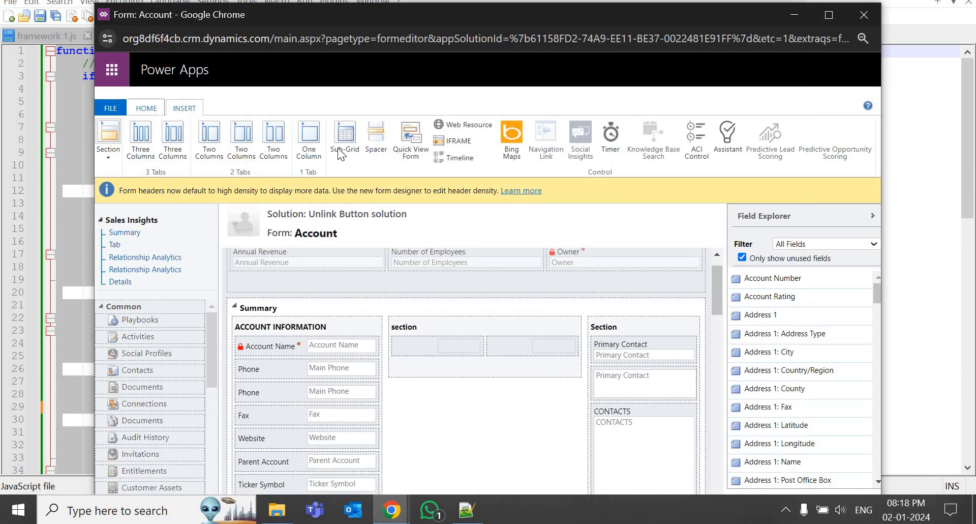
{"action": "left_click", "coordinate": [455, 146]}
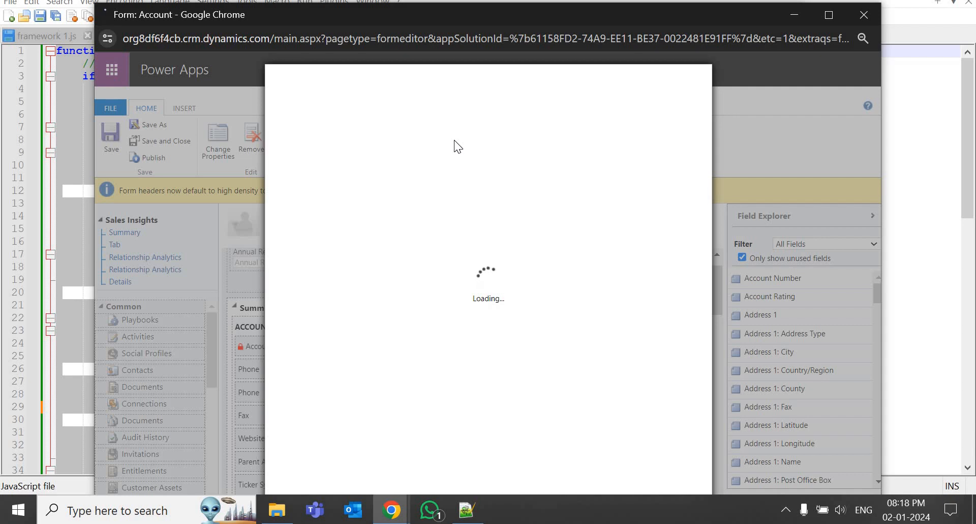
{"action": "scroll", "coordinate": [367, 221], "scroll_direction": "up", "scroll_amount": 3}
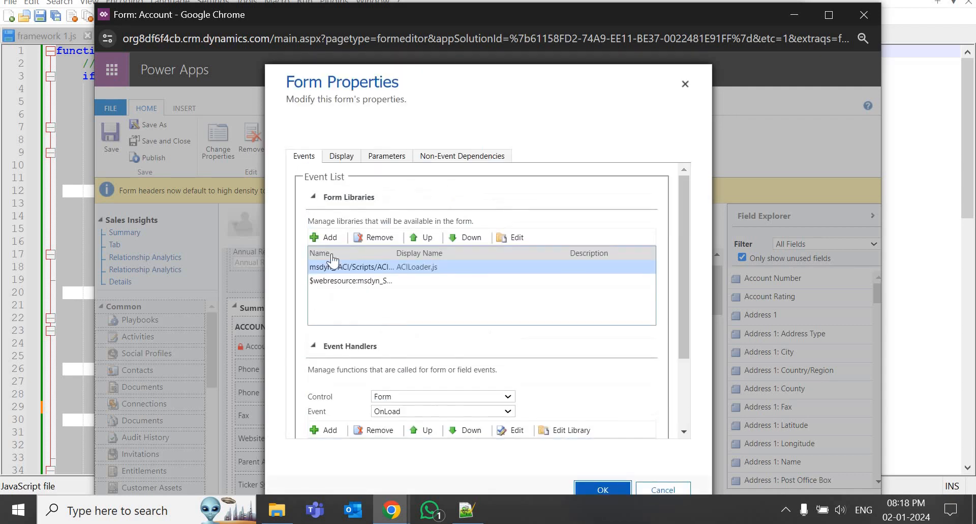
{"action": "left_click", "coordinate": [335, 236]}
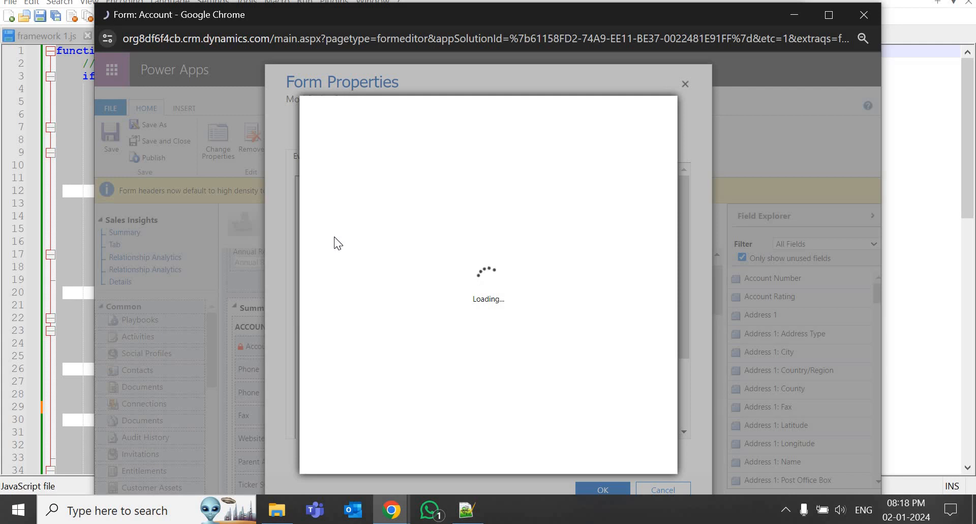
Search the web resource lookup for the Dynamix script by its unique name without the publisher prefix
{"action": "left_click", "coordinate": [330, 283]}
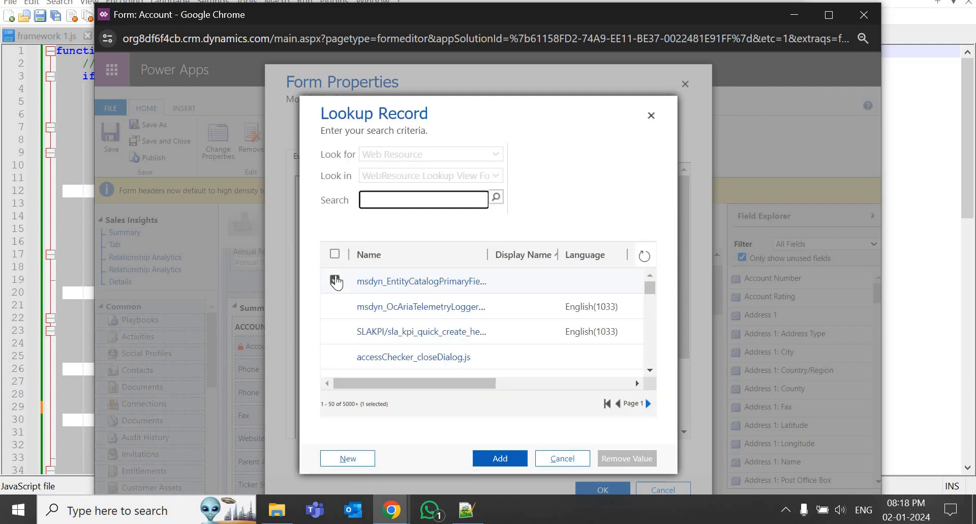
{"action": "left_click", "coordinate": [397, 198]}
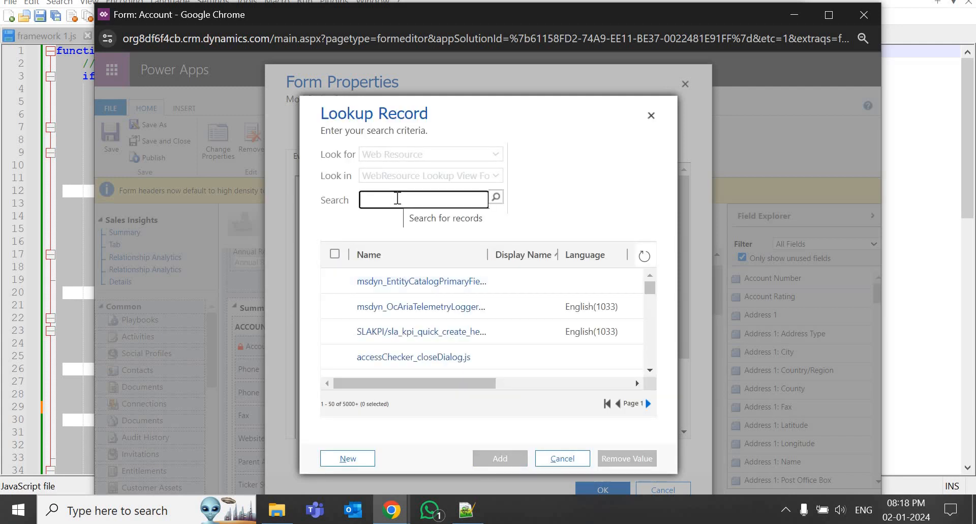
{"action": "type", "text": "ra"}
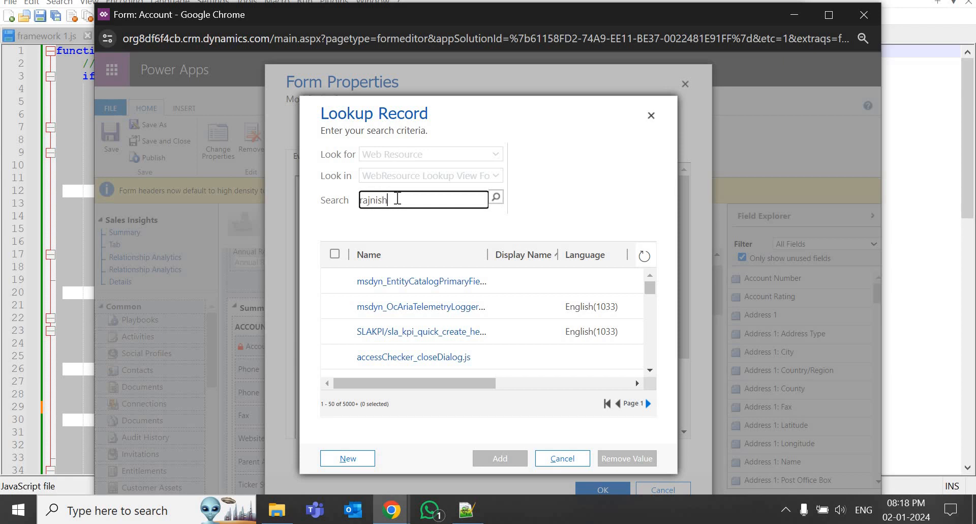
{"action": "type", "text": "jnish"}
{"action": "key", "text": "Return"}
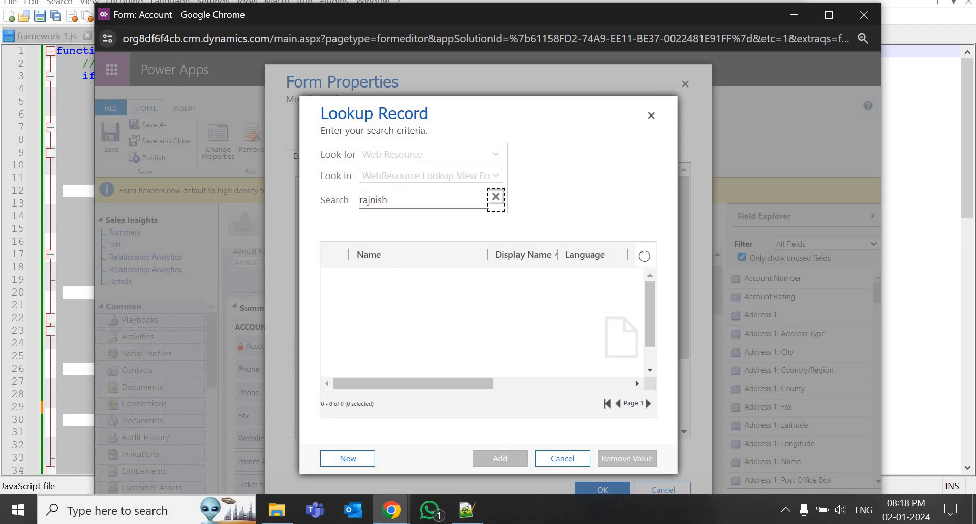
Return to the Dynamix web resource and select its name prefix cr9f0_ for reuse in the lookup
{"action": "mouse_move", "coordinate": [392, 512]}
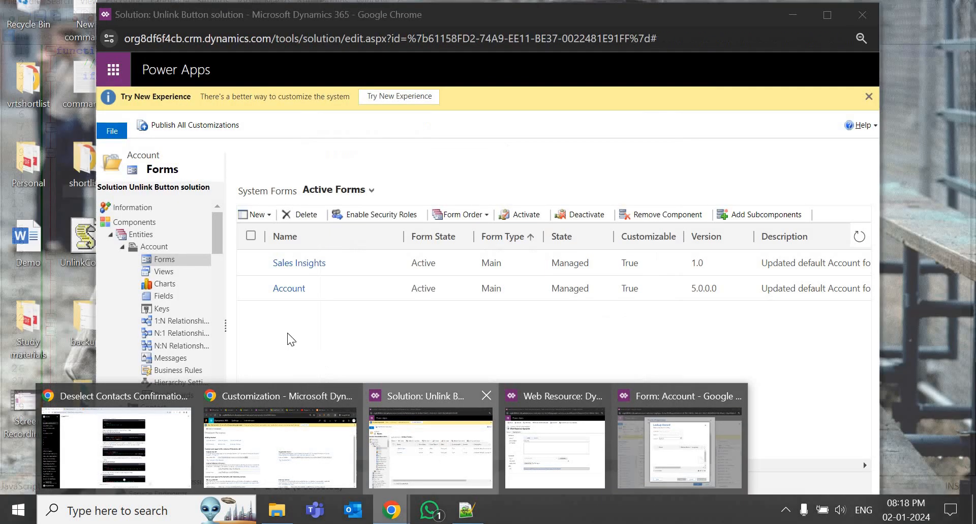
{"action": "left_click", "coordinate": [437, 459]}
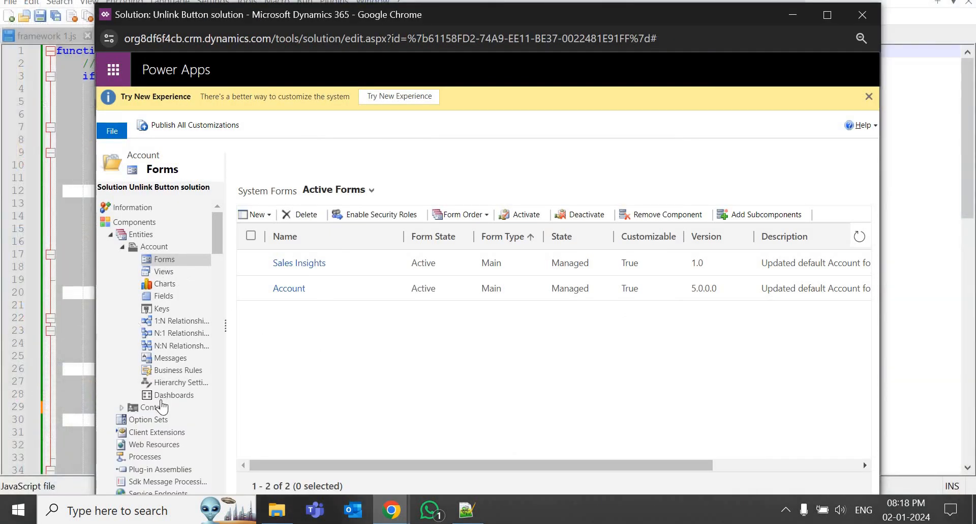
{"action": "left_click", "coordinate": [392, 510]}
{"action": "left_click", "coordinate": [653, 443]}
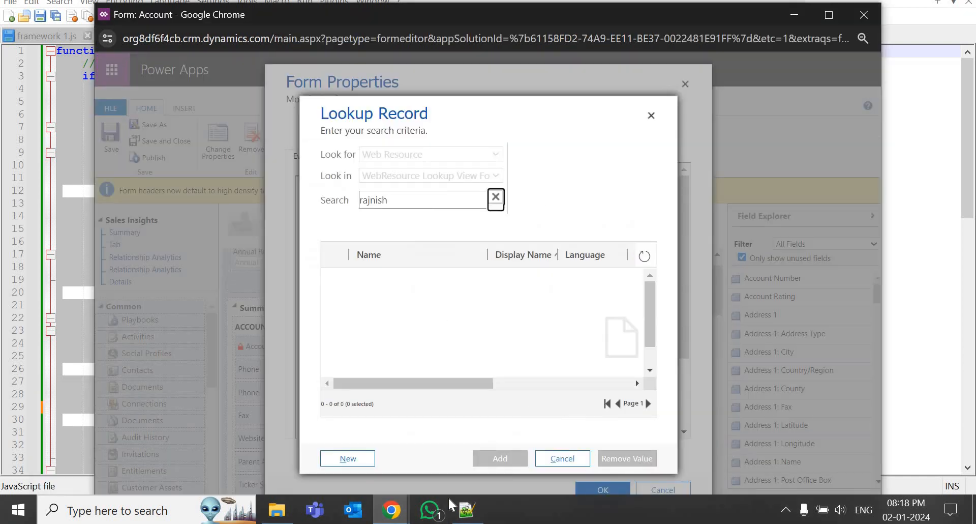
{"action": "left_click", "coordinate": [389, 515]}
{"action": "left_click", "coordinate": [560, 469]}
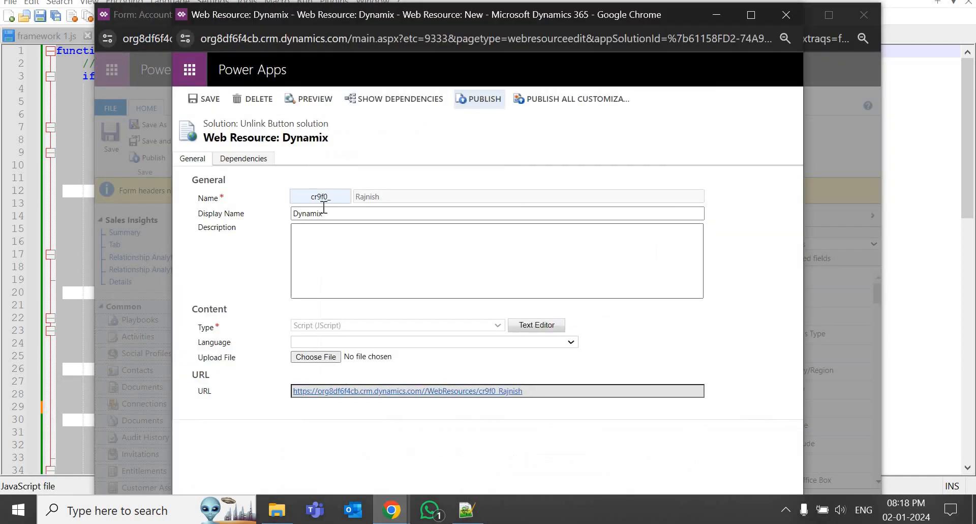
{"action": "double_click", "coordinate": [318, 197]}
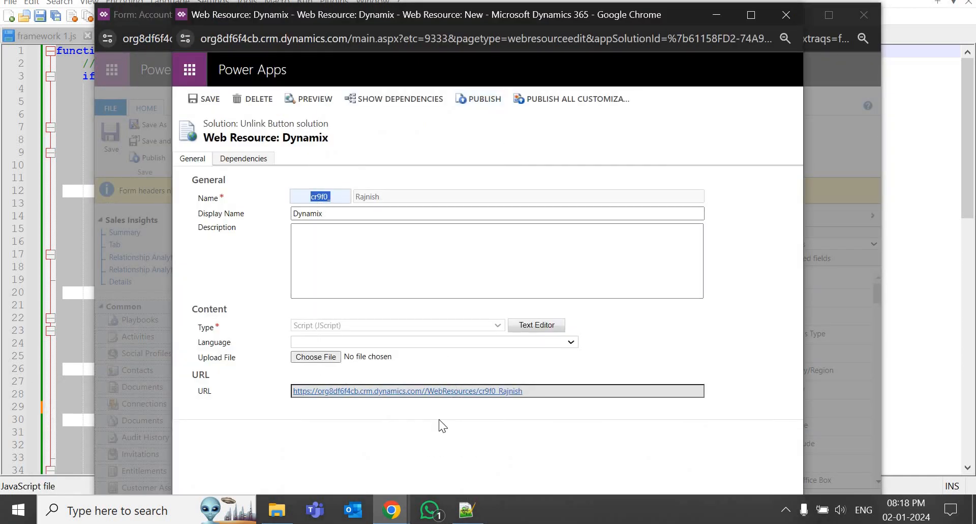
Put the prefix cr9f0_ before the name in the lookup search and add the Dynamix script to the form libraries
{"action": "left_click", "coordinate": [392, 519]}
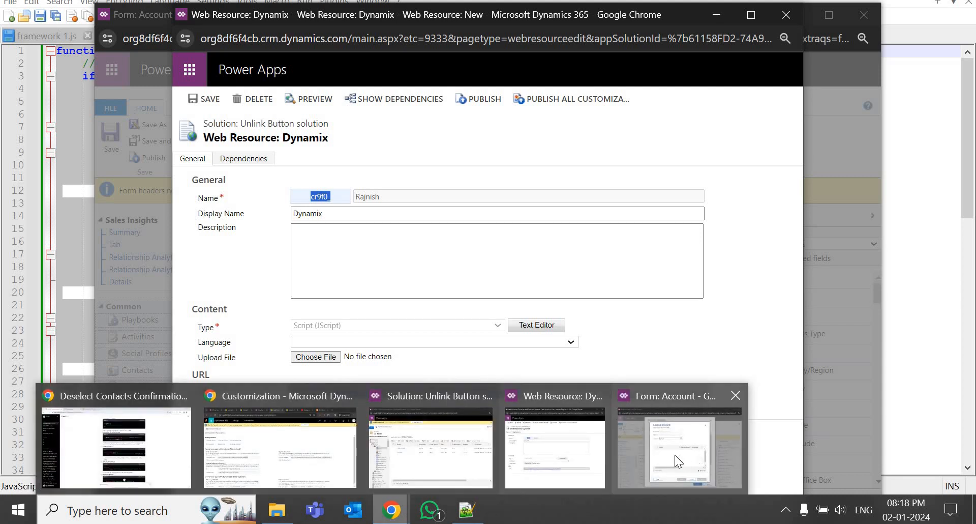
{"action": "left_click", "coordinate": [679, 447]}
{"action": "left_click", "coordinate": [361, 204]}
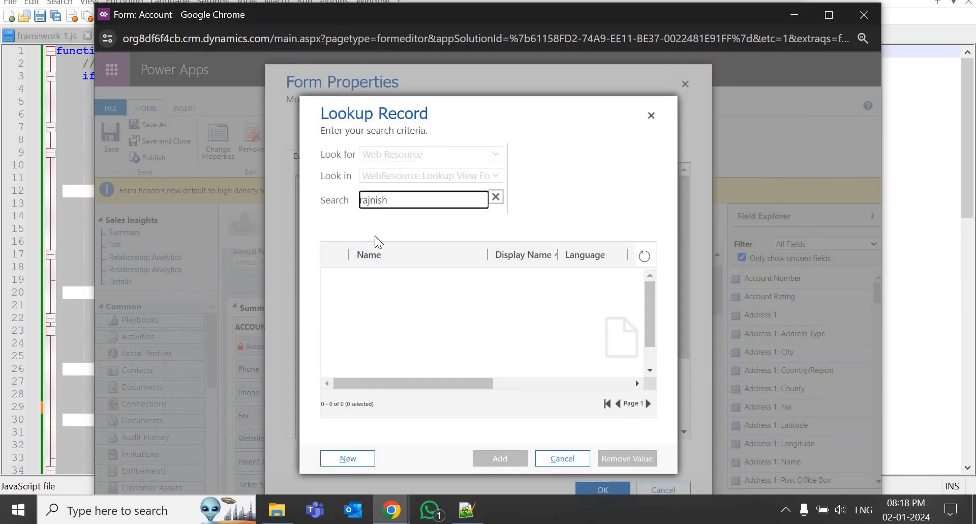
{"action": "type", "text": "cr9f0_"}
{"action": "key", "text": "Return"}
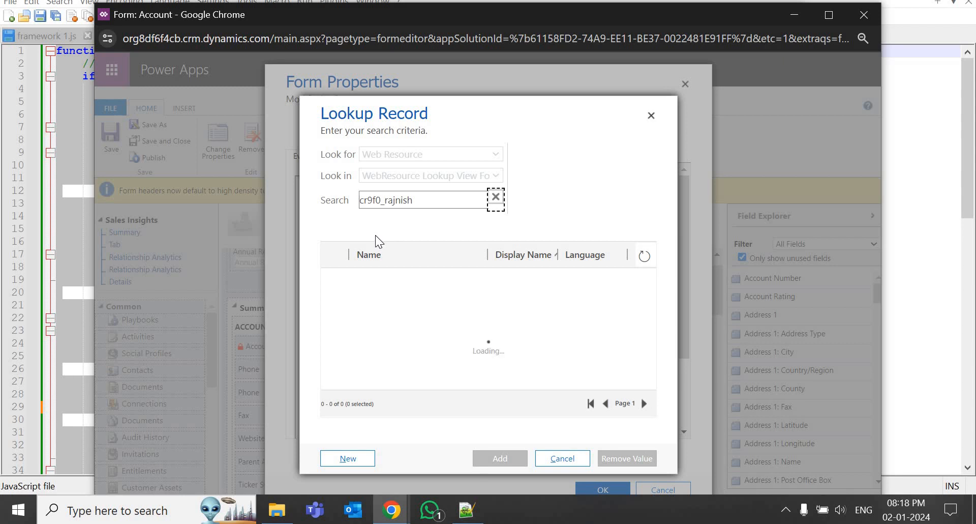
{"action": "left_click", "coordinate": [511, 462]}
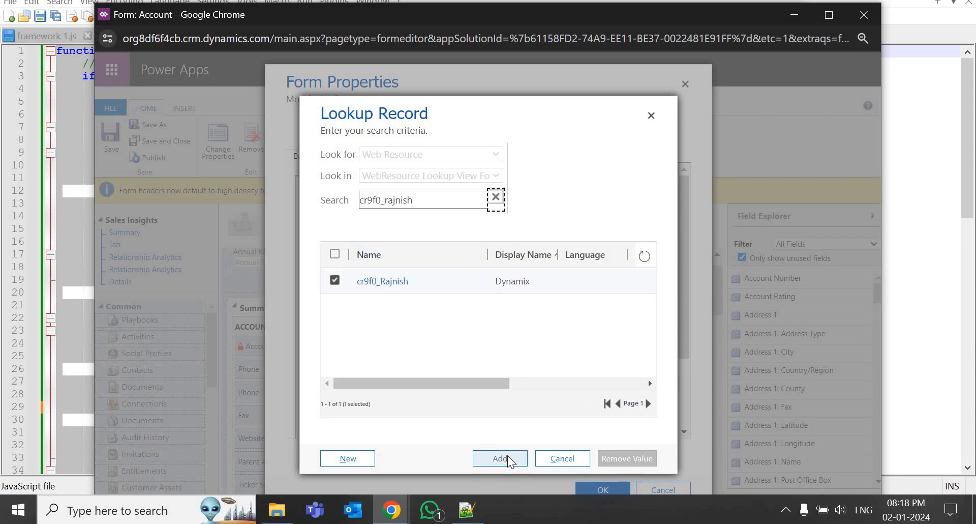
Apply the form properties, then save and publish the Account form
{"action": "scroll", "coordinate": [625, 492], "scroll_direction": "down", "scroll_amount": 2}
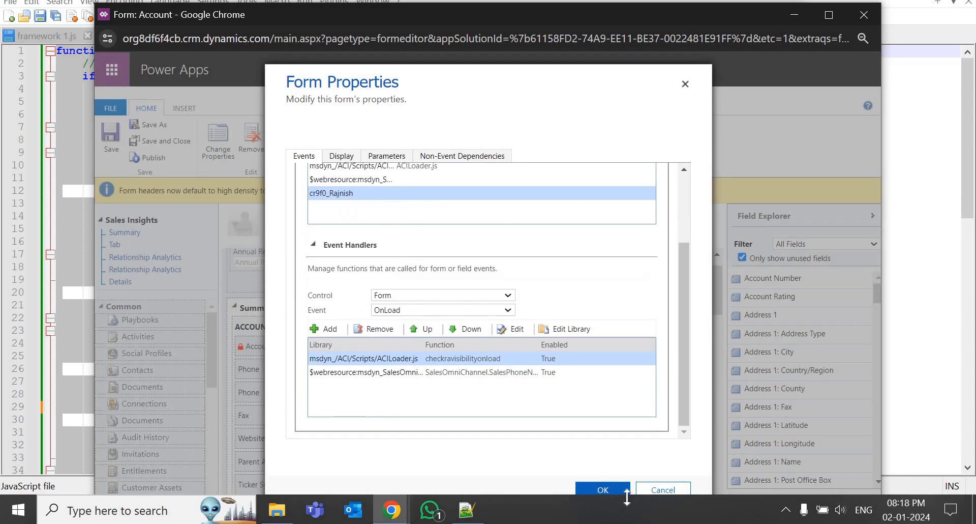
{"action": "left_click", "coordinate": [616, 491]}
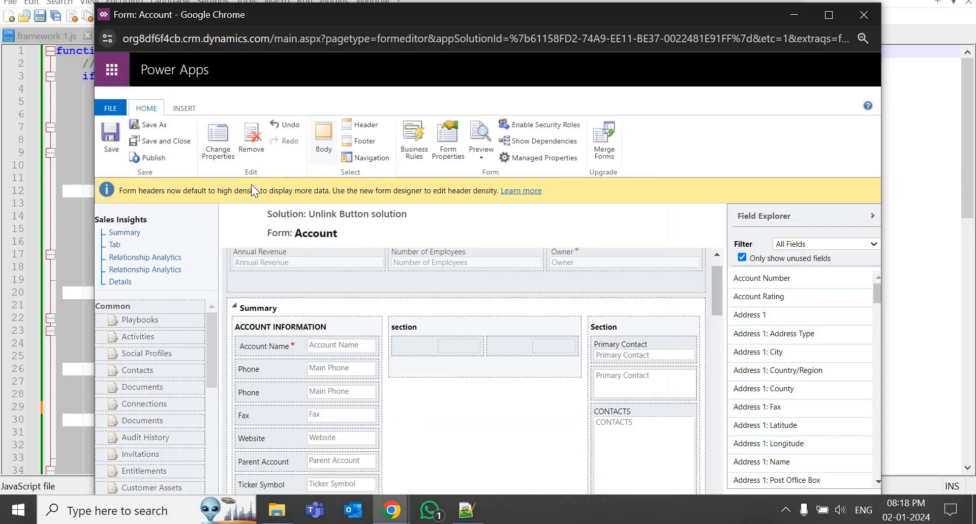
{"action": "left_click", "coordinate": [113, 146]}
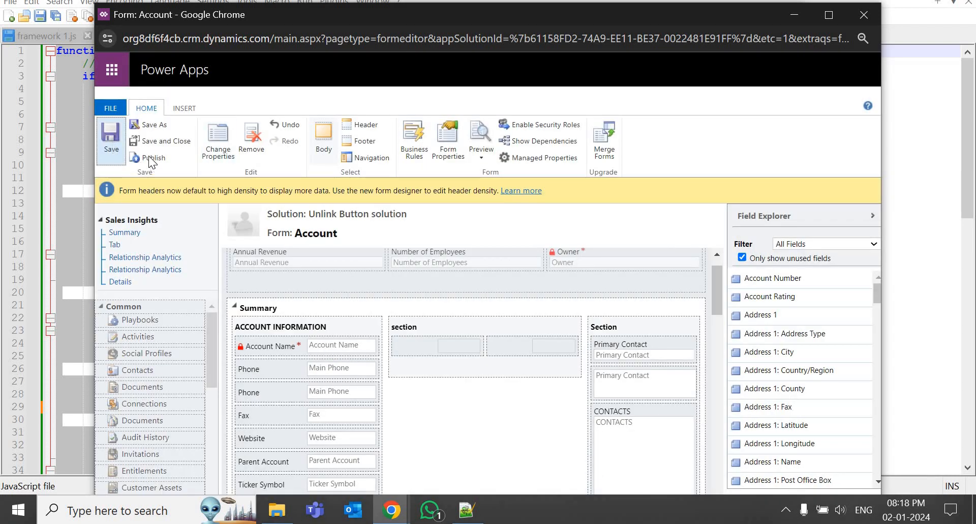
{"action": "left_click", "coordinate": [153, 158]}
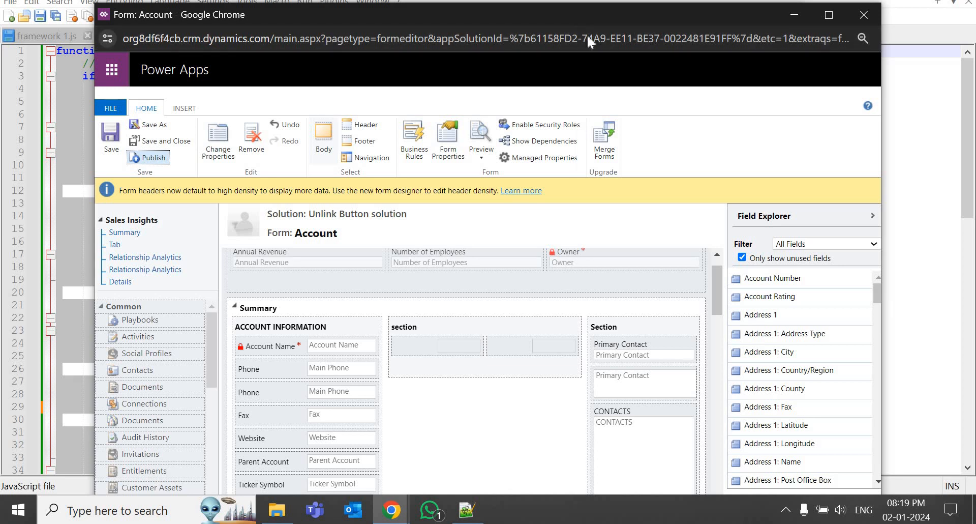
Show the Account form editor as a tab in the main browser window and close the YouTube tab there
{"action": "right_click", "coordinate": [576, 14]}
{"action": "key", "text": "Return"}
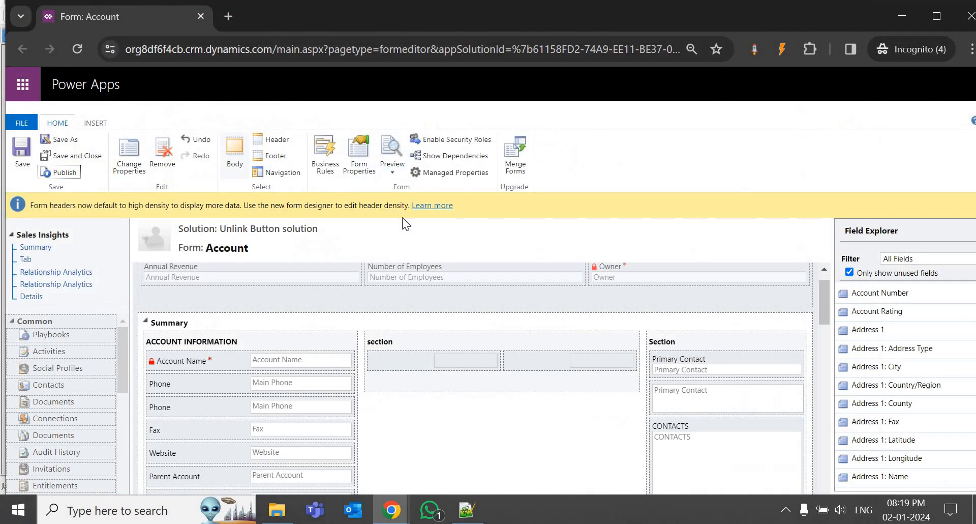
{"action": "left_click", "coordinate": [392, 510]}
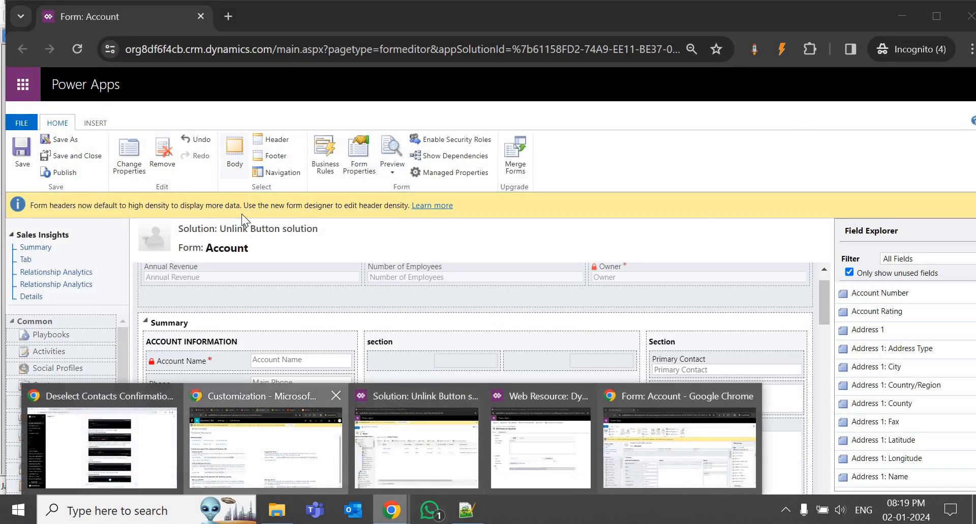
{"action": "left_click", "coordinate": [260, 442]}
{"action": "left_click", "coordinate": [391, 510]}
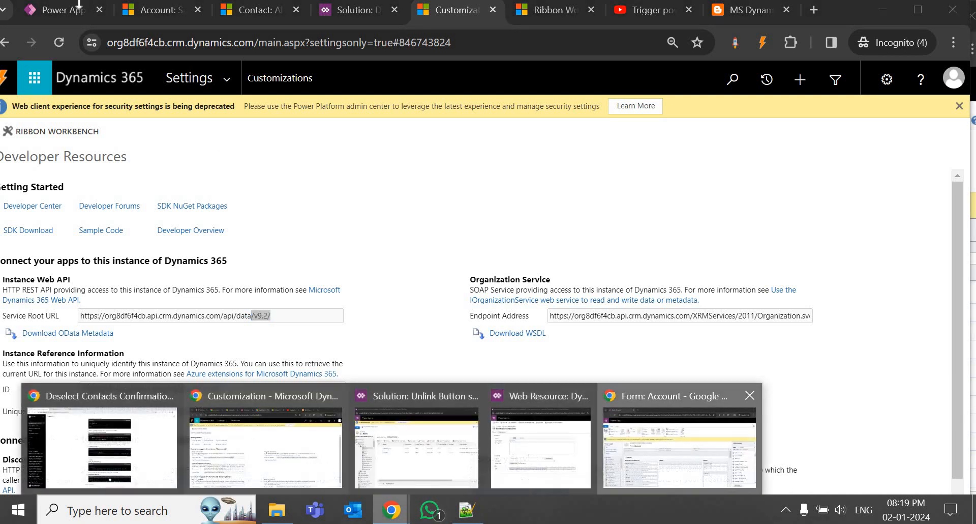
{"action": "left_click", "coordinate": [872, 422]}
{"action": "left_click_drag", "start_coordinate": [170, 26], "coordinate": [747, 21]}
{"action": "left_click", "coordinate": [612, 9]}
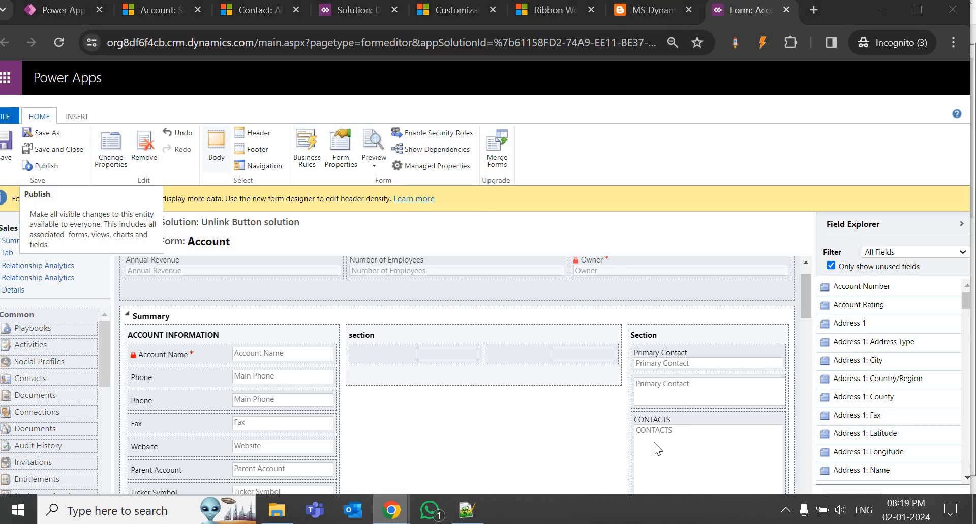
Convert the Dynamix web resource pop-up into a tab and place it in the main browser window
{"action": "left_click", "coordinate": [391, 510]}
{"action": "left_click", "coordinate": [664, 394]}
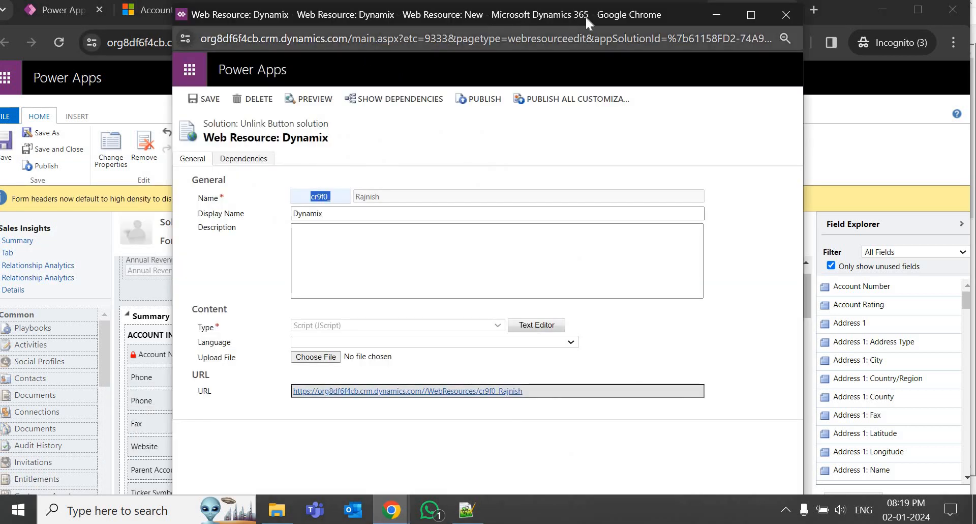
{"action": "right_click", "coordinate": [620, 13]}
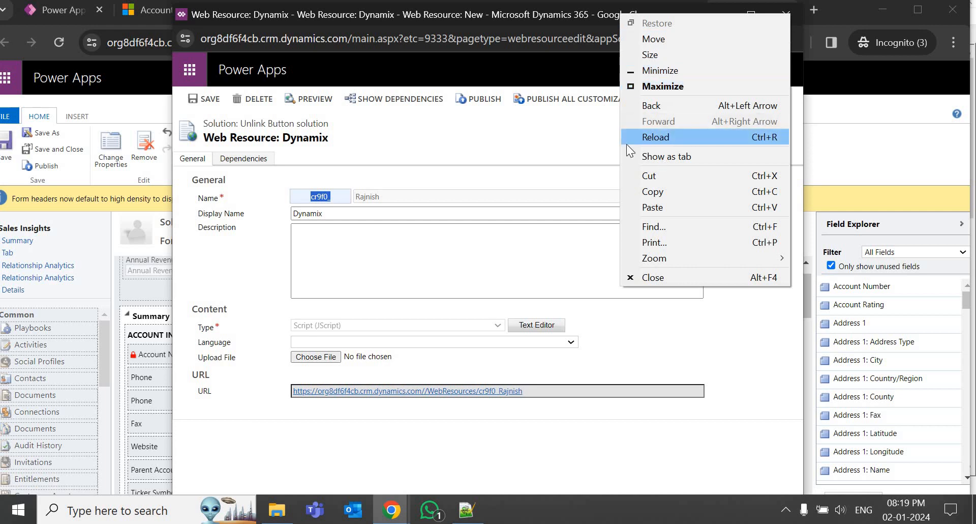
{"action": "left_click", "coordinate": [663, 156]}
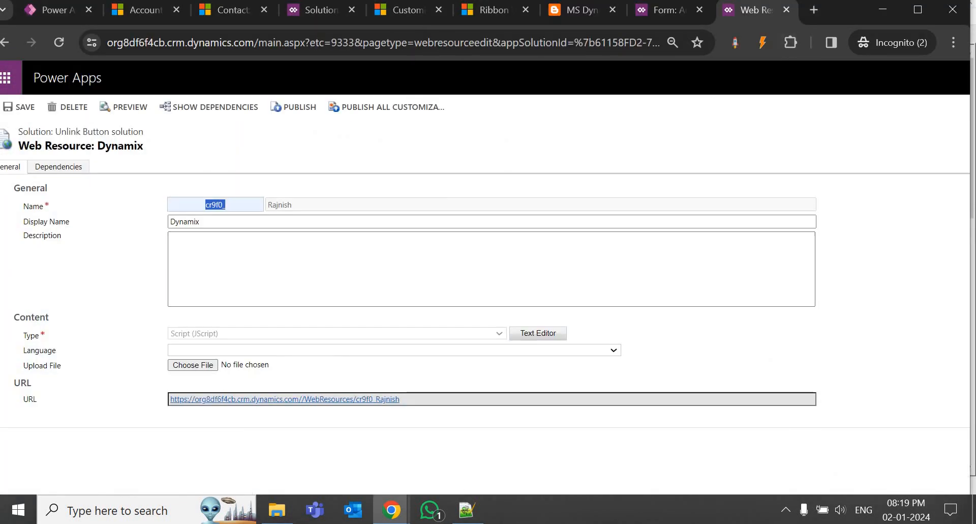
Convert the Unlink Button solution pop-up into a tab and place it in the main browser window
{"action": "left_click", "coordinate": [391, 509]}
{"action": "left_click", "coordinate": [390, 410]}
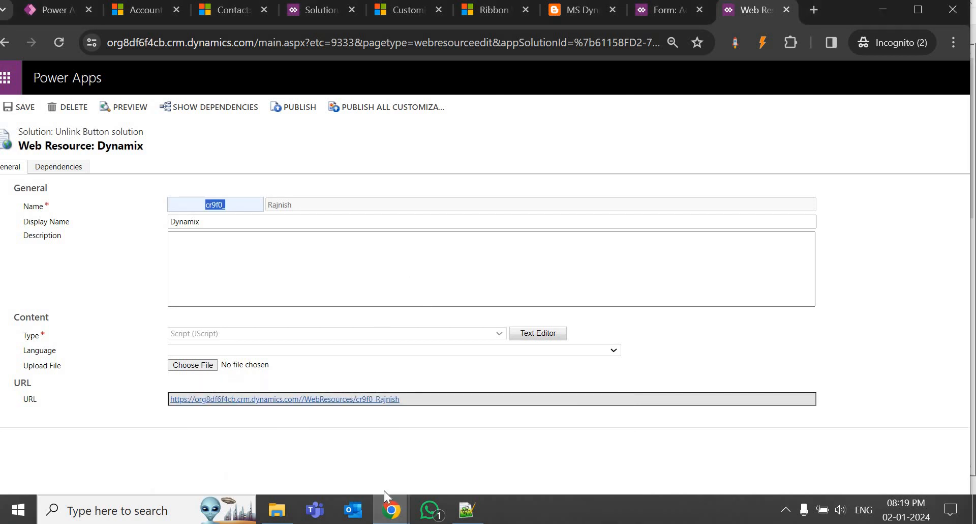
{"action": "left_click", "coordinate": [391, 509]}
{"action": "left_click", "coordinate": [597, 437]}
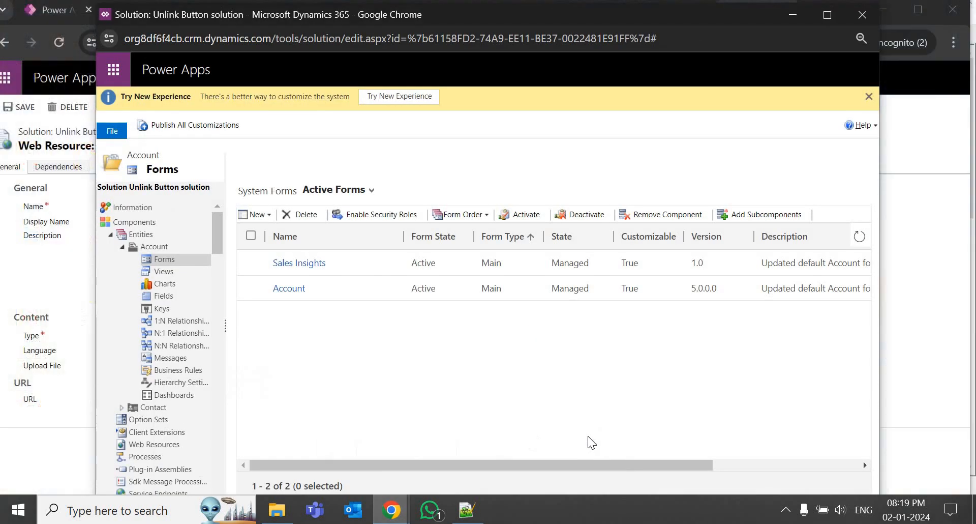
{"action": "right_click", "coordinate": [288, 18]}
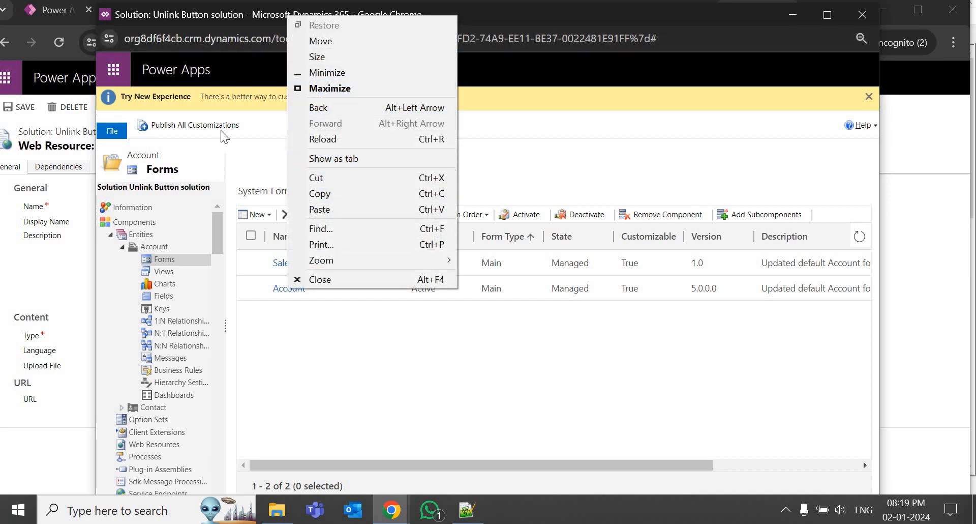
{"action": "left_click", "coordinate": [321, 159]}
{"action": "left_click_drag", "start_coordinate": [106, 23], "coordinate": [632, 8]}
Reload the A. Datum Corporation account and select the second contact in its Contacts subgrid to check for the Unlink button
{"action": "left_click", "coordinate": [127, 14]}
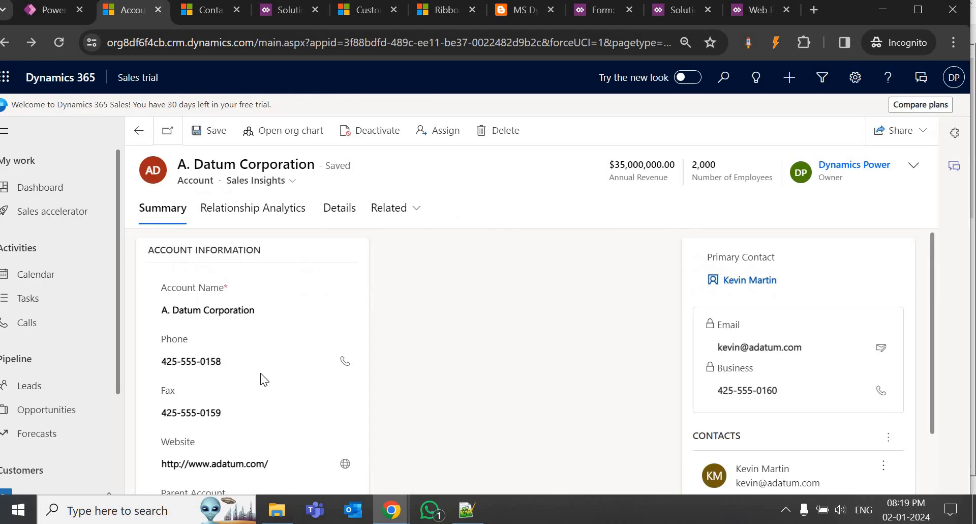
{"action": "key", "text": "F5"}
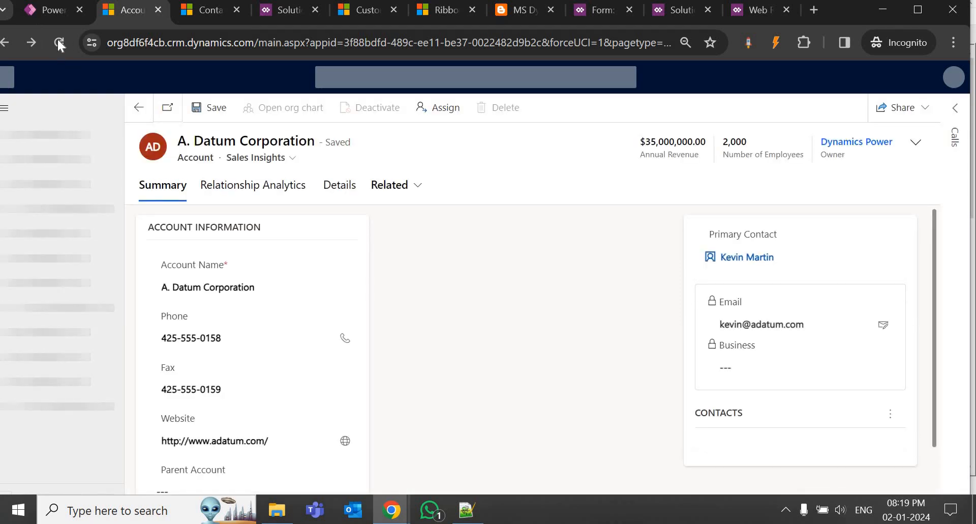
{"action": "key", "text": "F5"}
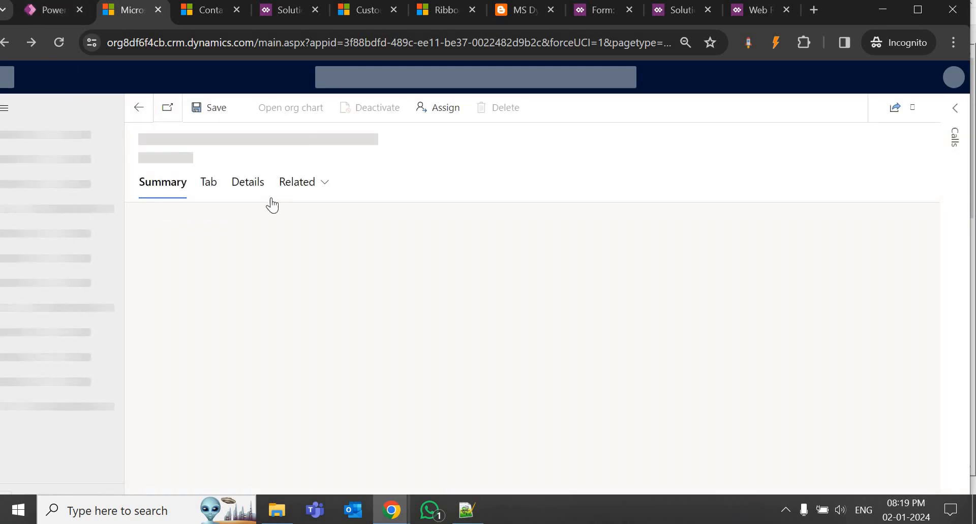
{"action": "left_click", "coordinate": [209, 187]}
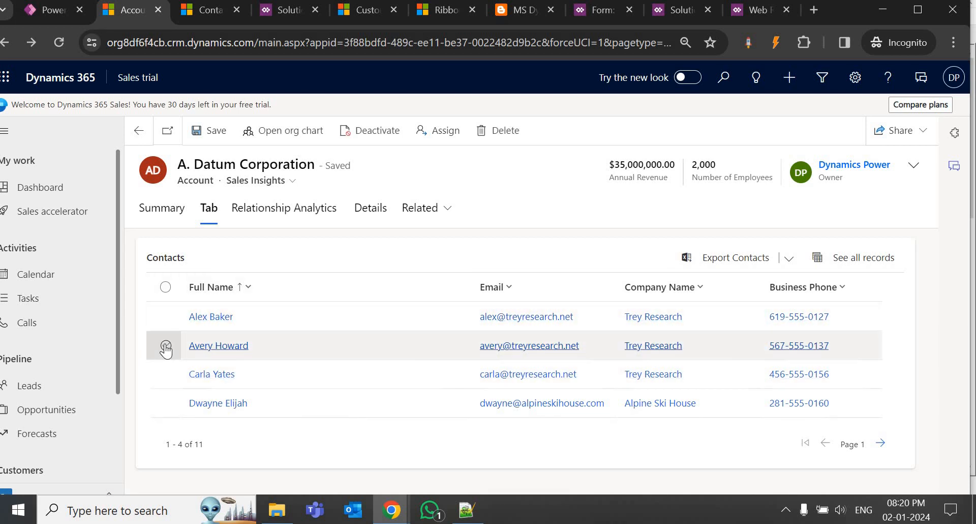
{"action": "left_click", "coordinate": [165, 346]}
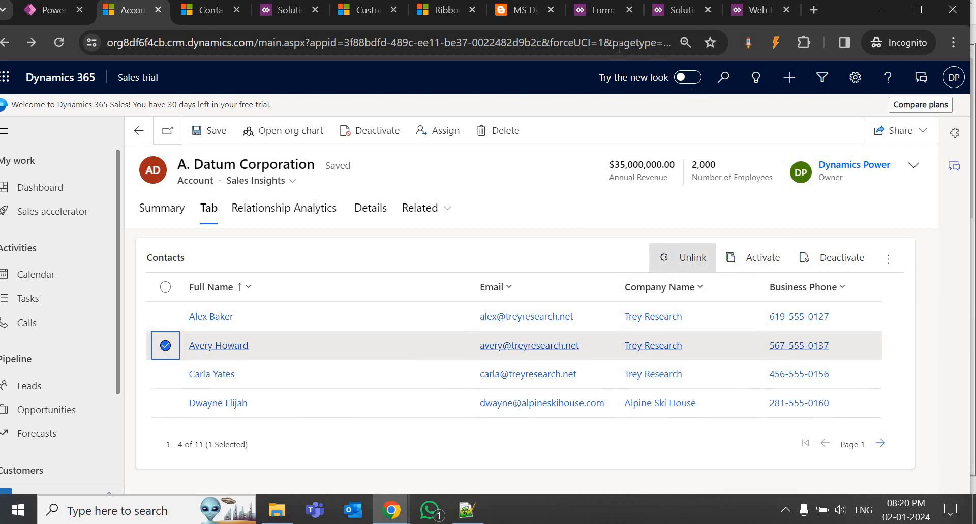
In Ribbon Workbench, set the Unlink command's JavaScript action library to the Dynamix web resource with the cr9f0_ prefix
{"action": "left_click", "coordinate": [443, 9]}
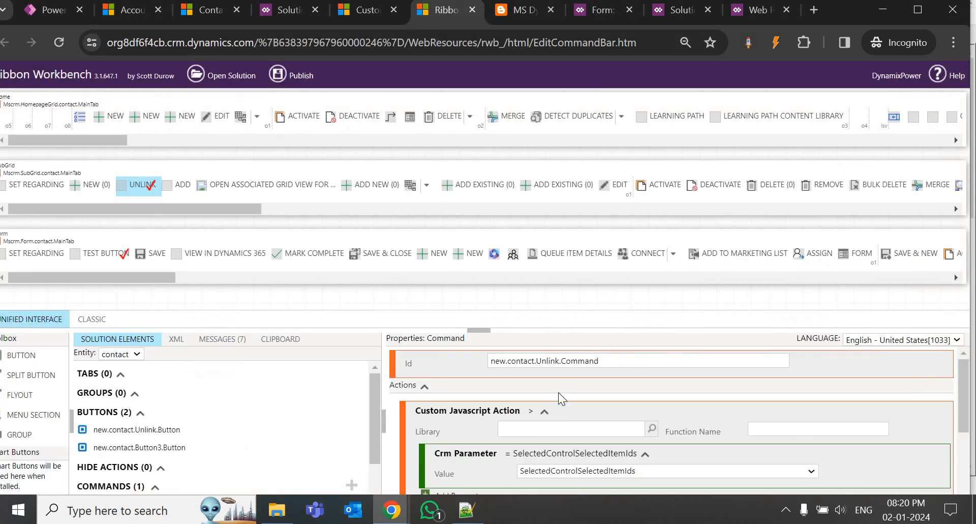
{"action": "scroll", "coordinate": [558, 392], "scroll_direction": "down", "scroll_amount": 2}
{"action": "scroll", "coordinate": [496, 444], "scroll_direction": "up", "scroll_amount": 2}
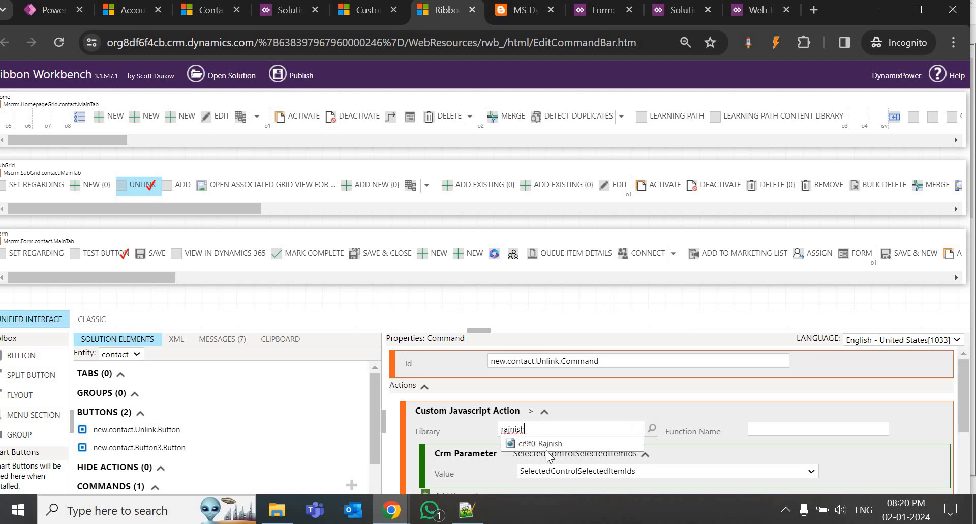
{"action": "left_click", "coordinate": [531, 460]}
Copy the function name deselectContact from UnlinkContact.js in Notepad++ and enter it as the JavaScript action's function name in Ribbon Workbench
{"action": "left_click", "coordinate": [467, 510]}
{"action": "left_click", "coordinate": [221, 213]}
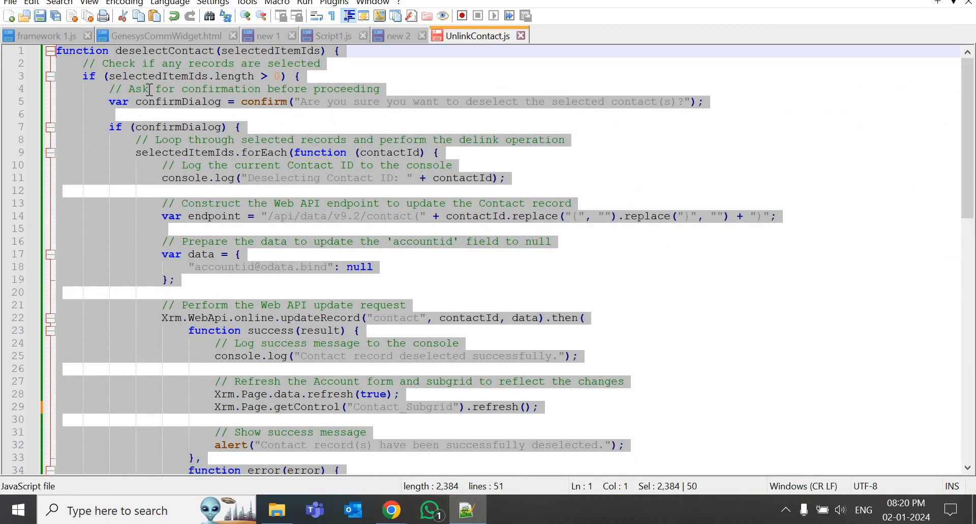
{"action": "double_click", "coordinate": [147, 52]}
{"action": "key", "text": "ctrl+c"}
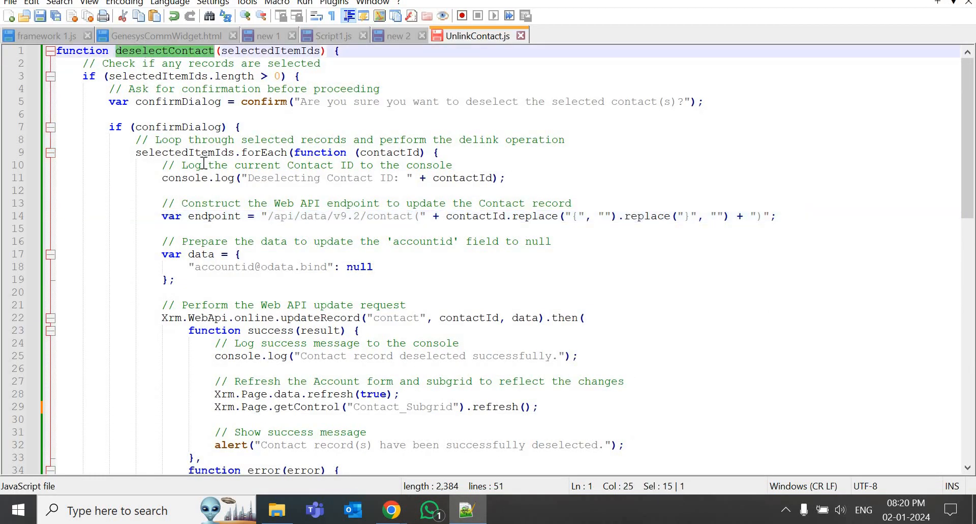
{"action": "left_click", "coordinate": [398, 514]}
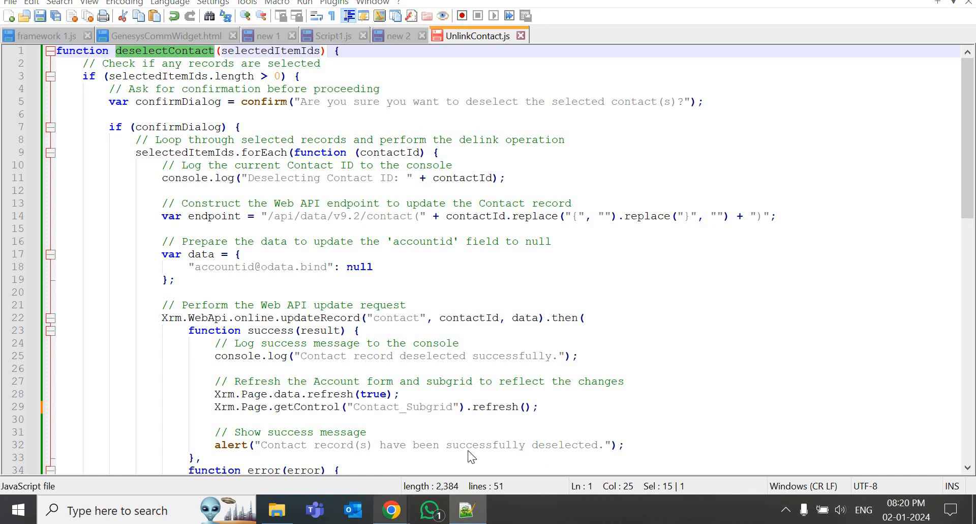
{"action": "left_click", "coordinate": [468, 450]}
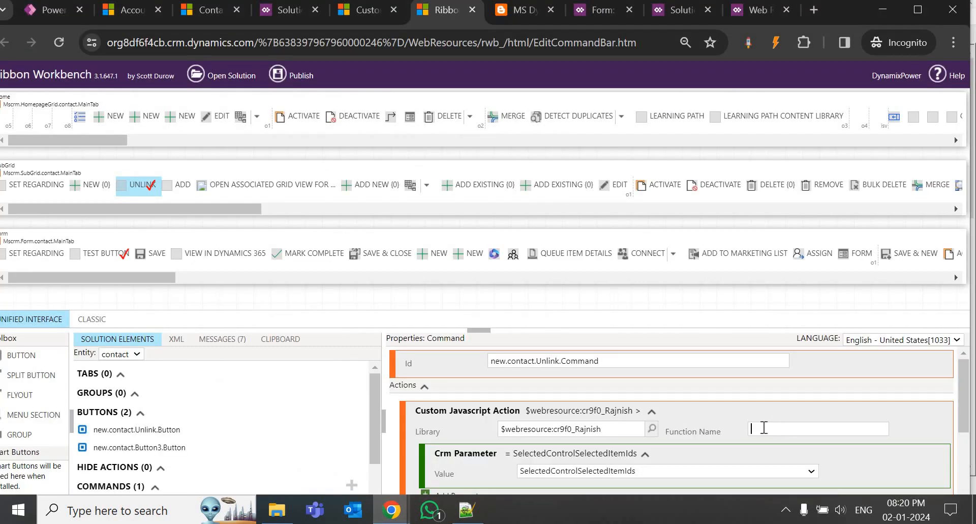
{"action": "key", "text": "ctrl+v"}
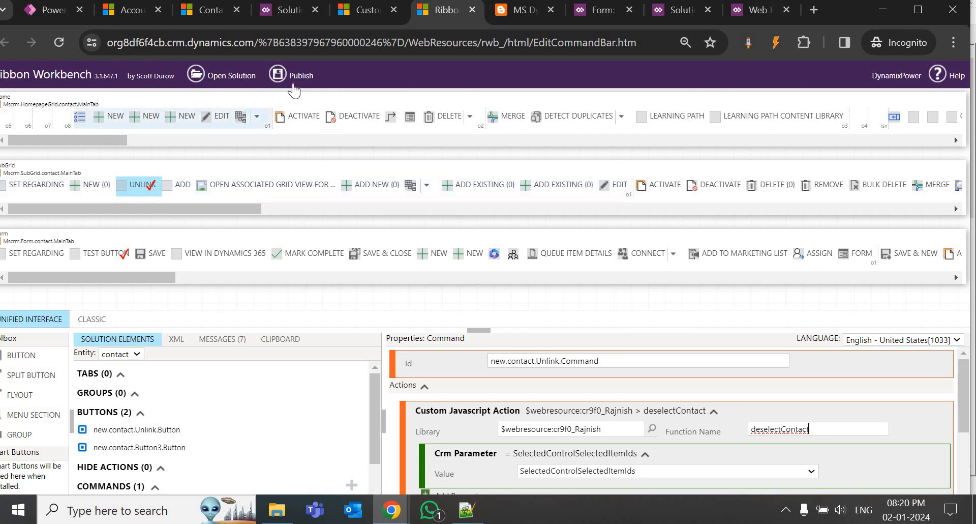
Publish the ribbon changes from Ribbon Workbench and check back on the publishing
{"action": "left_click", "coordinate": [291, 76]}
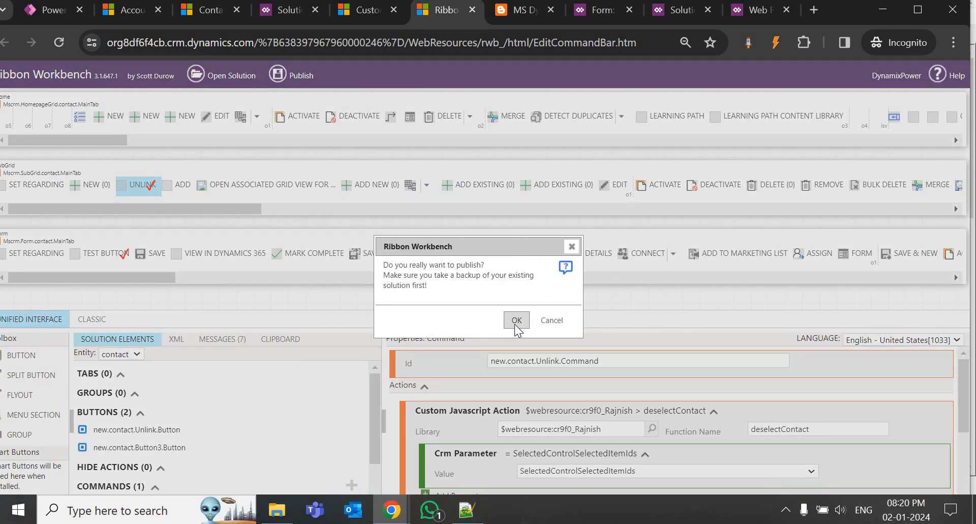
{"action": "left_click", "coordinate": [515, 325]}
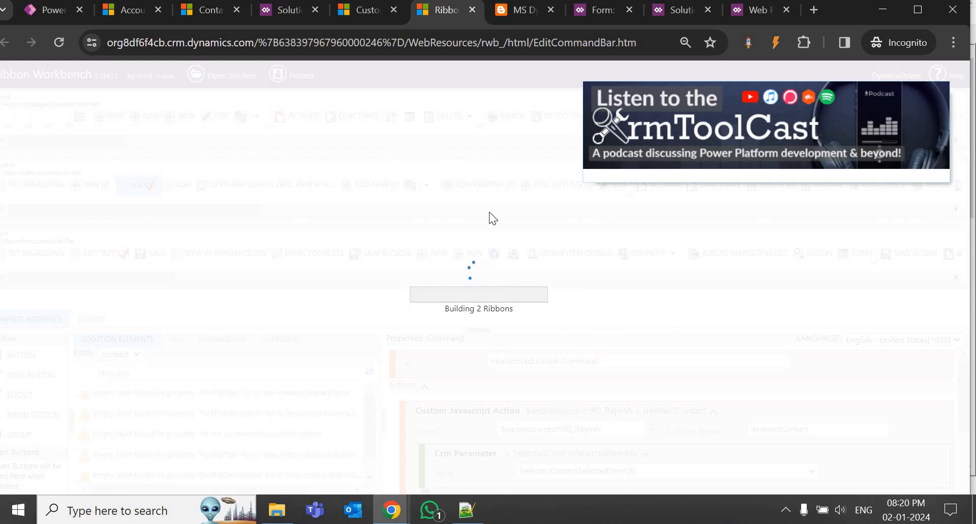
{"action": "left_click", "coordinate": [127, 9]}
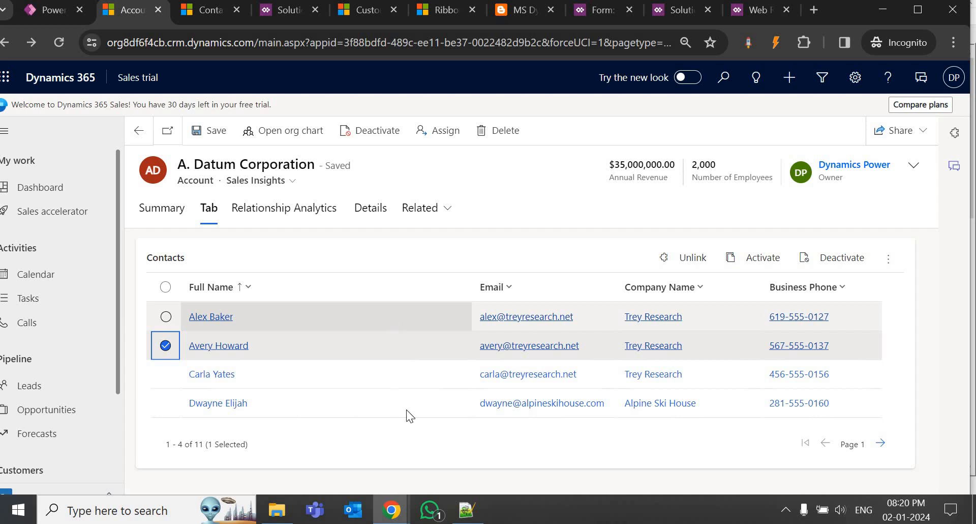
{"action": "left_click", "coordinate": [466, 510]}
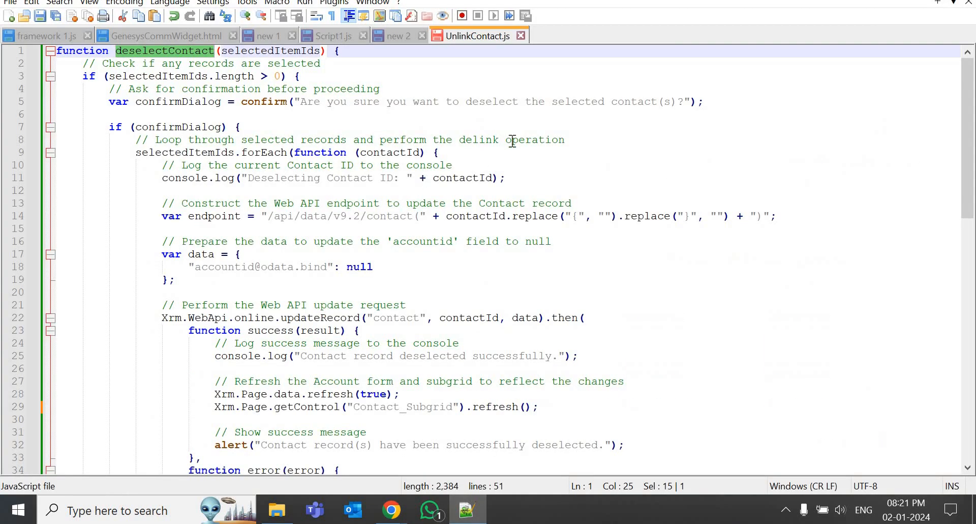
{"action": "left_click", "coordinate": [518, 136]}
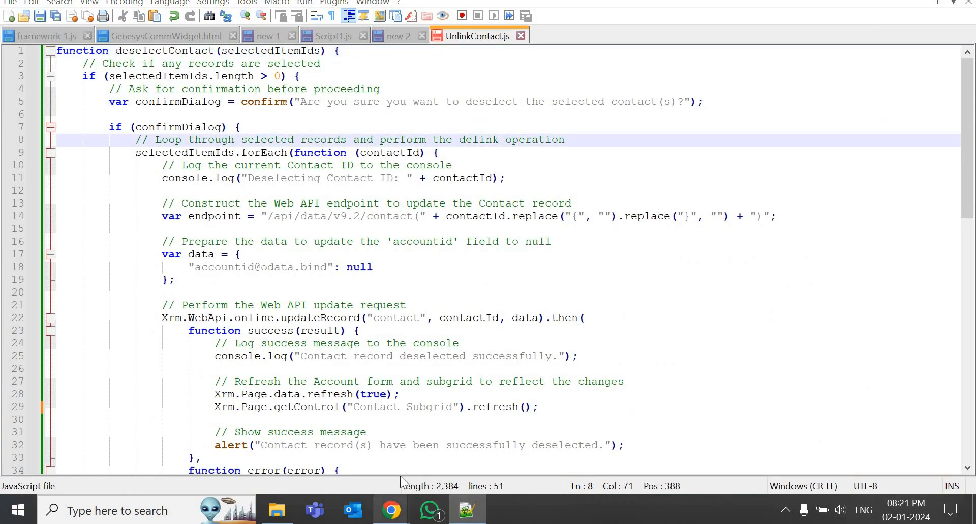
{"action": "mouse_move", "coordinate": [392, 514]}
{"action": "left_click", "coordinate": [424, 461]}
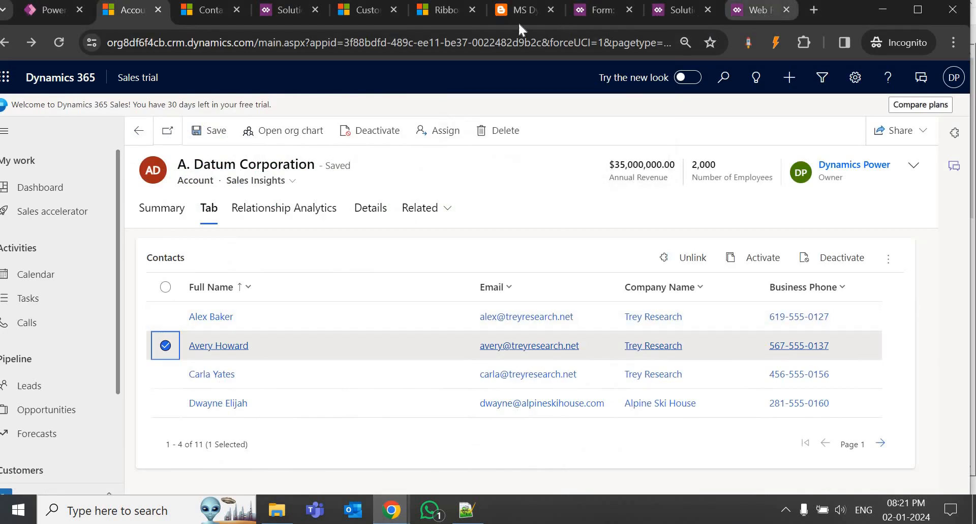
{"action": "left_click", "coordinate": [440, 10]}
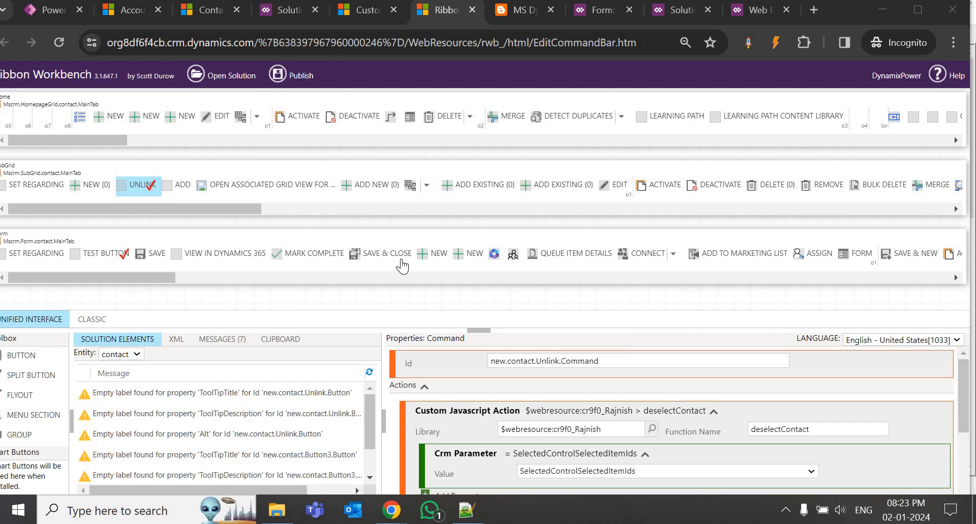
Reload the A. Datum Corporation account, select the third contact in the Contacts subgrid and run Unlink on it
{"action": "left_click", "coordinate": [132, 9]}
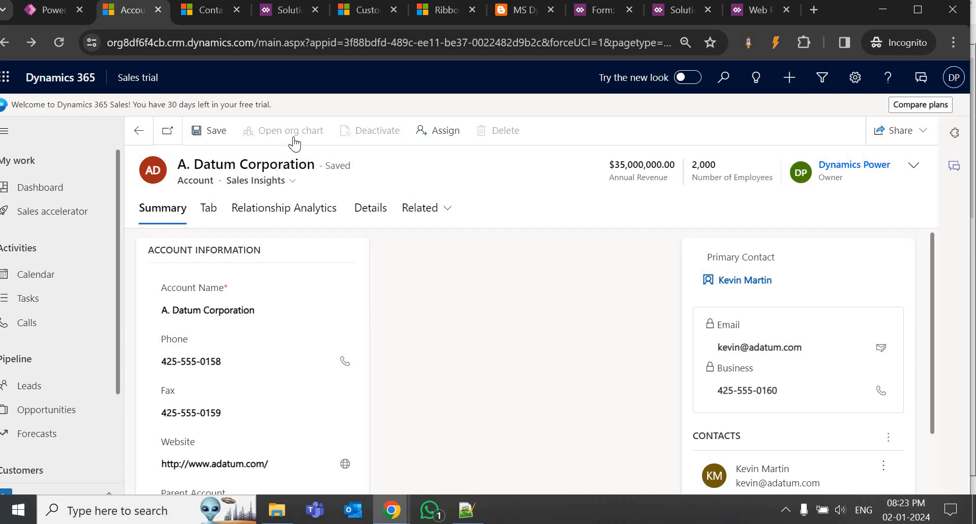
{"action": "left_click", "coordinate": [209, 210]}
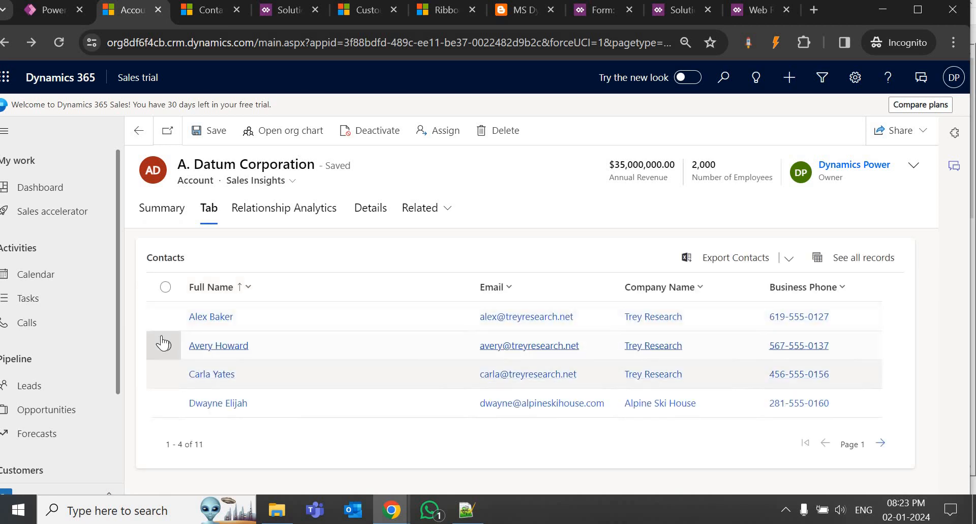
{"action": "left_click", "coordinate": [164, 377]}
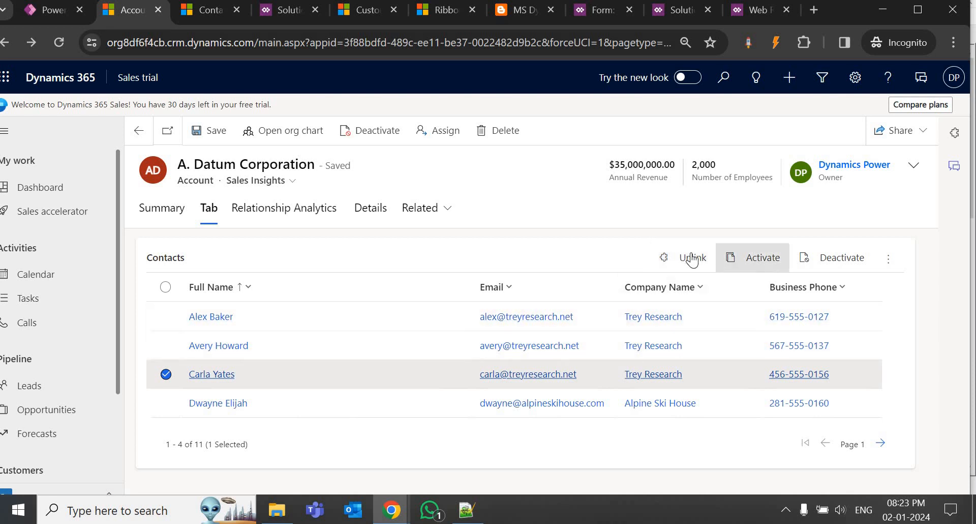
{"action": "left_click", "coordinate": [61, 39]}
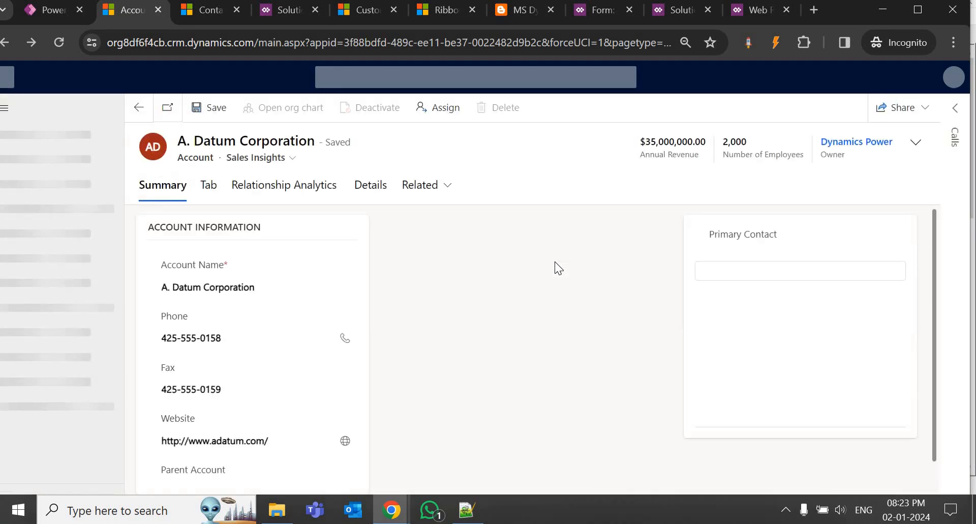
{"action": "left_click", "coordinate": [209, 186]}
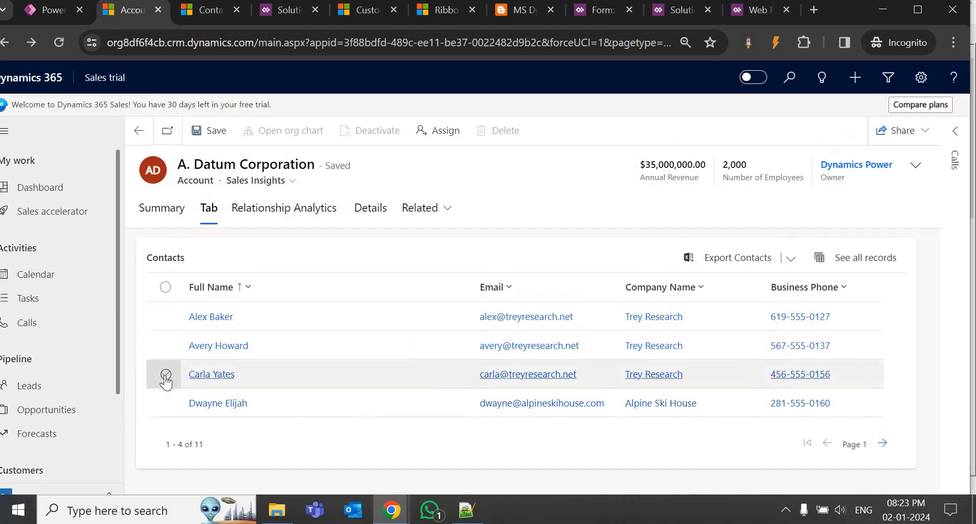
{"action": "left_click", "coordinate": [166, 376]}
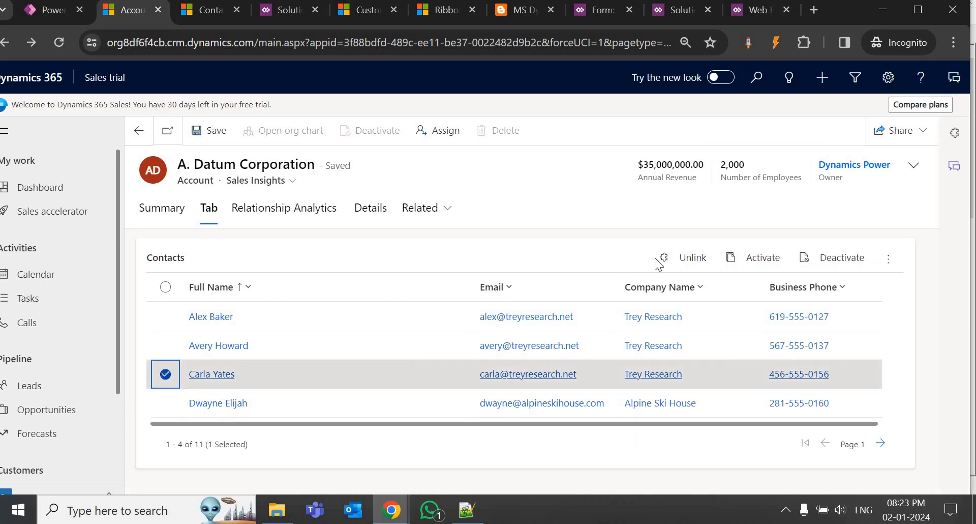
{"action": "left_click", "coordinate": [694, 259]}
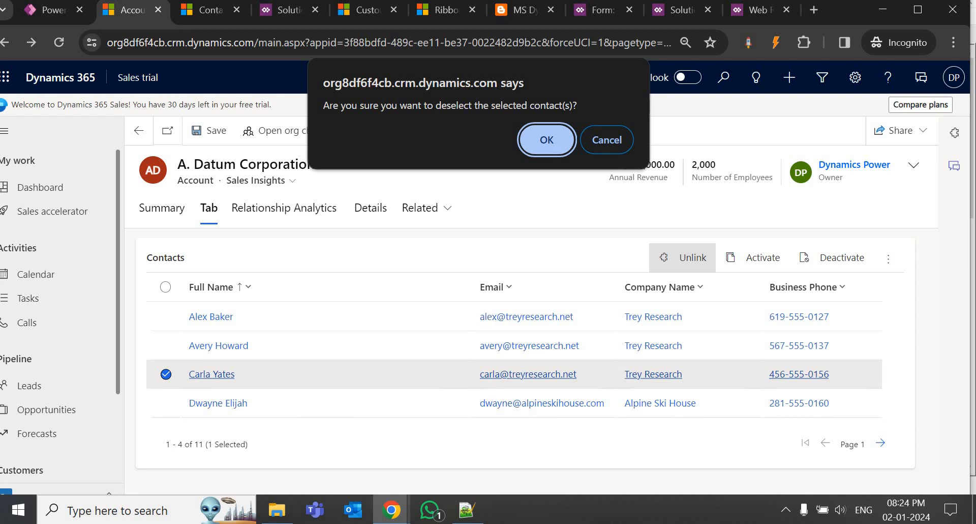
Highlight the confirmDialog line of UnlinkContact.js in Notepad++ to compare it with the confirmation dialog, and return to the account in Chrome
{"action": "left_click", "coordinate": [465, 510]}
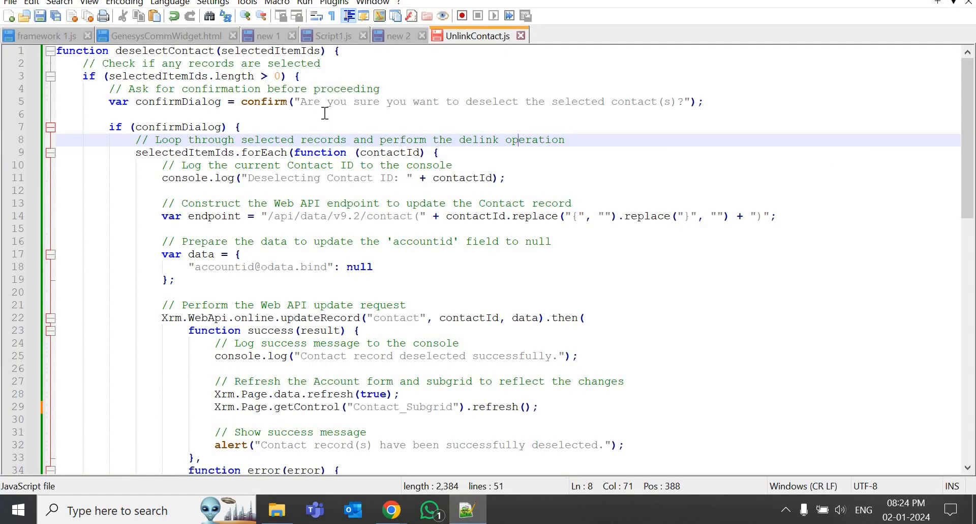
{"action": "left_click_drag", "start_coordinate": [112, 101], "coordinate": [690, 103]}
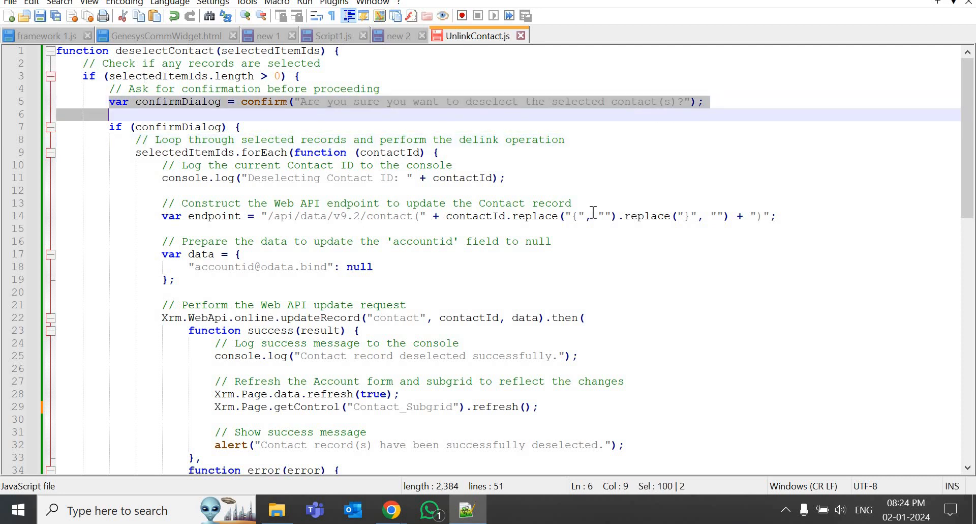
{"action": "left_click", "coordinate": [392, 509]}
{"action": "left_click", "coordinate": [495, 448]}
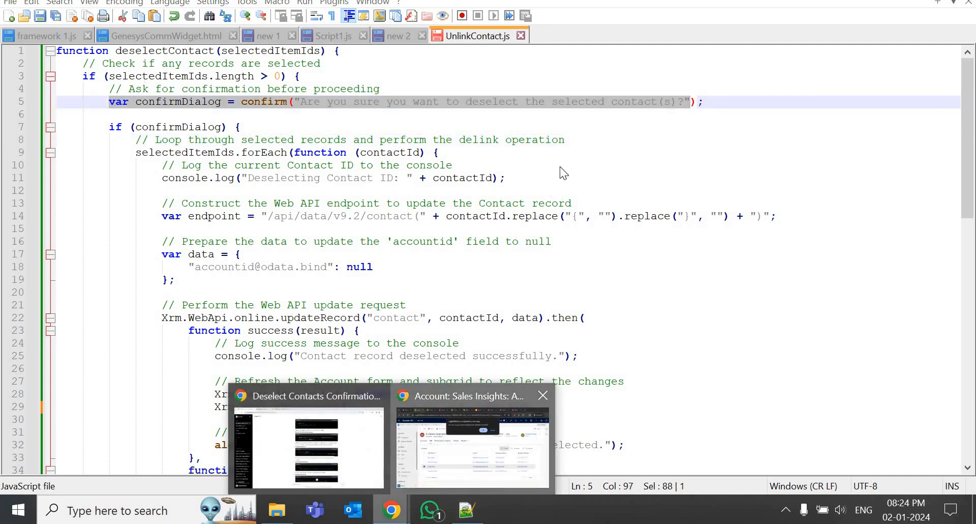
Confirm deselecting the selected contact, and reload the account to check its Contacts subgrid
{"action": "left_click", "coordinate": [547, 139]}
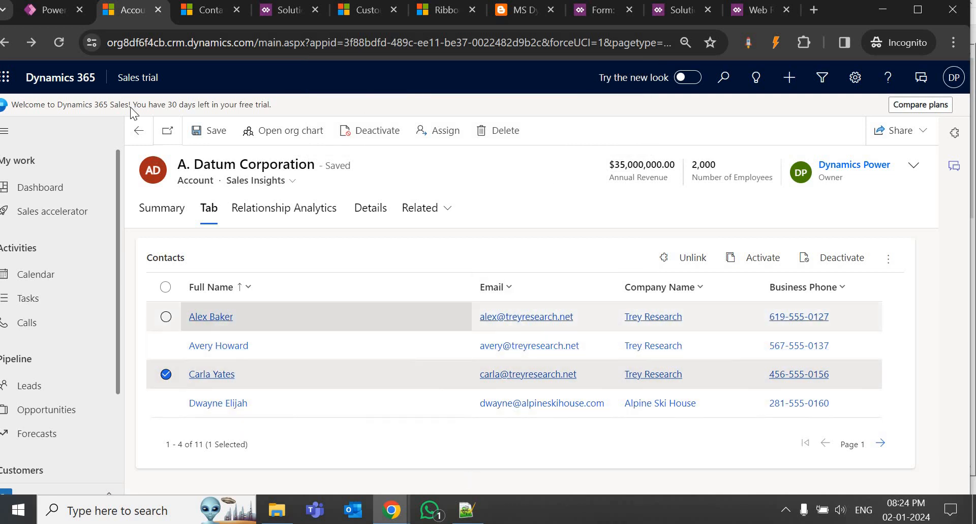
{"action": "left_click", "coordinate": [59, 42]}
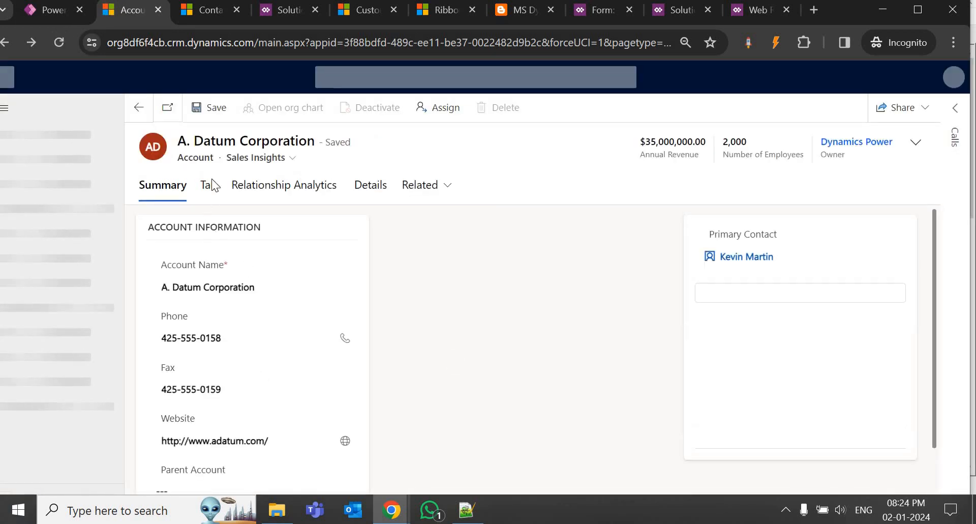
{"action": "left_click", "coordinate": [210, 184]}
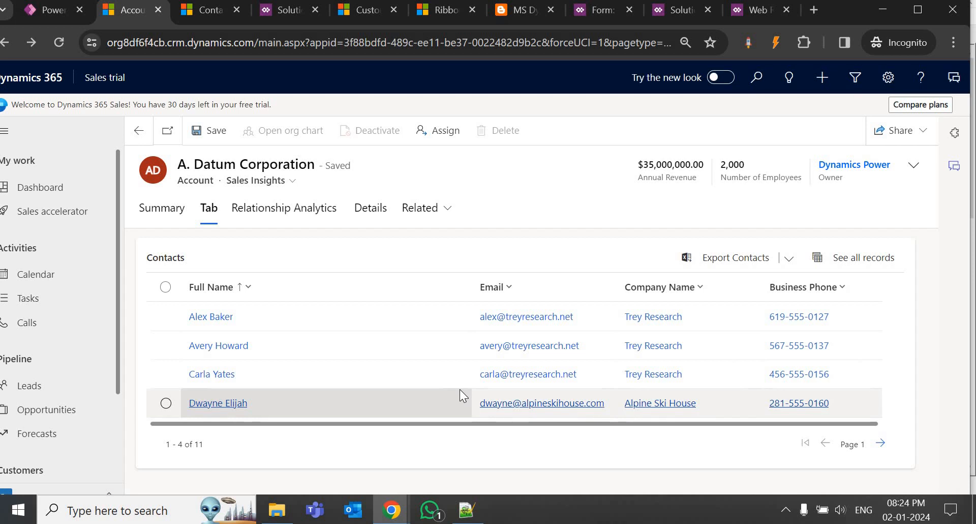
Highlight the console.log line that logs the contact ID in UnlinkContact.js in Notepad++, and return to the account in Chrome
{"action": "key", "text": "alt+Tab"}
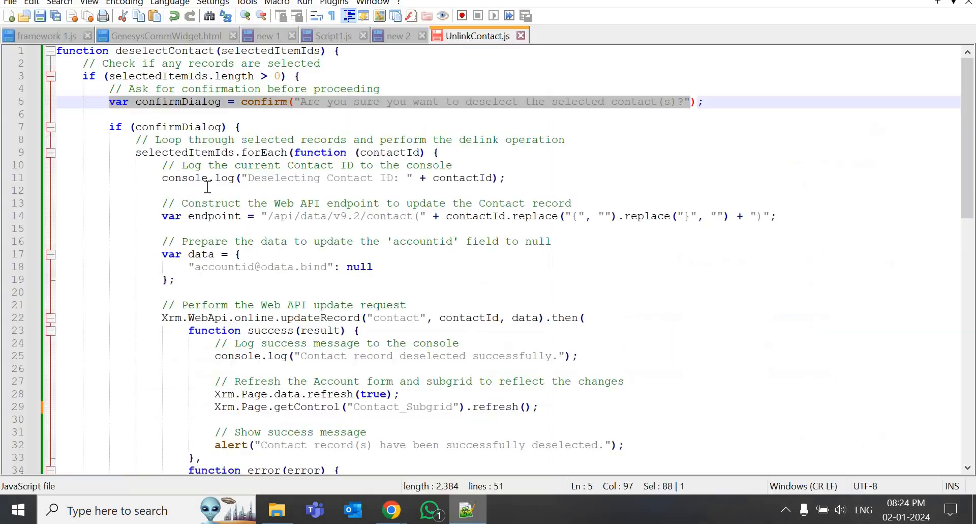
{"action": "left_click_drag", "start_coordinate": [181, 178], "coordinate": [470, 197]}
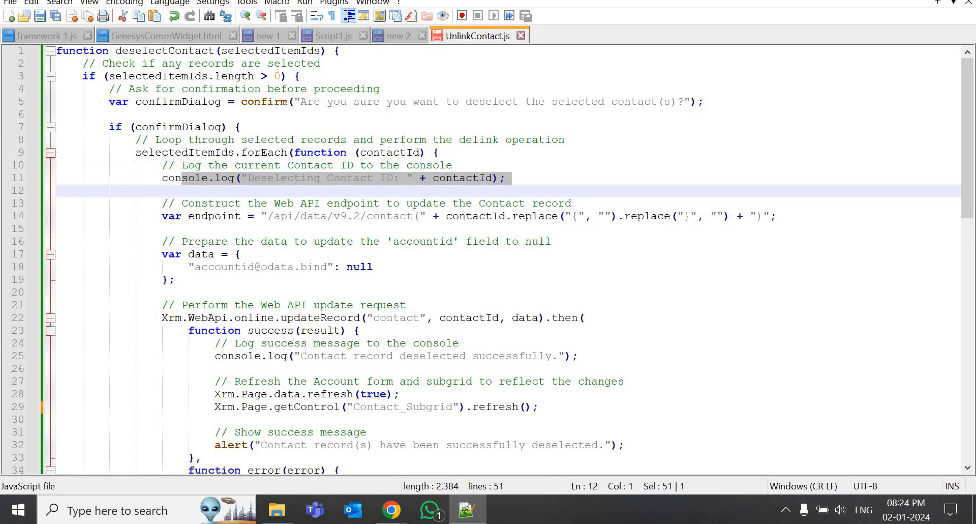
{"action": "mouse_move", "coordinate": [391, 510]}
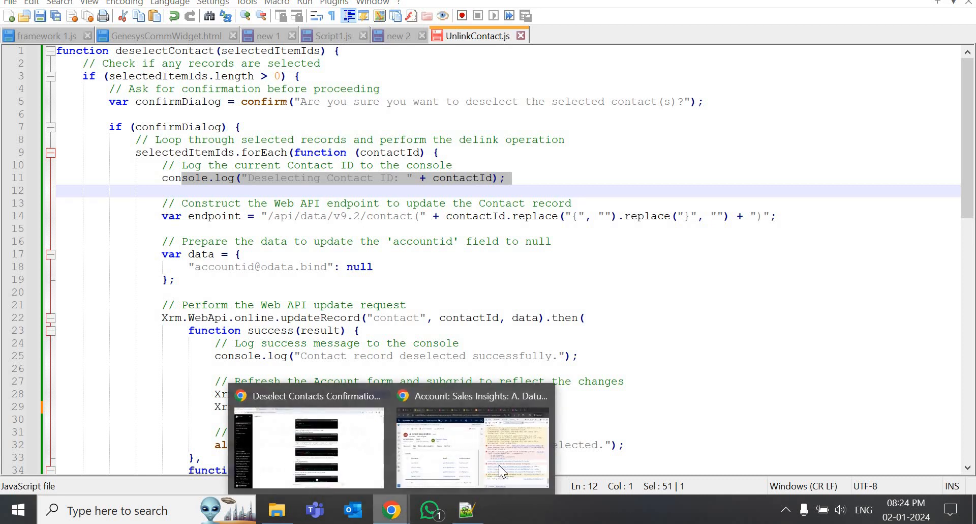
{"action": "left_click", "coordinate": [499, 464]}
Hide the console messages coming from 10bf77eeb8d0b8cf8618.js and fluentui_react.js
{"action": "right_click", "coordinate": [678, 217]}
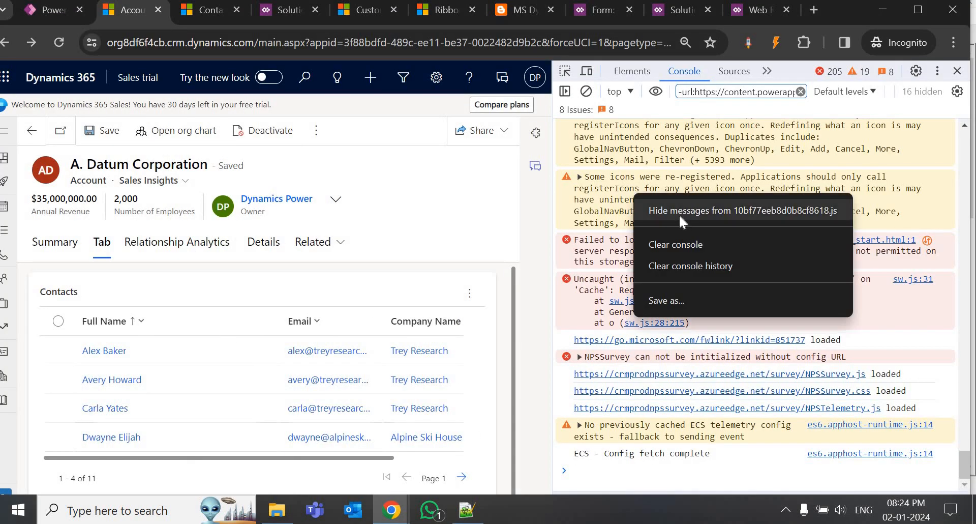
{"action": "left_click", "coordinate": [676, 215]}
{"action": "right_click", "coordinate": [703, 245]}
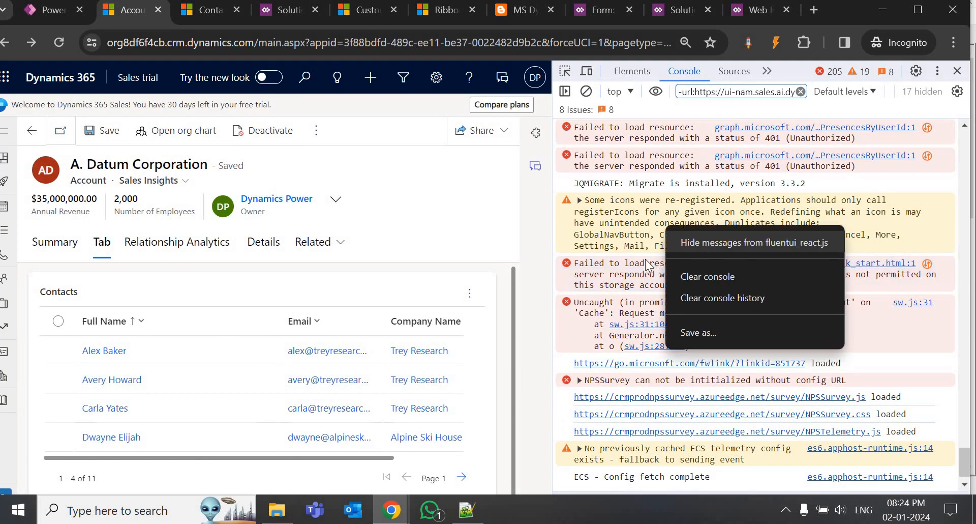
{"action": "left_click", "coordinate": [703, 243]}
{"action": "right_click", "coordinate": [632, 249]}
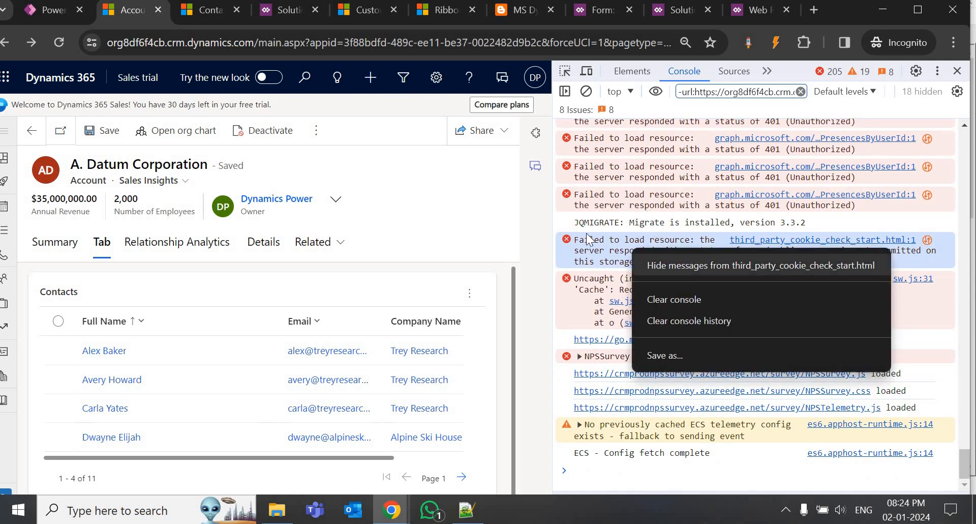
{"action": "left_click", "coordinate": [129, 395]}
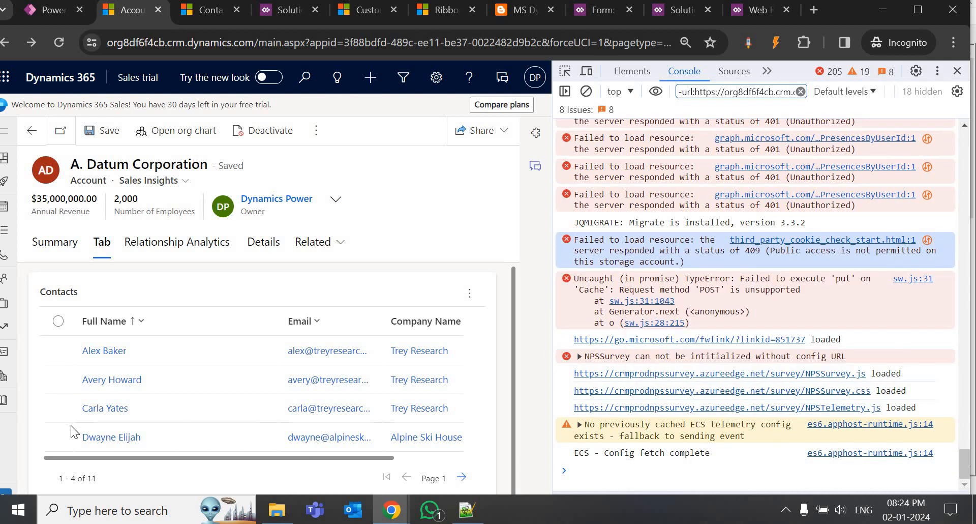
Select the fourth contact in the Contacts subgrid, run Unlink on it and confirm the deselection
{"action": "left_click", "coordinate": [58, 438]}
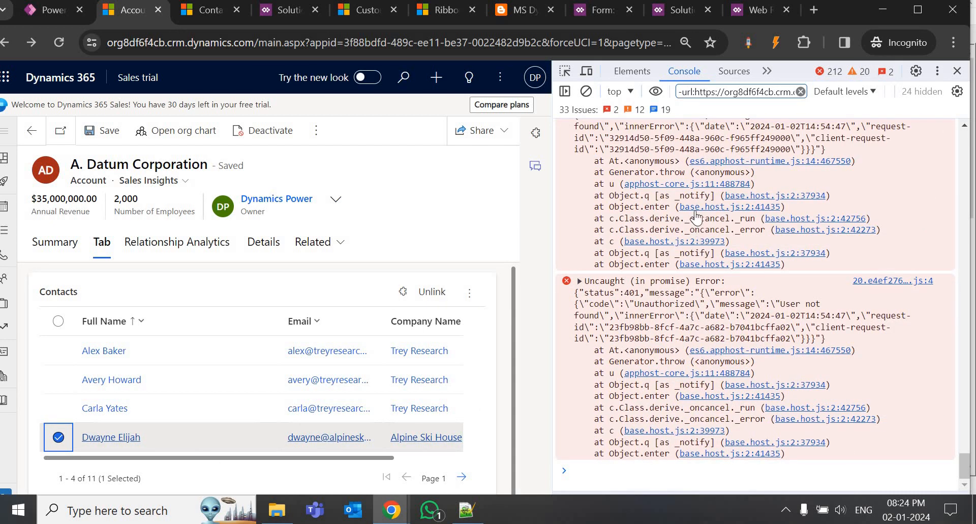
{"action": "left_click", "coordinate": [426, 299]}
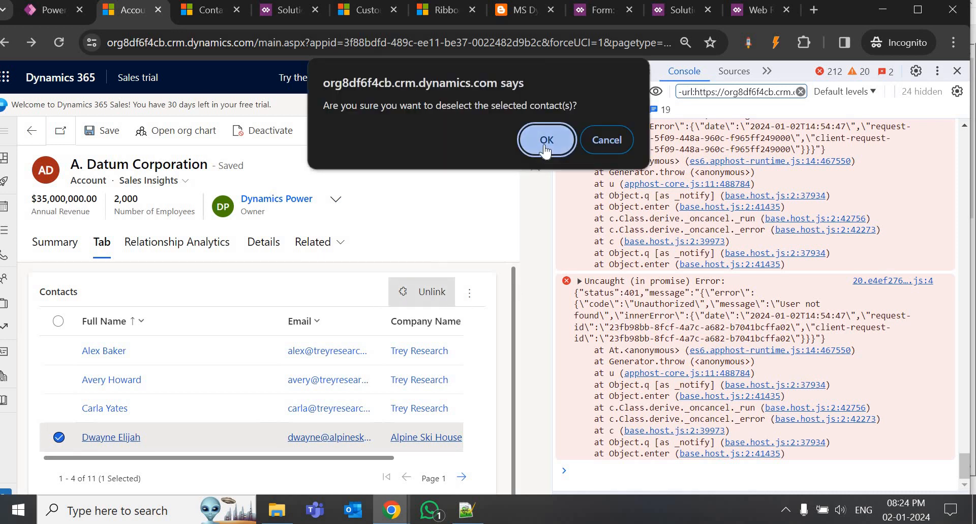
{"action": "left_click", "coordinate": [544, 143]}
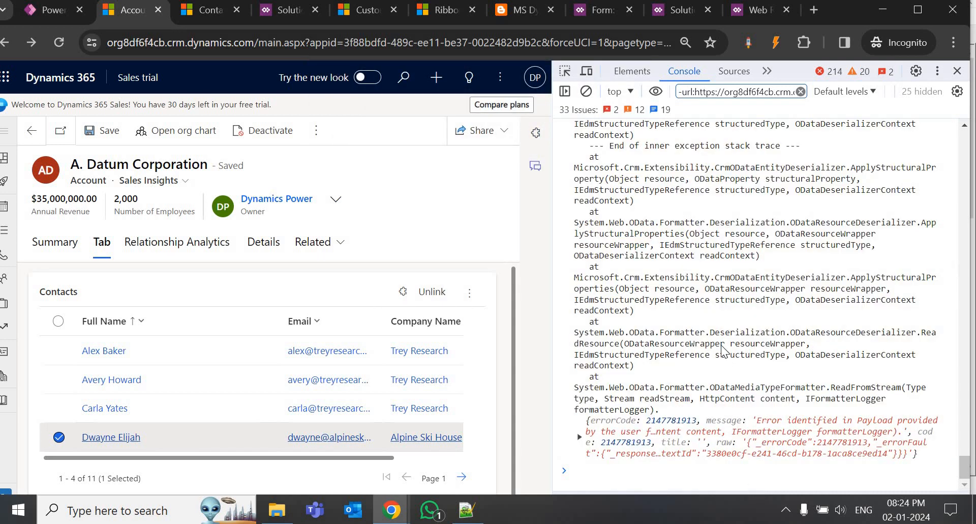
Look through the new console messages, and highlight the "Deselecting Contact ID" text of the console.log line in UnlinkContact.js in Notepad++
{"action": "scroll", "coordinate": [721, 345], "scroll_direction": "up", "scroll_amount": 10}
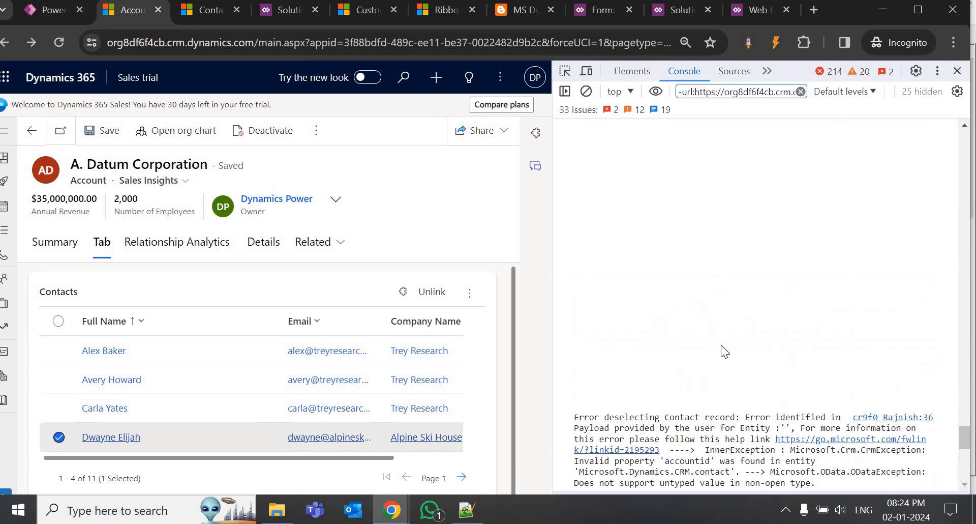
{"action": "scroll", "coordinate": [721, 344], "scroll_direction": "up", "scroll_amount": 5}
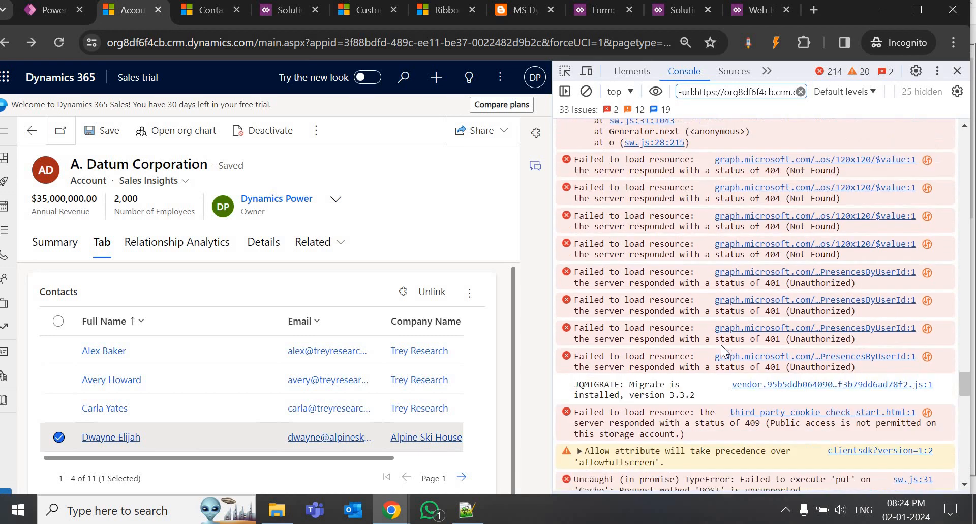
{"action": "scroll", "coordinate": [720, 345], "scroll_direction": "down", "scroll_amount": 5}
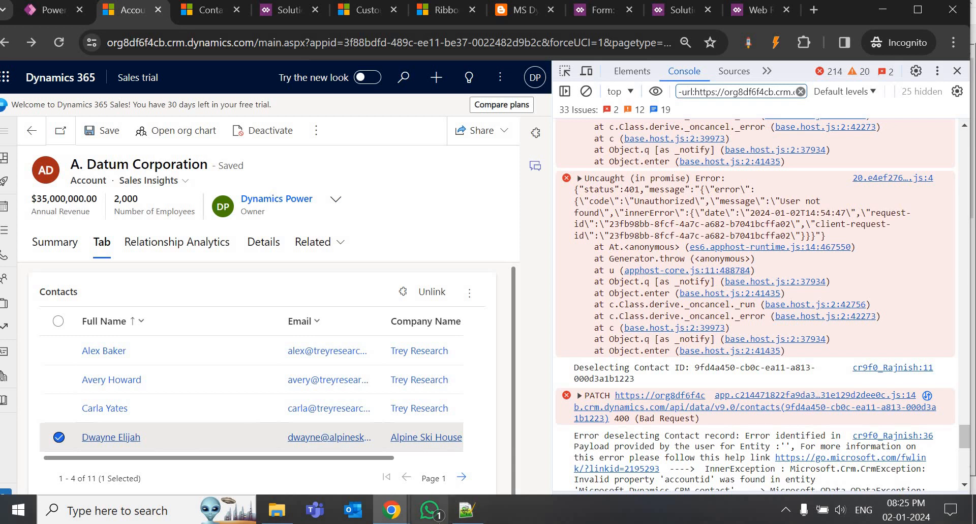
{"action": "left_click", "coordinate": [467, 510]}
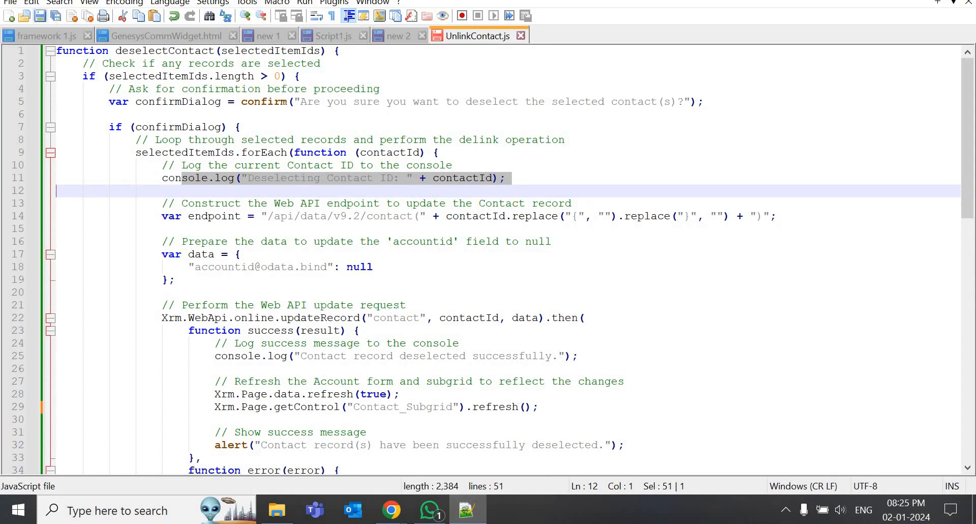
{"action": "left_click", "coordinate": [248, 203]}
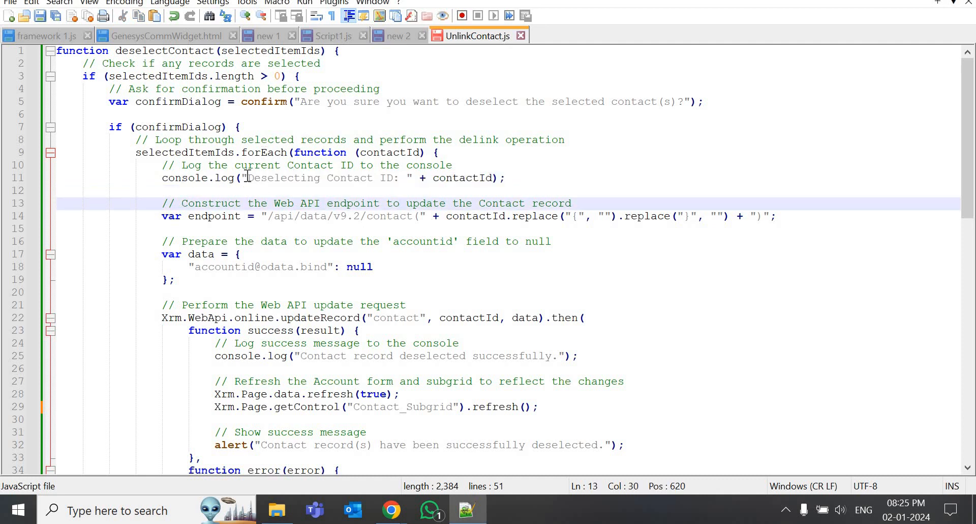
{"action": "left_click_drag", "start_coordinate": [248, 179], "coordinate": [392, 183]}
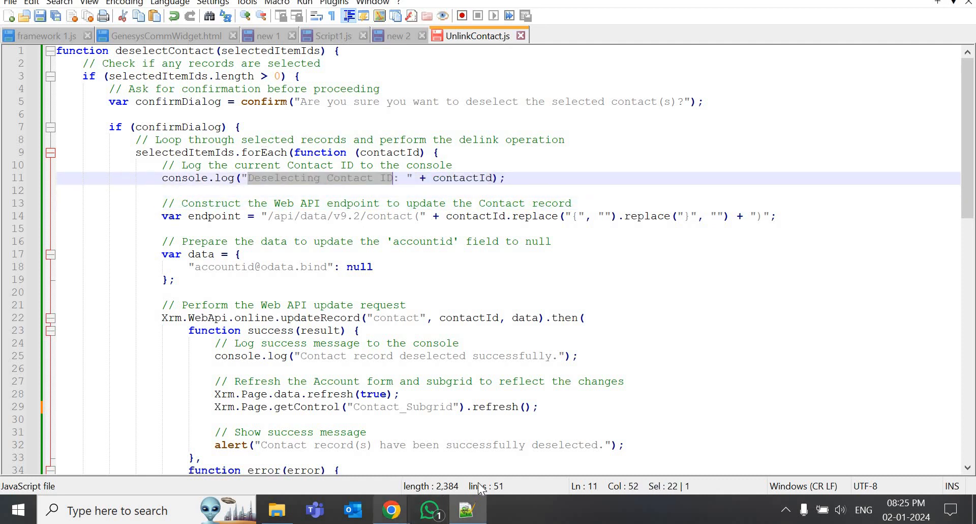
Return to the account in Chrome and highlight the logged "Deselecting Contact ID" entry in the console
{"action": "mouse_move", "coordinate": [401, 516]}
{"action": "left_click", "coordinate": [473, 447]}
{"action": "scroll", "coordinate": [704, 289], "scroll_direction": "down", "scroll_amount": 3}
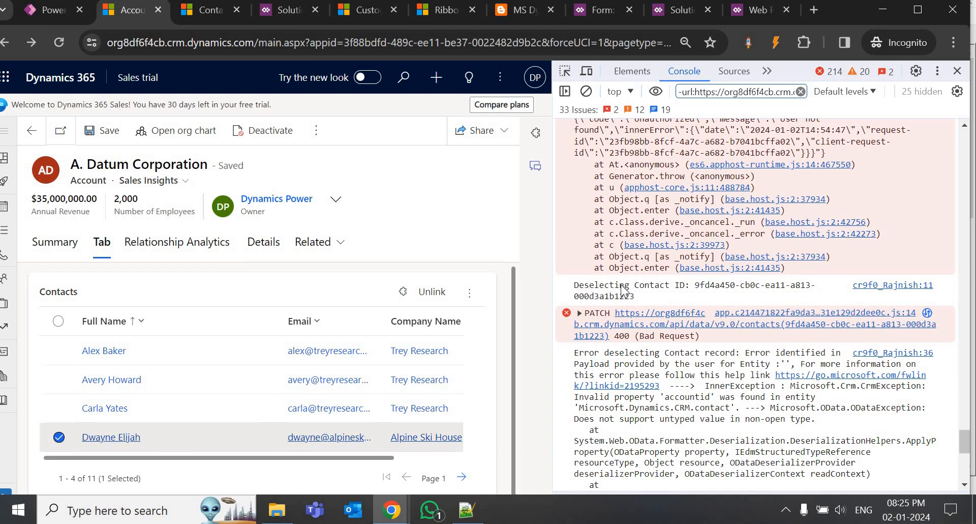
{"action": "left_click_drag", "start_coordinate": [574, 285], "coordinate": [630, 299]}
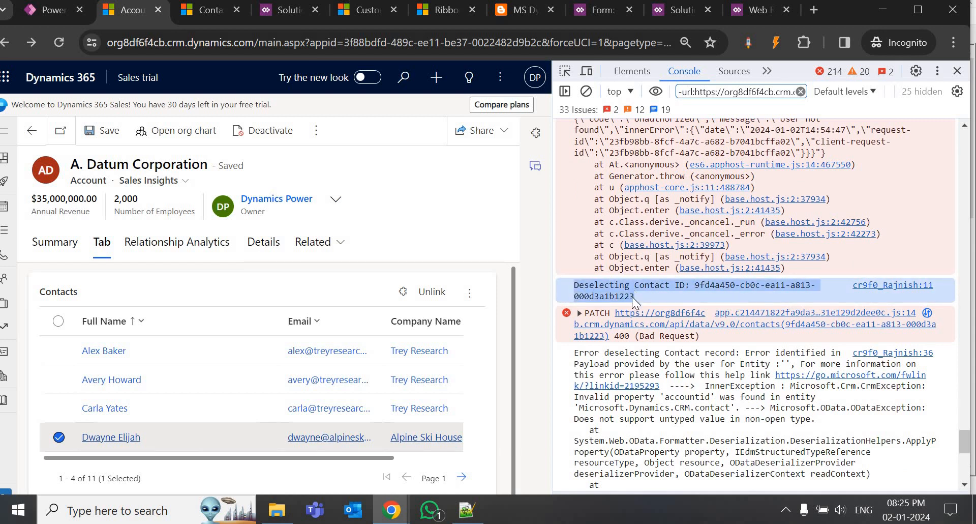
{"action": "left_click", "coordinate": [632, 297]}
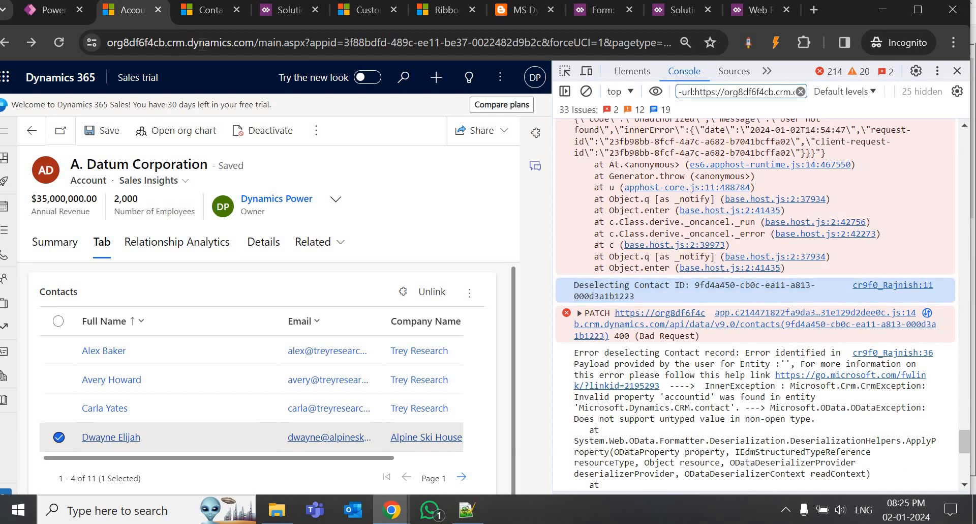
Open the fourth contact in a new tab, close the old contact tab, and compare the record ID in the address with the account console's logged ID
{"action": "left_click", "coordinate": [121, 438]}
{"action": "left_click", "coordinate": [288, 10]}
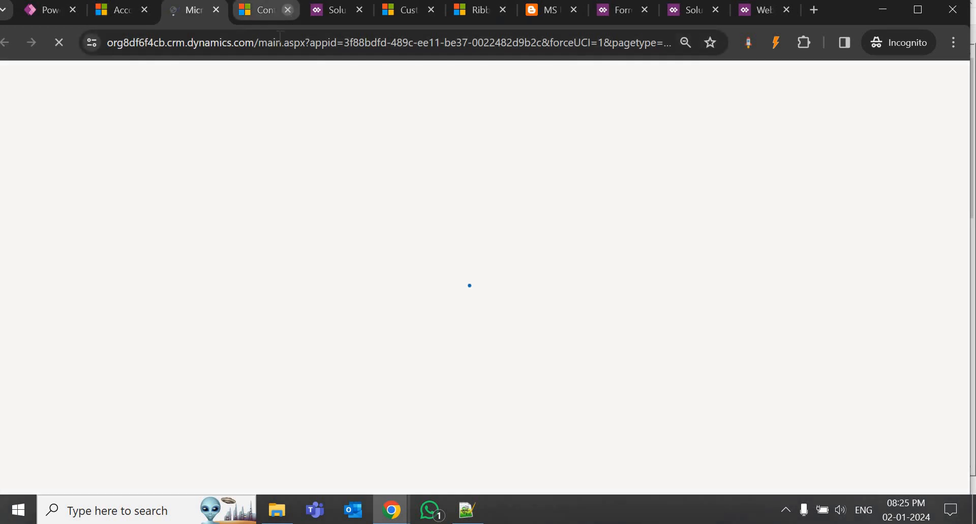
{"action": "left_click", "coordinate": [640, 42]}
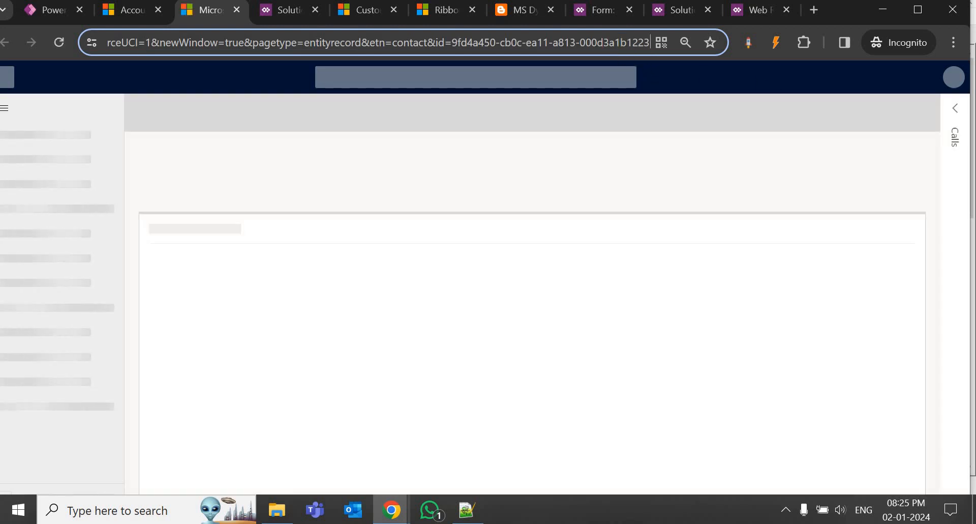
{"action": "left_click_drag", "start_coordinate": [614, 43], "coordinate": [650, 43]}
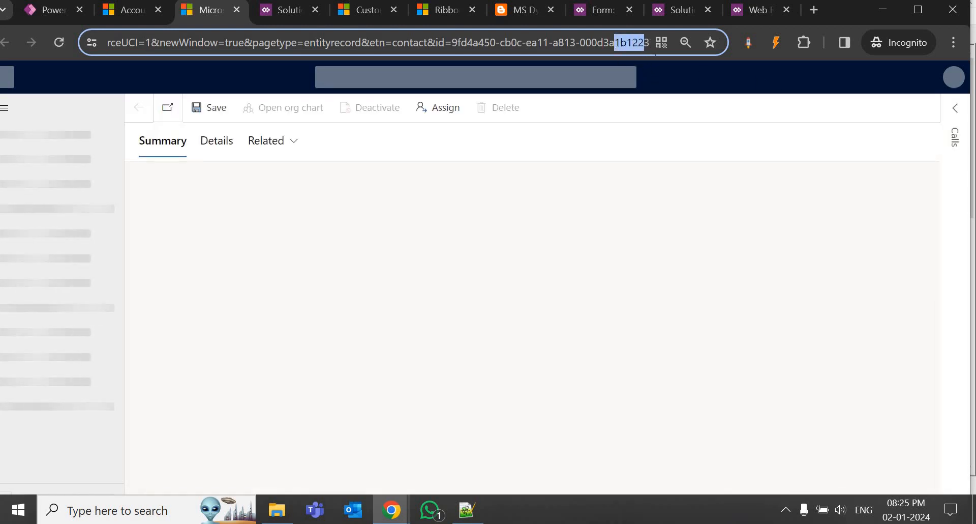
{"action": "left_click", "coordinate": [133, 10]}
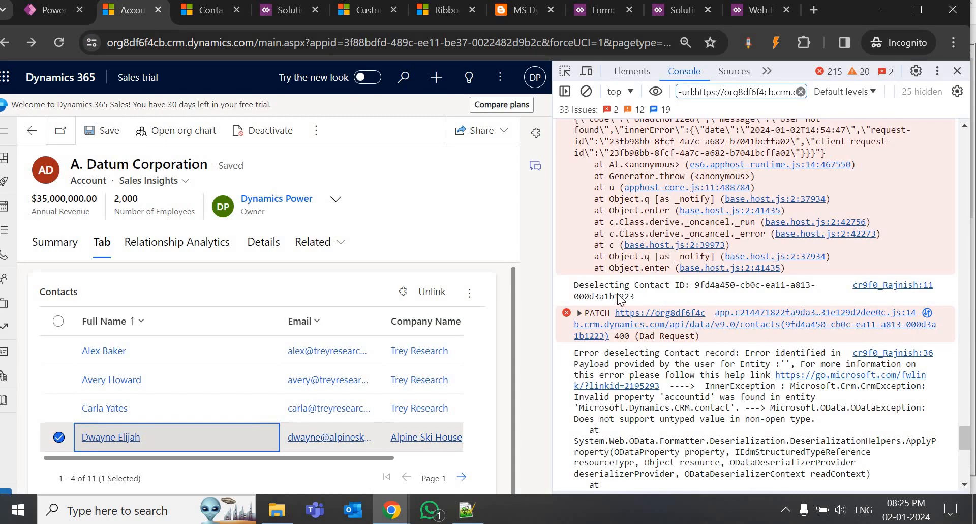
{"action": "left_click_drag", "start_coordinate": [636, 295], "coordinate": [609, 293]}
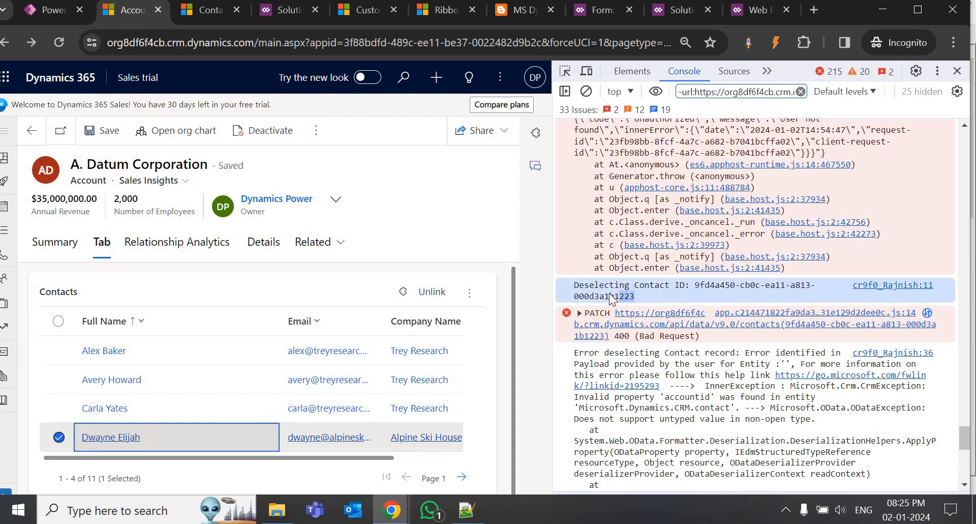
{"action": "left_click", "coordinate": [643, 295]}
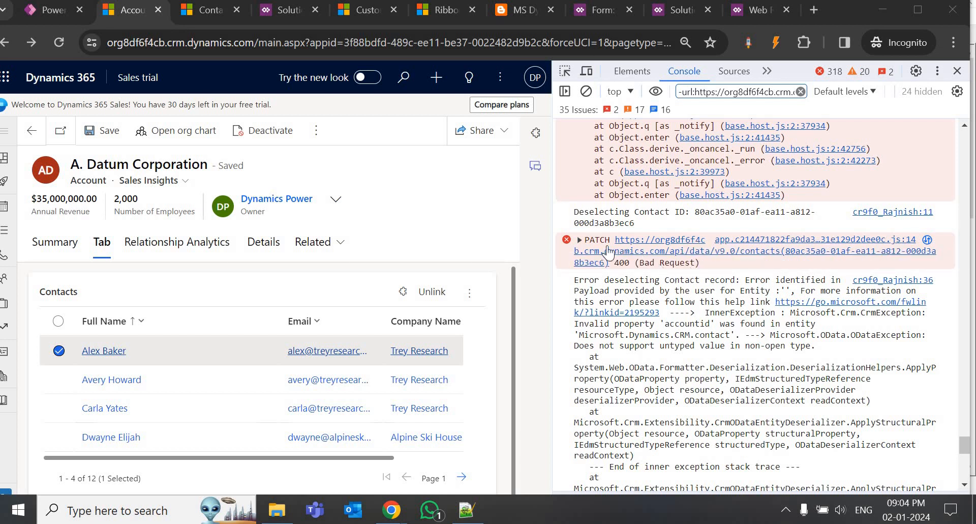
Highlight the Web API endpoint definition and its contact entity name on line 14 of UnlinkContact.js in Notepad++
{"action": "left_click", "coordinate": [466, 509]}
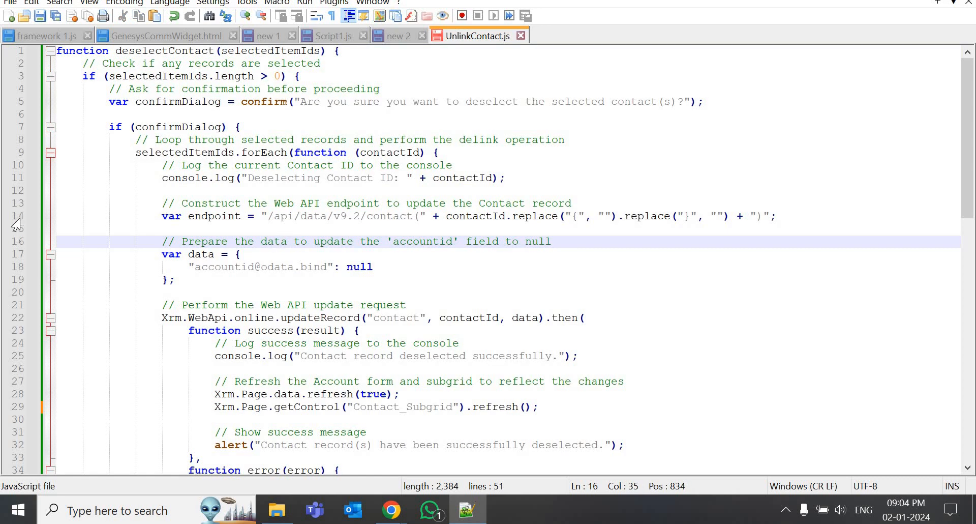
{"action": "left_click", "coordinate": [15, 223]}
{"action": "left_click", "coordinate": [175, 228]}
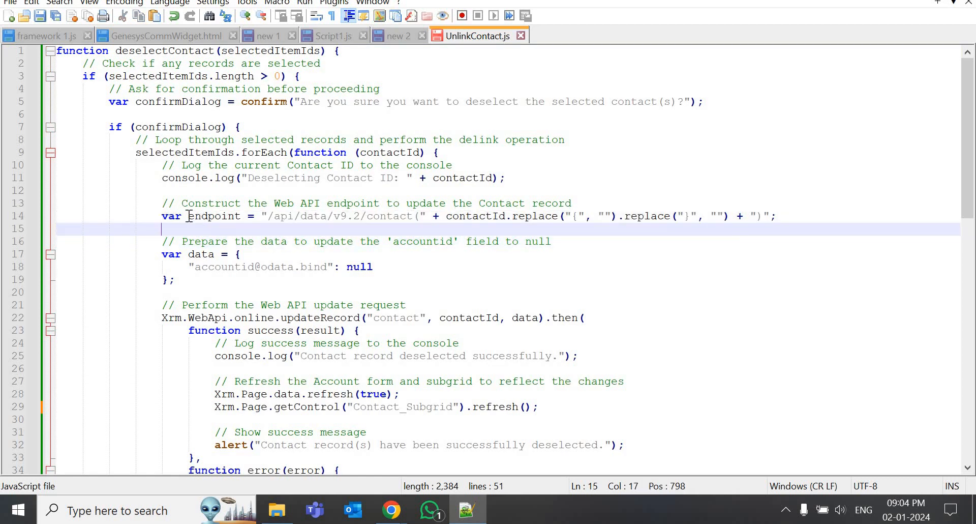
{"action": "left_click_drag", "start_coordinate": [189, 217], "coordinate": [793, 217]}
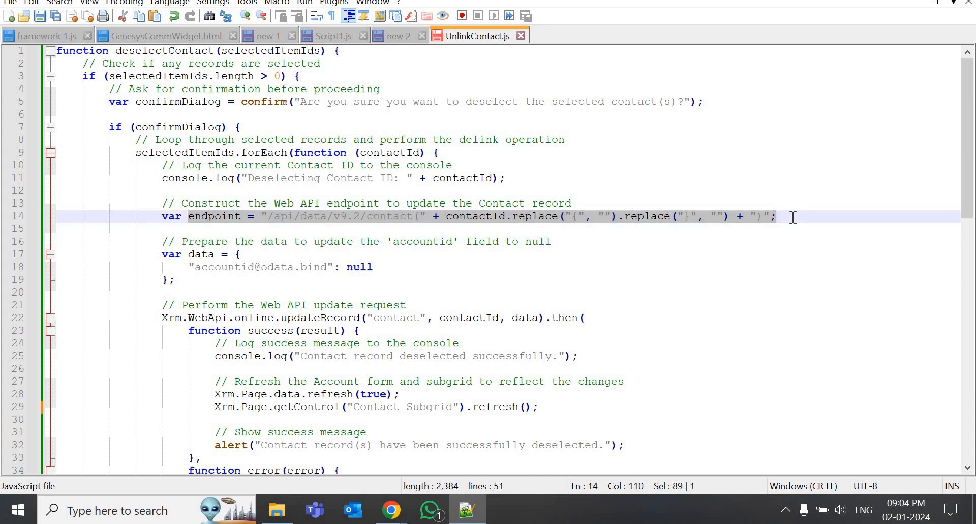
{"action": "left_click", "coordinate": [784, 215]}
{"action": "key", "text": "Down"}
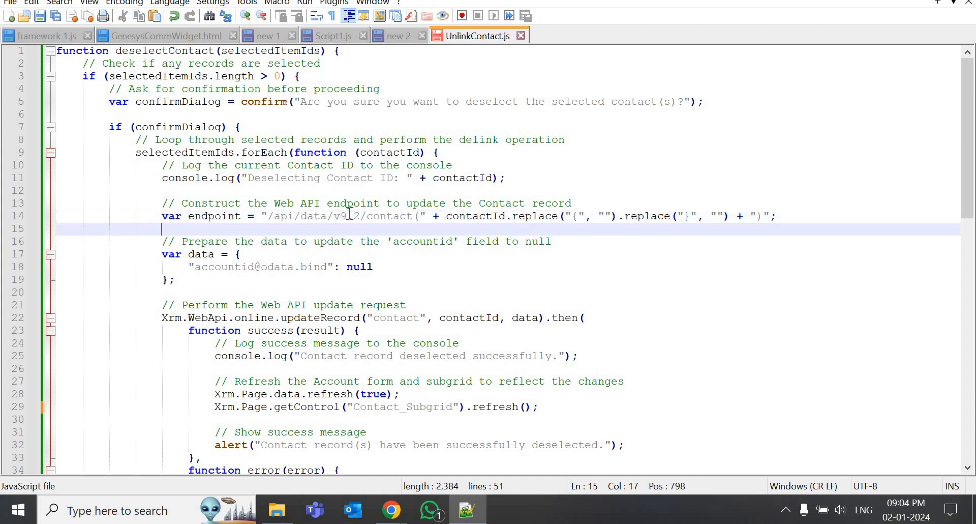
{"action": "double_click", "coordinate": [396, 211]}
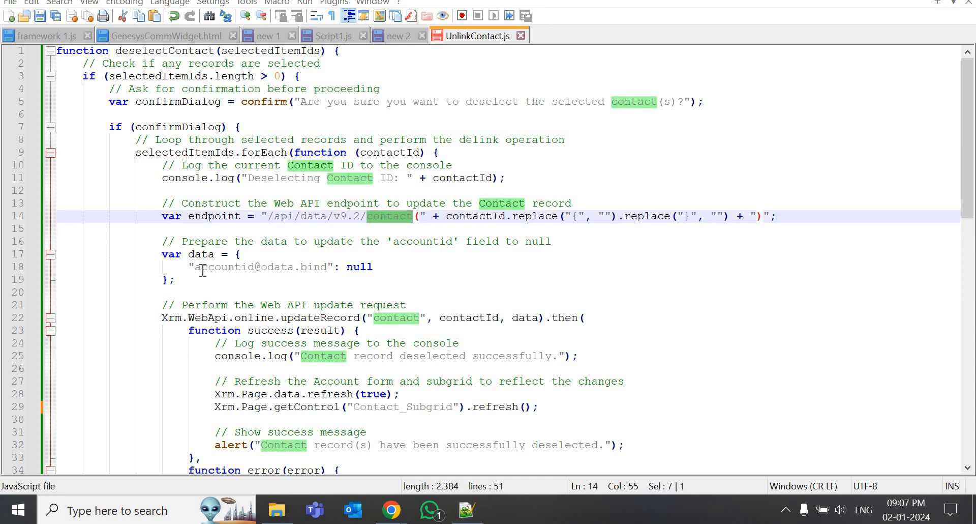
{"action": "left_click_drag", "start_coordinate": [203, 270], "coordinate": [309, 279]}
{"action": "mouse_move", "coordinate": [392, 508]}
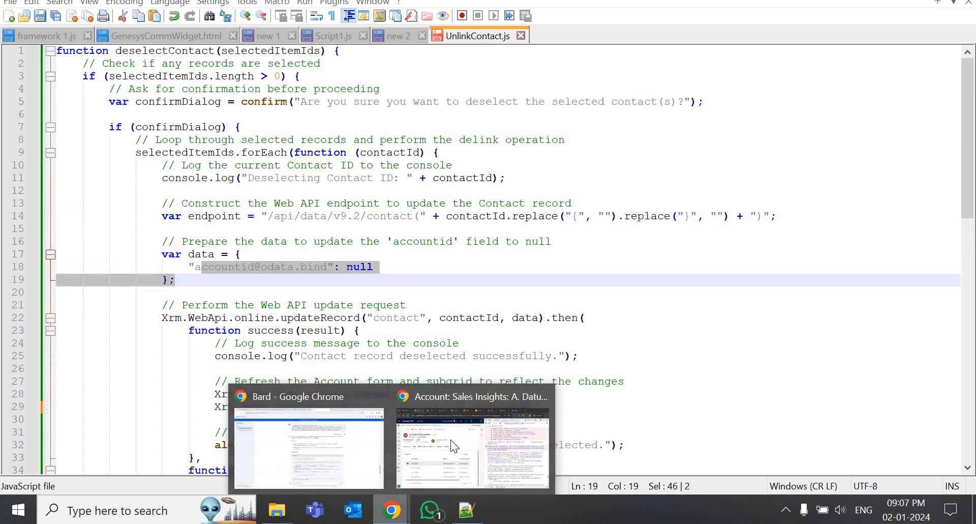
{"action": "left_click", "coordinate": [454, 446]}
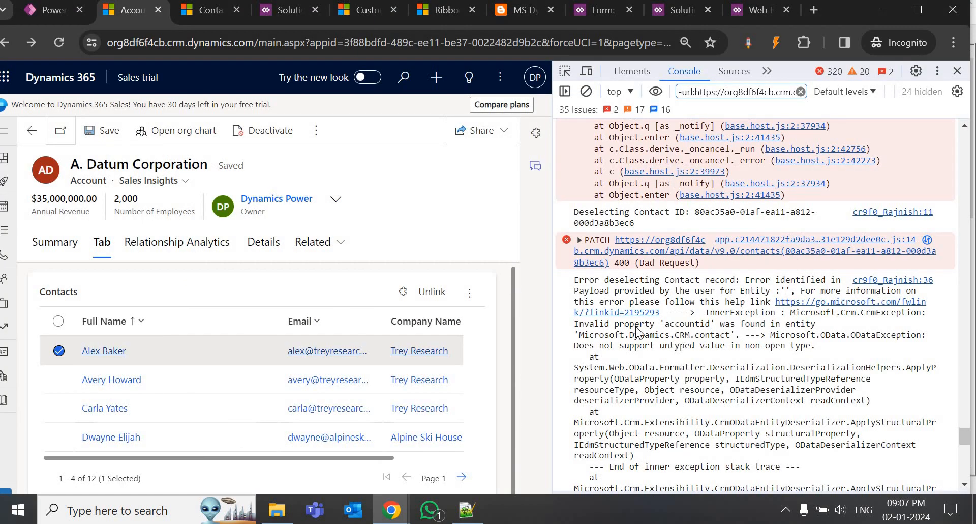
{"action": "left_click", "coordinate": [698, 329]}
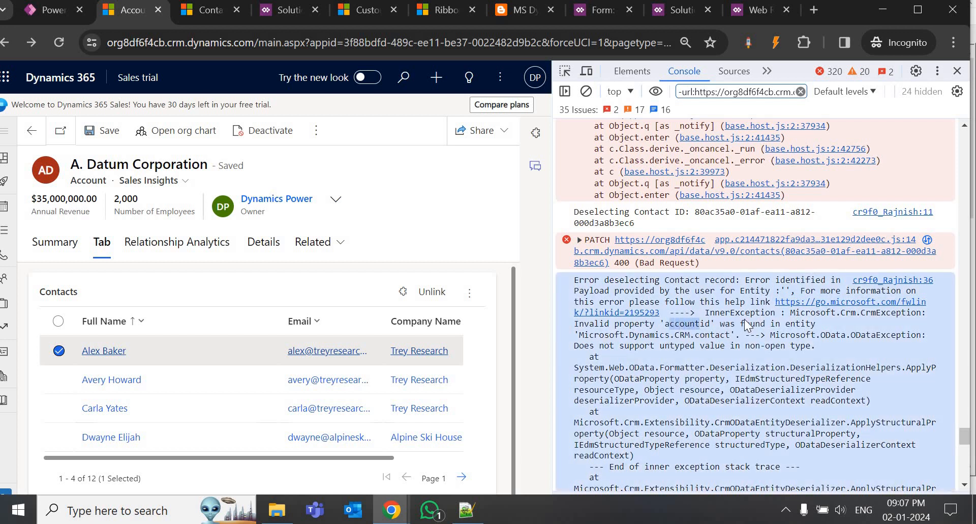
{"action": "left_click_drag", "start_coordinate": [747, 325], "coordinate": [815, 324]}
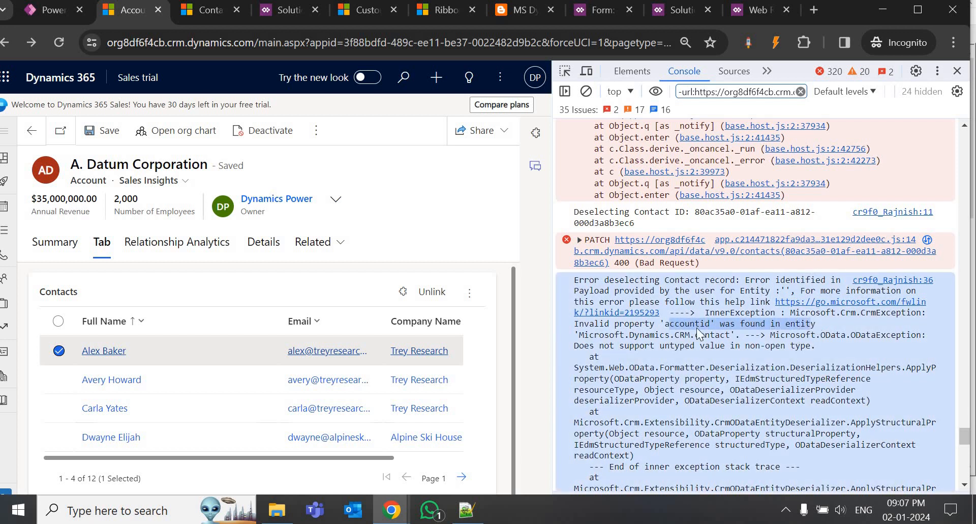
{"action": "left_click", "coordinate": [665, 337]}
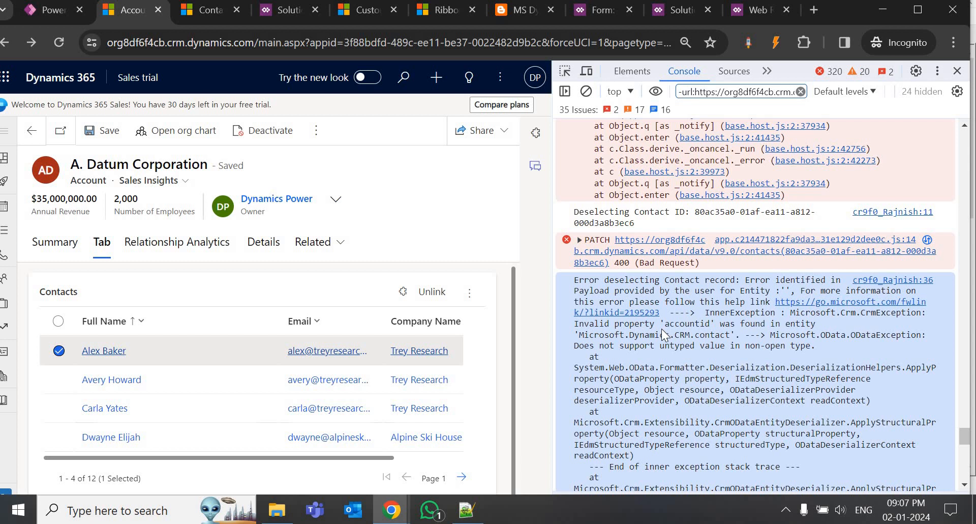
Highlight 'accountid' in the console error, switch the account form to its Summary, and close the developer tools
{"action": "double_click", "coordinate": [711, 322]}
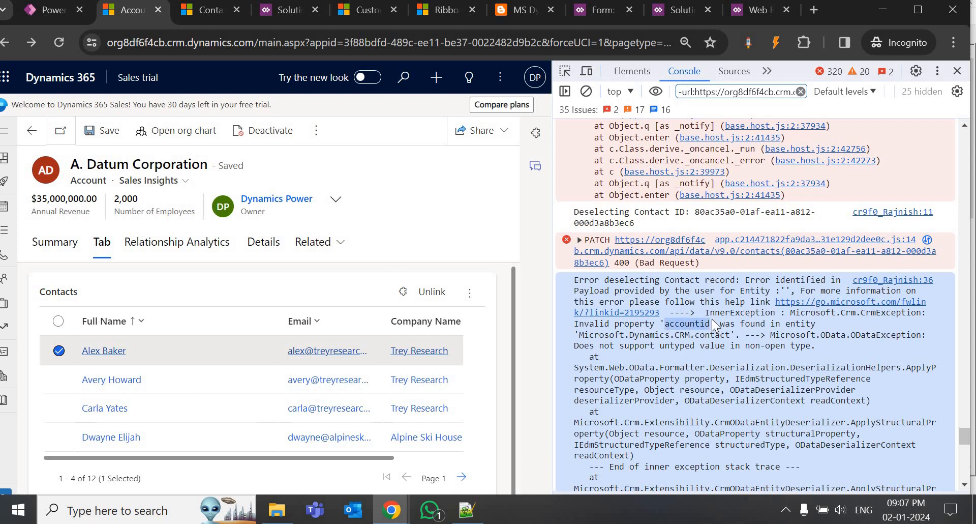
{"action": "left_click", "coordinate": [56, 244]}
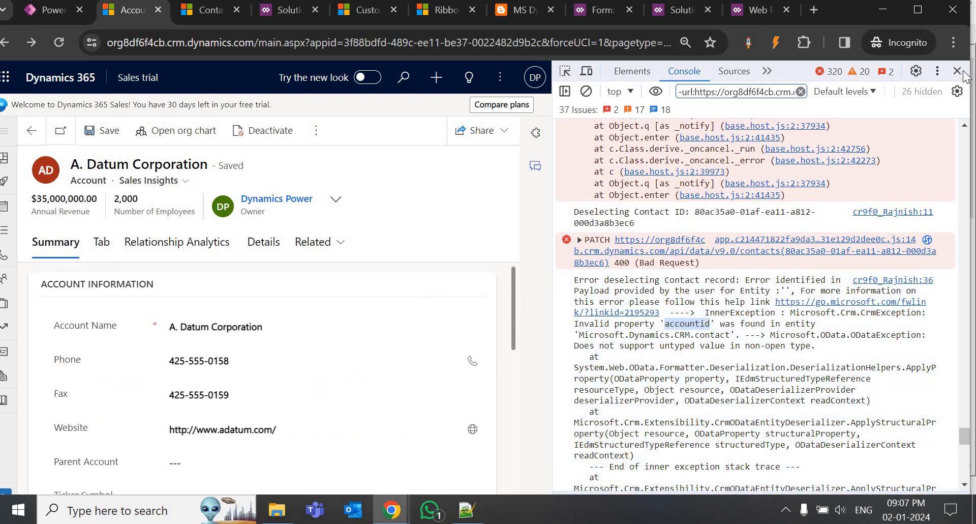
{"action": "left_click", "coordinate": [957, 71]}
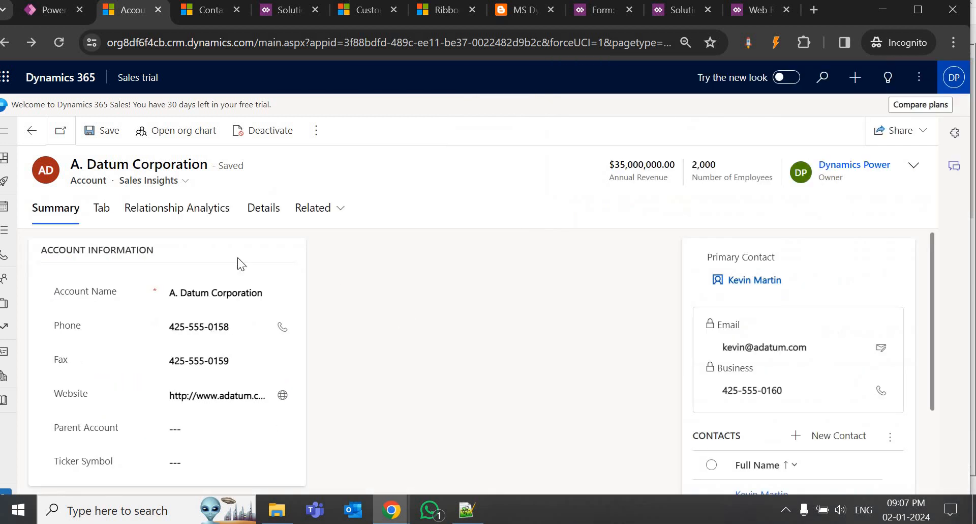
Compare the Contacts list in the account's Summary with the contacts in the custom Tab's subgrid
{"action": "scroll", "coordinate": [697, 355], "scroll_direction": "down", "scroll_amount": 2}
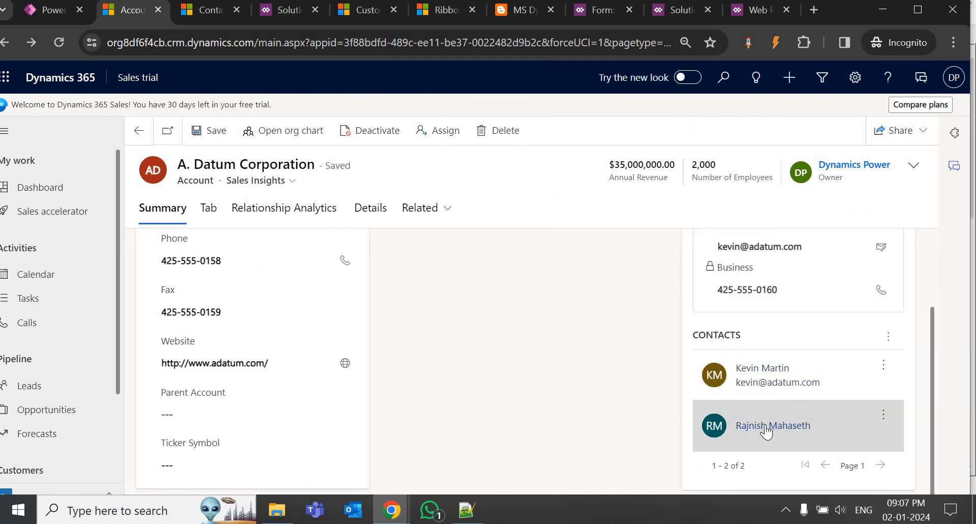
{"action": "left_click", "coordinate": [208, 207]}
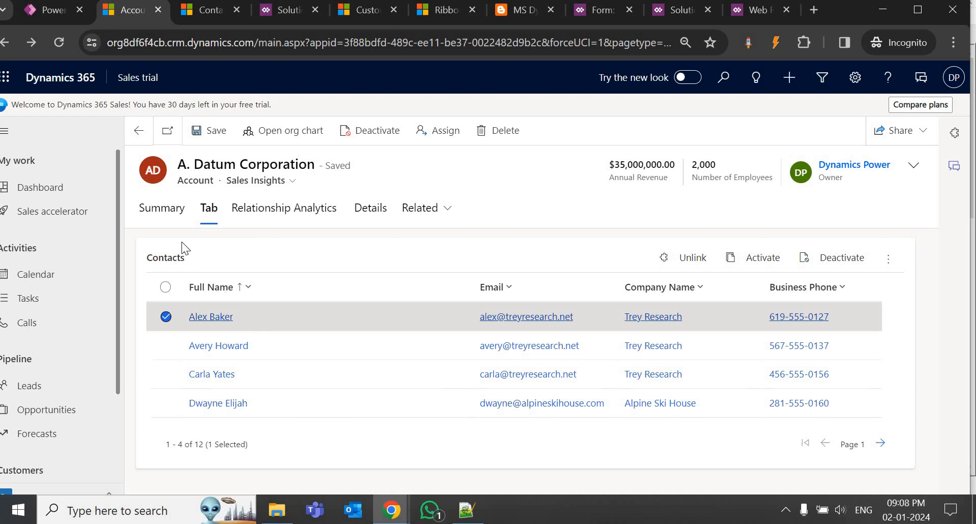
{"action": "left_click", "coordinate": [163, 209]}
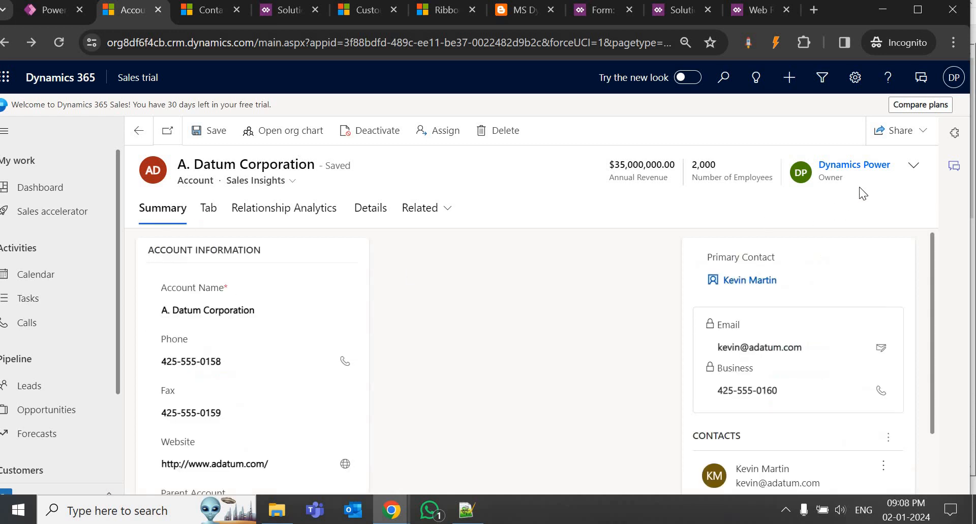
{"action": "scroll", "coordinate": [790, 335], "scroll_direction": "down", "scroll_amount": 2}
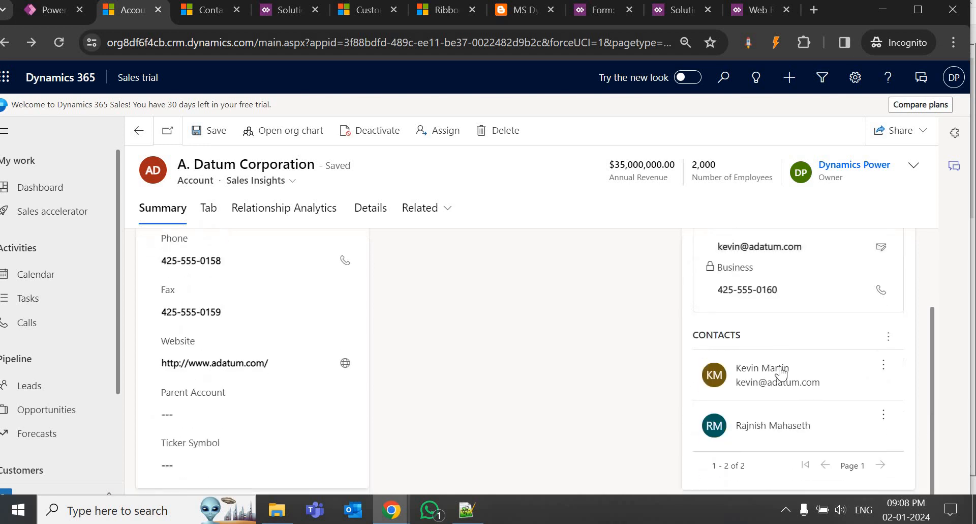
Quick-create an account contact with first name Test1 and last name 1, save despite duplicates, and check for it in both contact lists
{"action": "left_click", "coordinate": [890, 336]}
{"action": "left_click", "coordinate": [793, 377]}
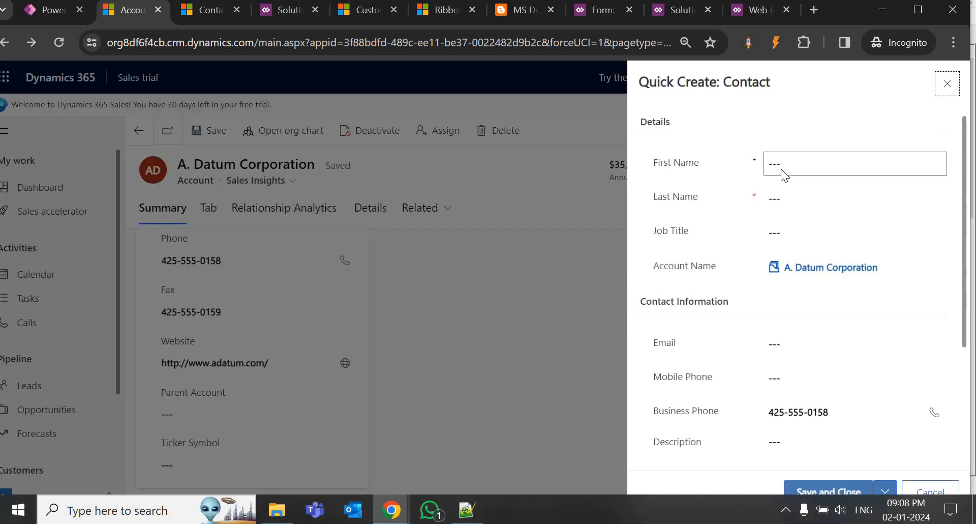
{"action": "left_click", "coordinate": [781, 169]}
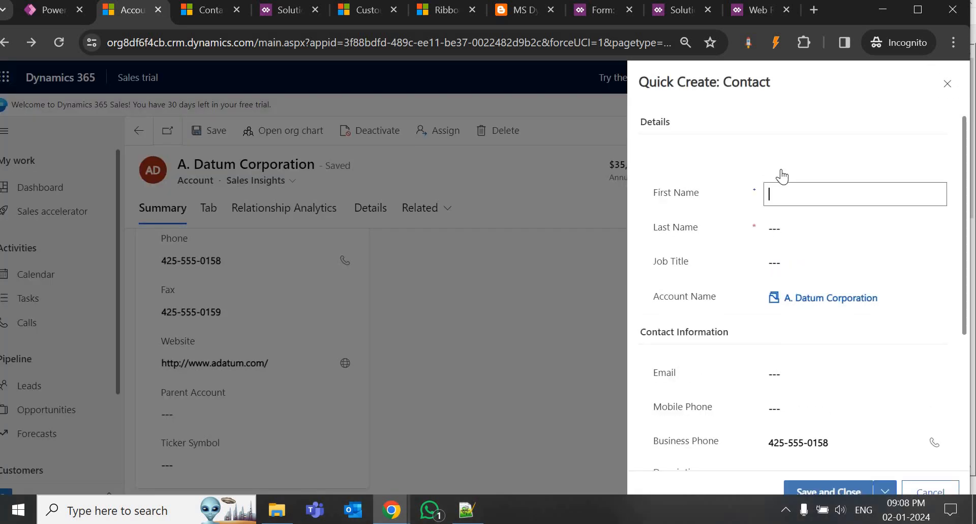
{"action": "type", "text": "Test1"}
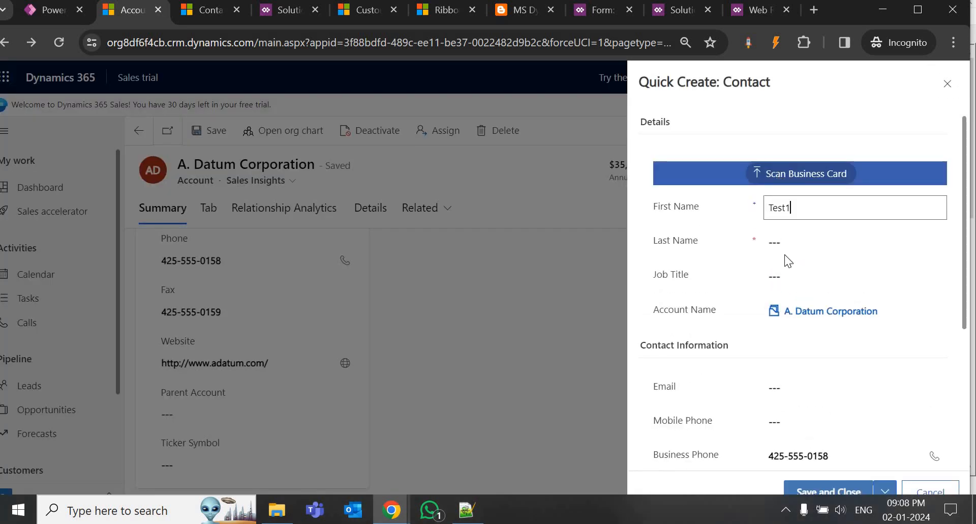
{"action": "left_click", "coordinate": [786, 246]}
{"action": "type", "text": "1"}
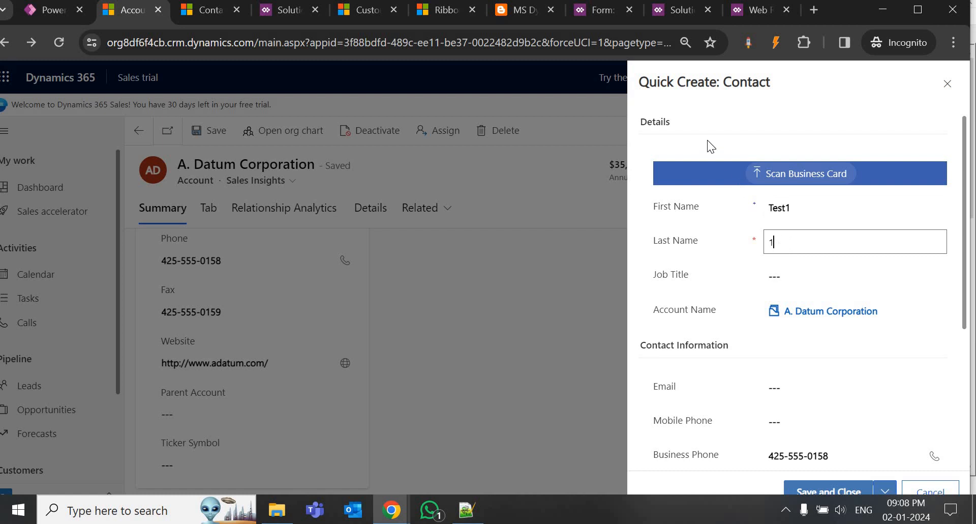
{"action": "left_click", "coordinate": [831, 488]}
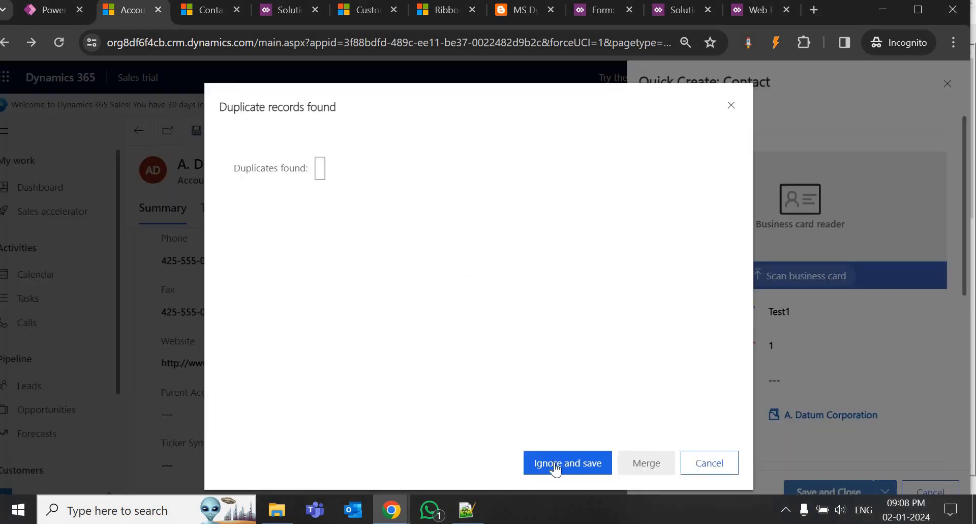
{"action": "left_click", "coordinate": [555, 465]}
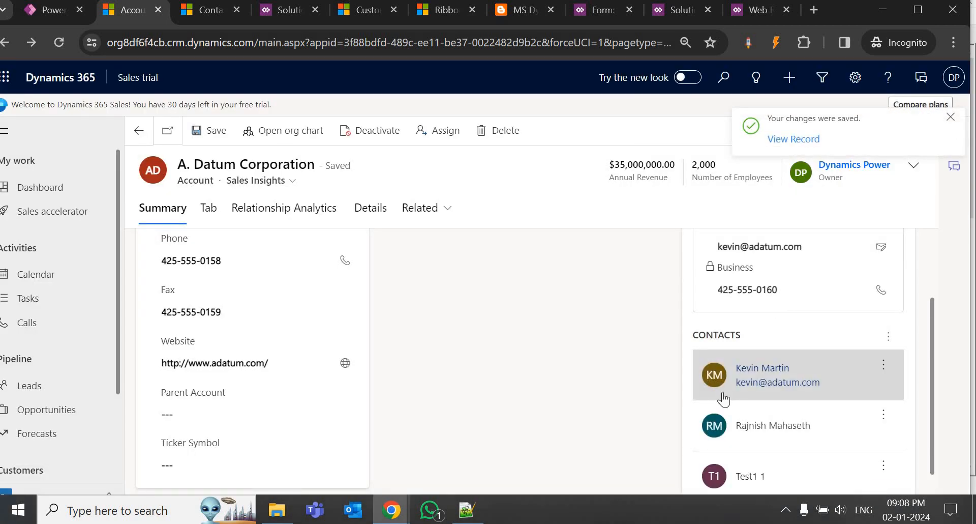
{"action": "scroll", "coordinate": [495, 315], "scroll_direction": "down", "scroll_amount": 1}
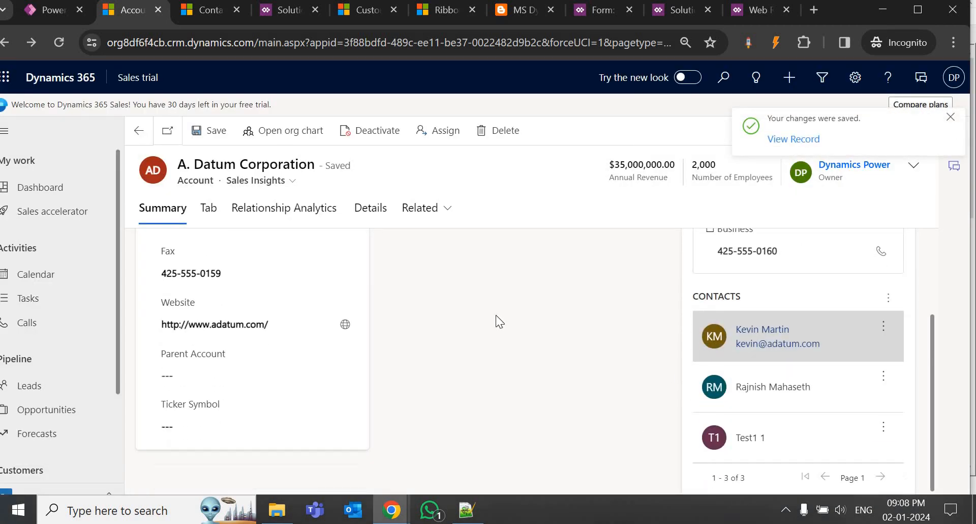
{"action": "left_click", "coordinate": [203, 211]}
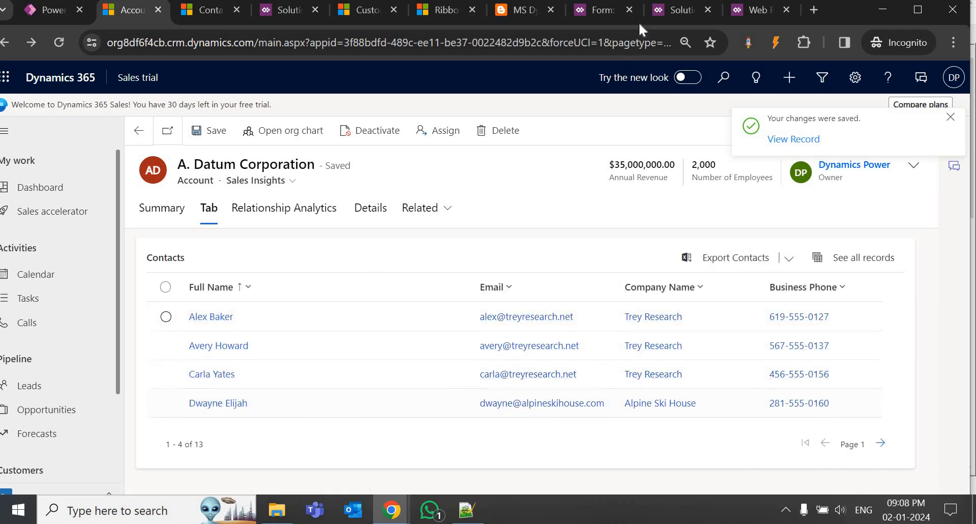
In the Account form editor, set the Contact_Subgrid data source to Only Related Records with entity Contacts (Company Name)
{"action": "left_click", "coordinate": [599, 10]}
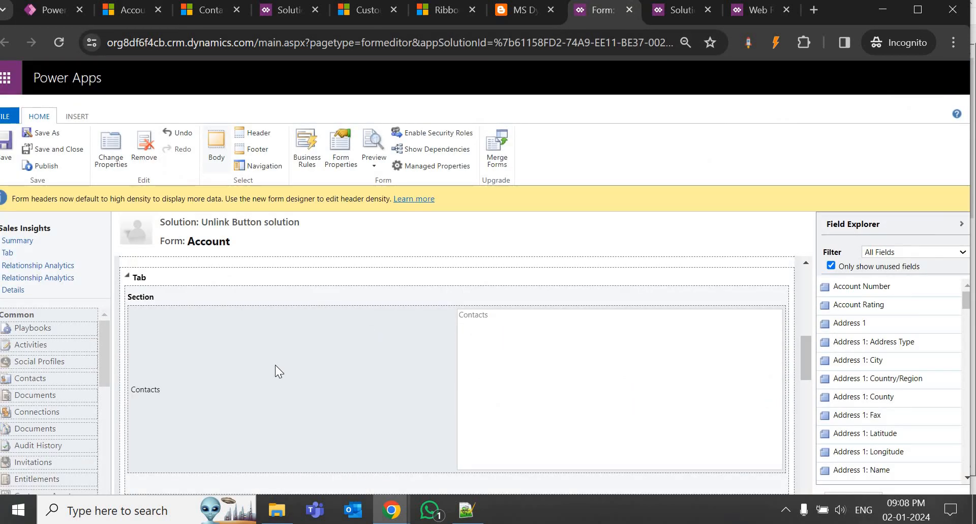
{"action": "double_click", "coordinate": [275, 365]}
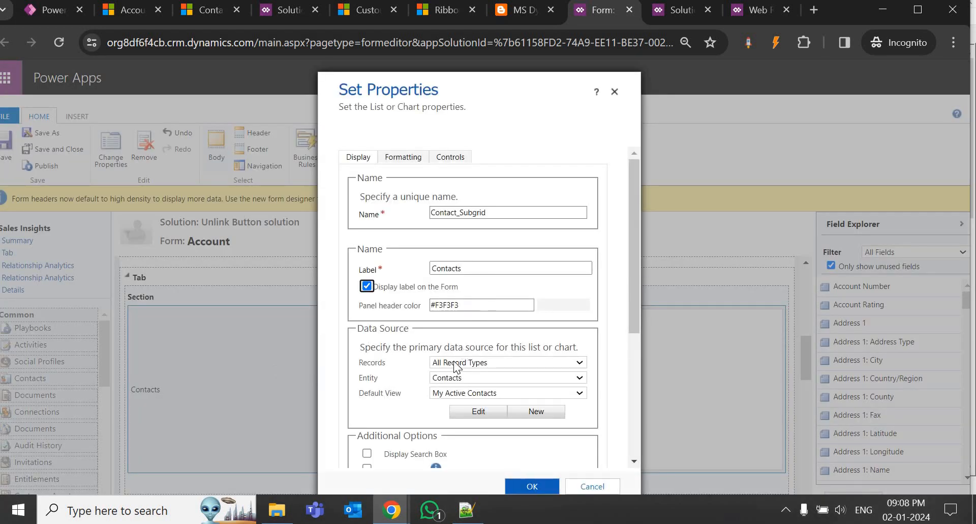
{"action": "left_click", "coordinate": [454, 362]}
{"action": "left_click", "coordinate": [455, 364]}
{"action": "left_click", "coordinate": [455, 364]}
{"action": "left_click", "coordinate": [459, 377]}
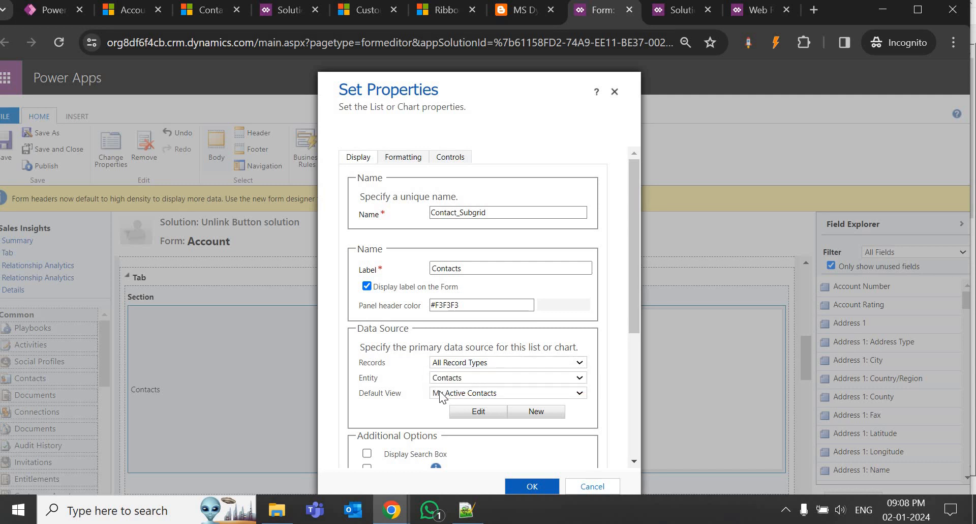
{"action": "left_click", "coordinate": [465, 382]}
{"action": "type", "text": "cont"}
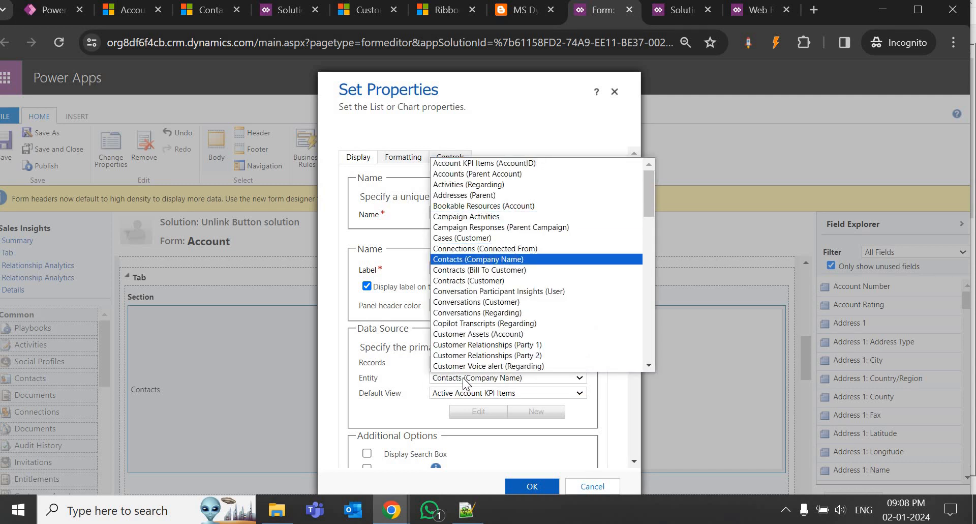
{"action": "left_click", "coordinate": [498, 261]}
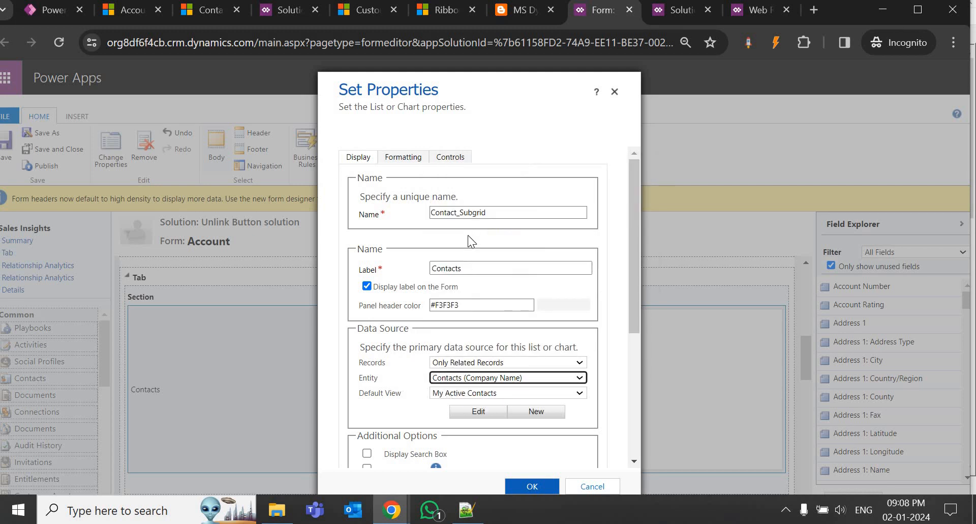
{"action": "scroll", "coordinate": [524, 478], "scroll_direction": "down", "scroll_amount": 3}
{"action": "left_click", "coordinate": [529, 486]}
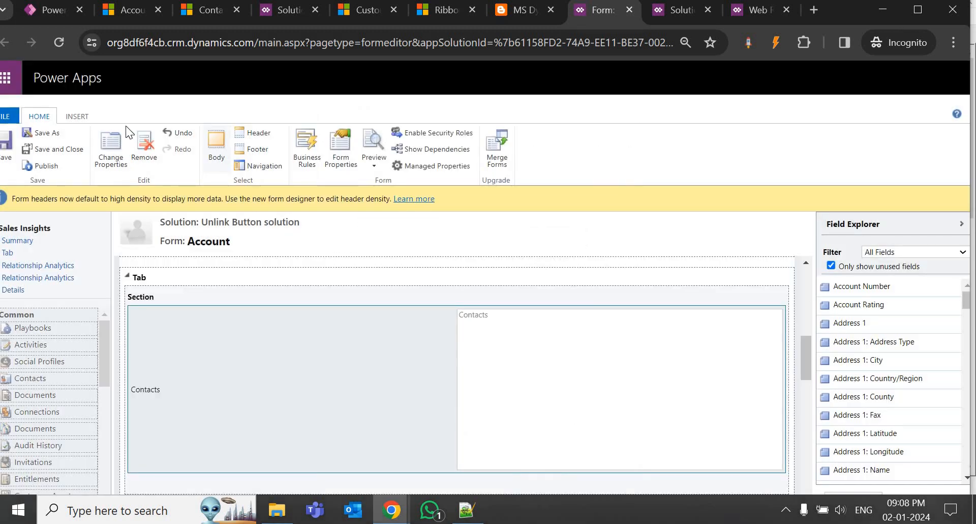
Save and publish the Account form, reload the account in Dynamics 365, and check the contacts listed in its Tab subgrid
{"action": "left_click", "coordinate": [7, 152]}
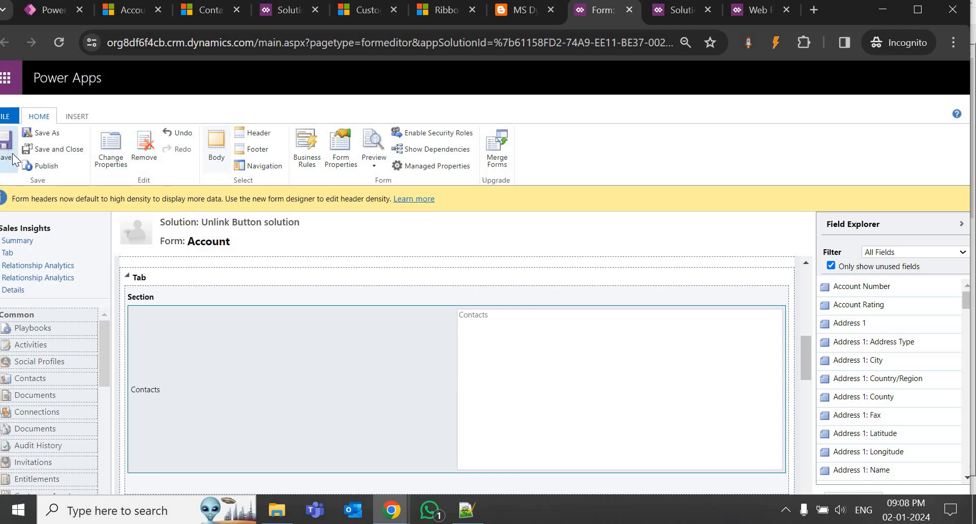
{"action": "left_click", "coordinate": [53, 168]}
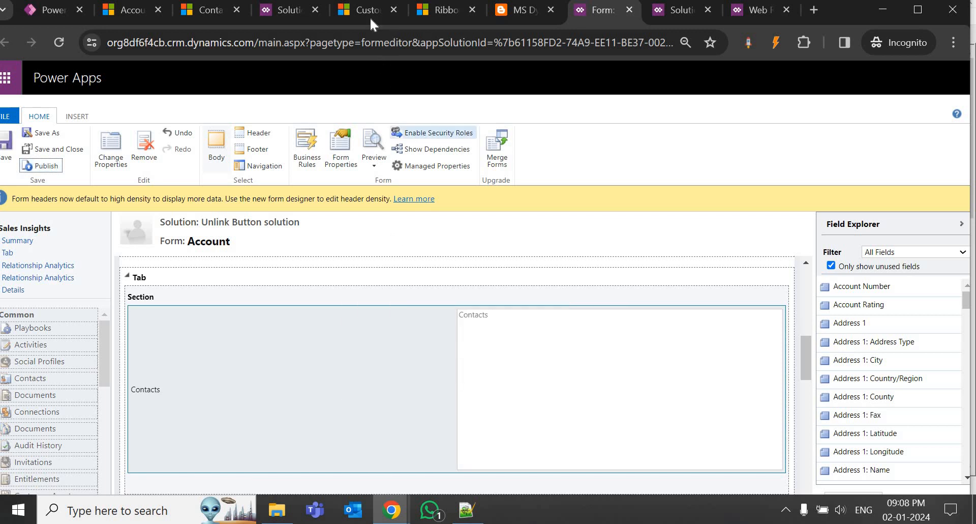
{"action": "left_click", "coordinate": [123, 9]}
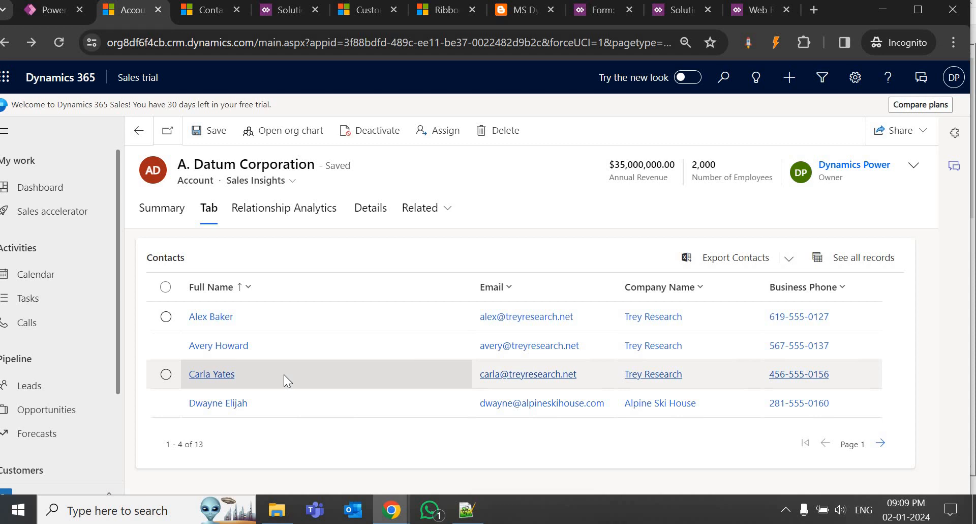
{"action": "key", "text": "F5"}
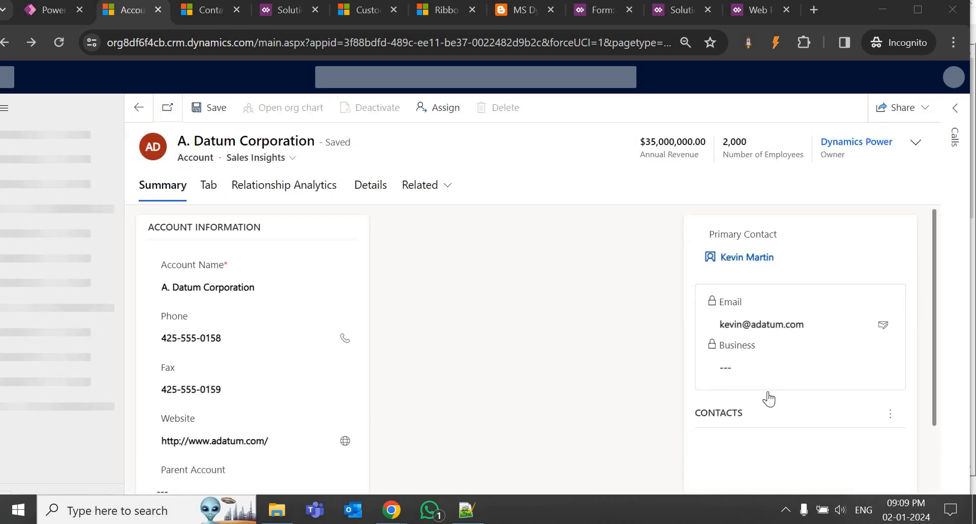
{"action": "scroll", "coordinate": [769, 399], "scroll_direction": "down", "scroll_amount": 2}
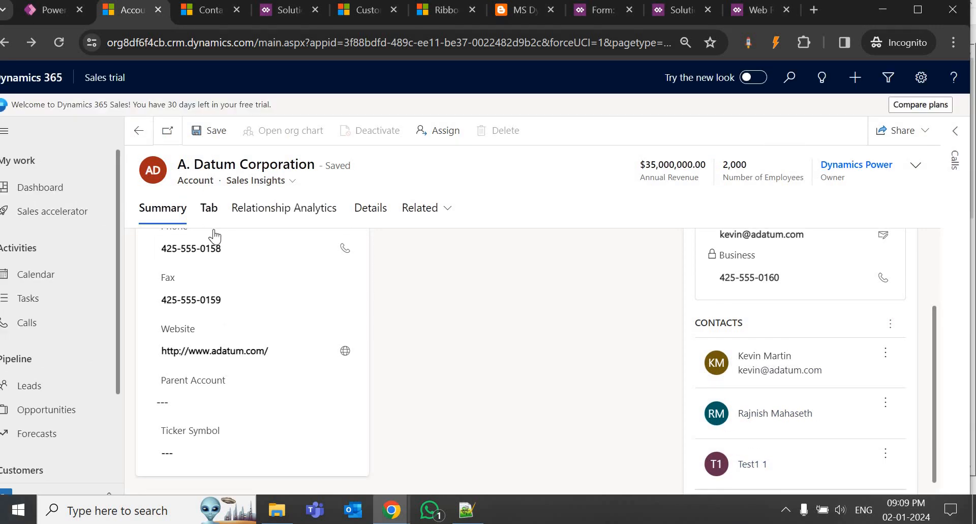
{"action": "left_click", "coordinate": [213, 228]}
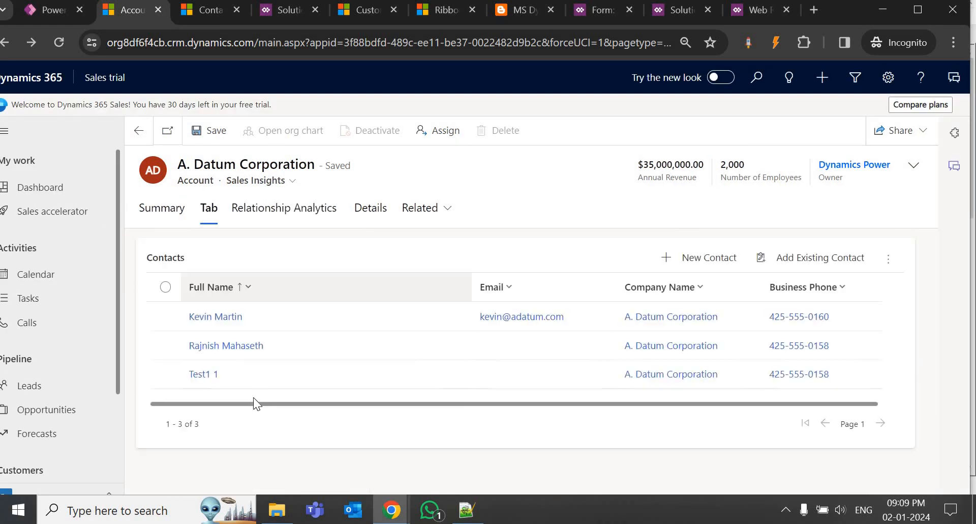
Try to unlink the first contact in the account's Contacts subgrid, accepting the confirmation prompt
{"action": "left_click", "coordinate": [166, 317]}
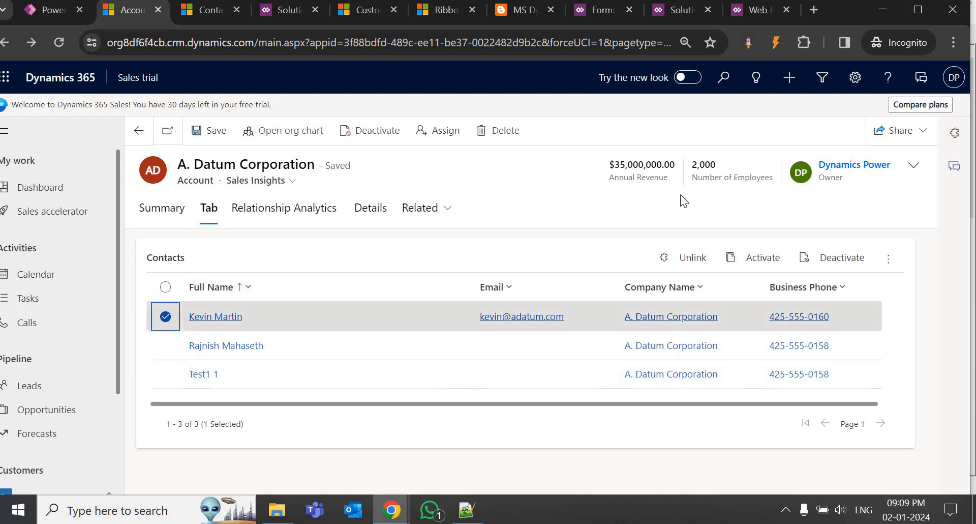
{"action": "left_click", "coordinate": [685, 269]}
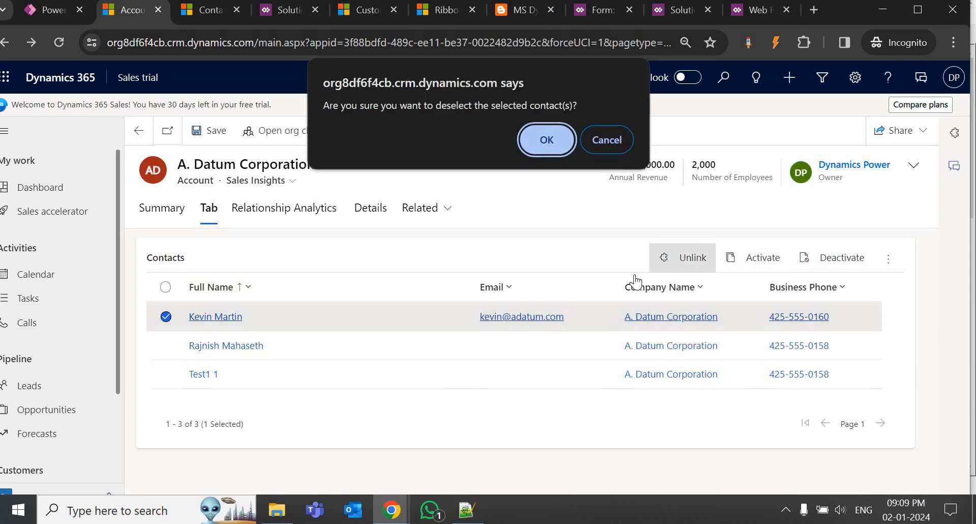
{"action": "key", "text": "Return"}
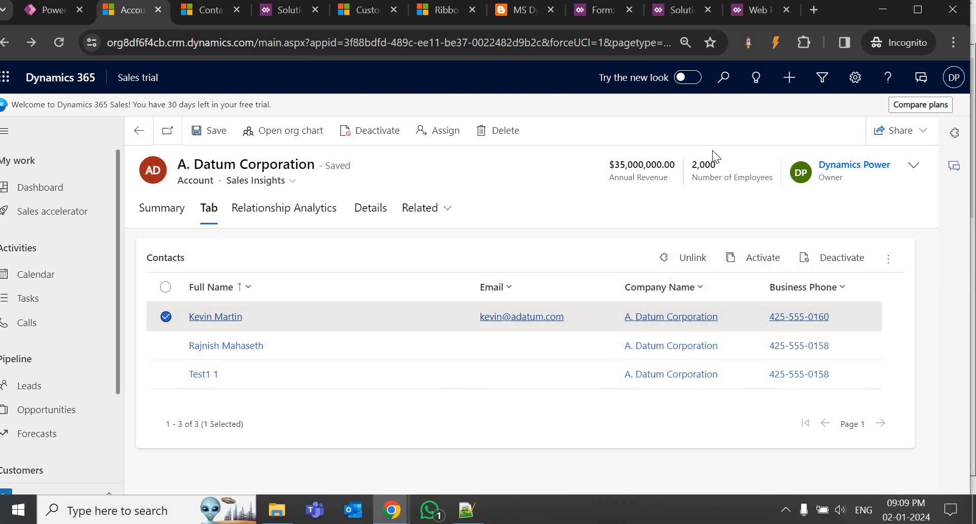
Open the browser console, retry the Unlink command, and examine the logged contact ID, PATCH request and 'Error deselecting Contact record' entry
{"action": "key", "text": "F12"}
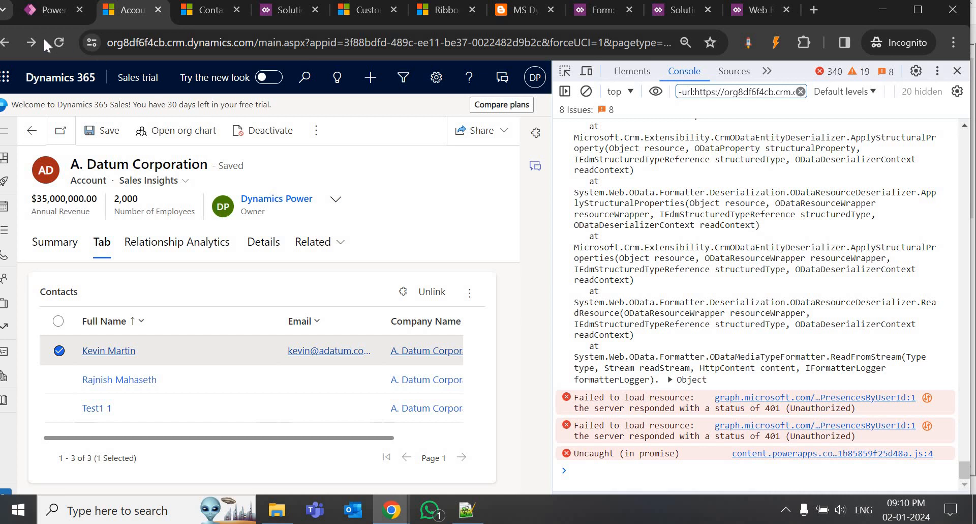
{"action": "left_click", "coordinate": [554, 136]}
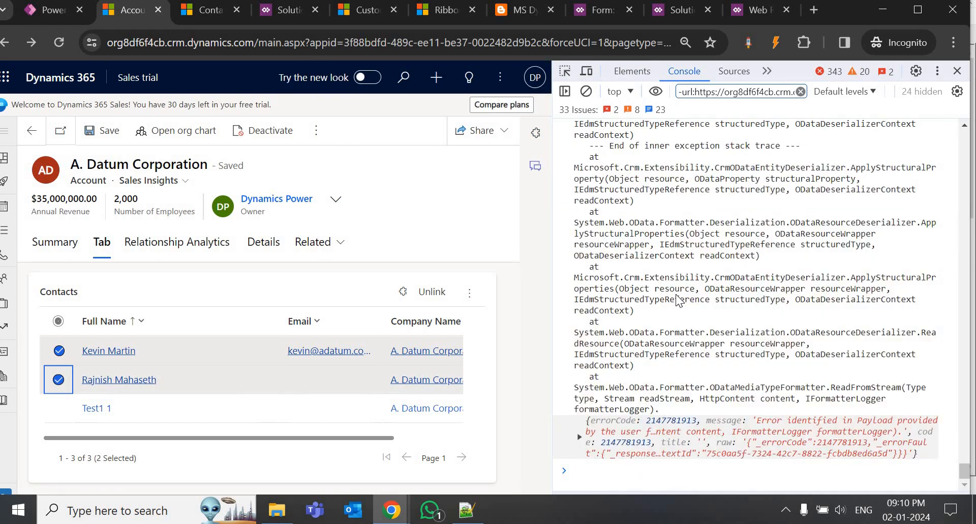
{"action": "scroll", "coordinate": [650, 288], "scroll_direction": "up", "scroll_amount": 3}
{"action": "scroll", "coordinate": [649, 288], "scroll_direction": "up", "scroll_amount": 2}
{"action": "left_click_drag", "start_coordinate": [684, 284], "coordinate": [754, 304]}
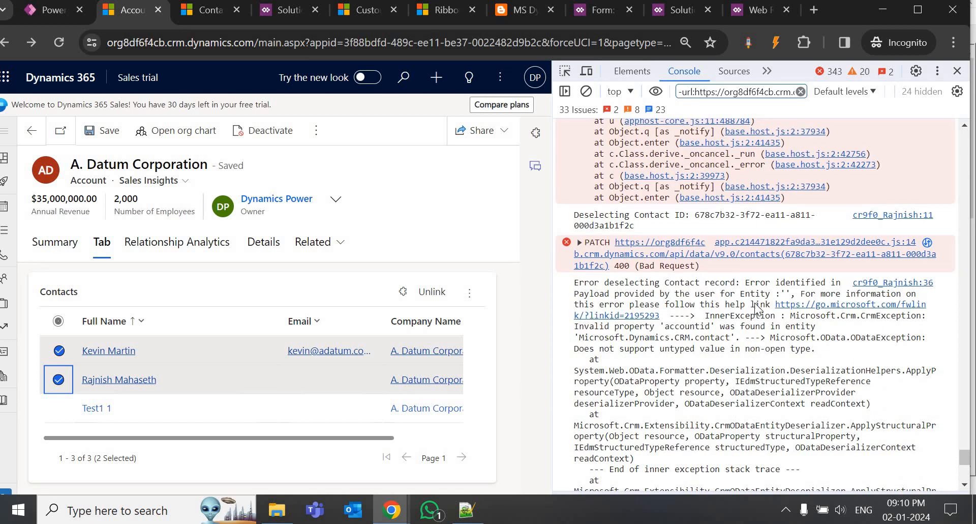
In the Account form editor, open the Primary Contact field's properties and copy its name, primarycontactid, from the details
{"action": "left_click", "coordinate": [585, 11]}
{"action": "scroll", "coordinate": [518, 330], "scroll_direction": "up", "scroll_amount": 10}
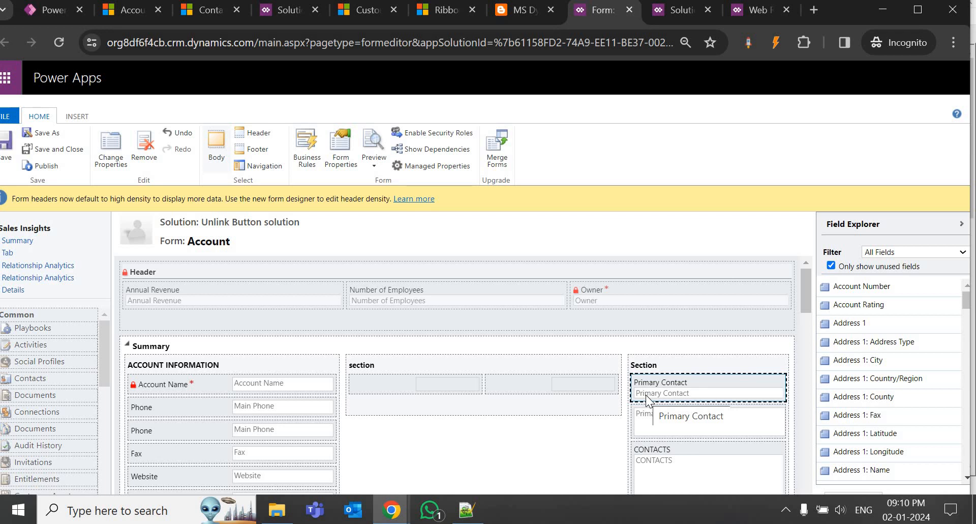
{"action": "double_click", "coordinate": [645, 395]}
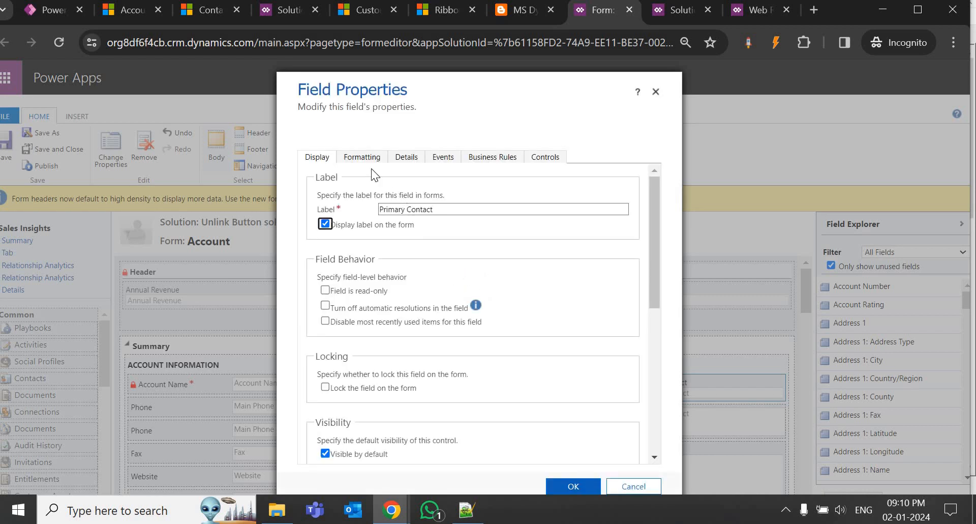
{"action": "left_click", "coordinate": [409, 160]}
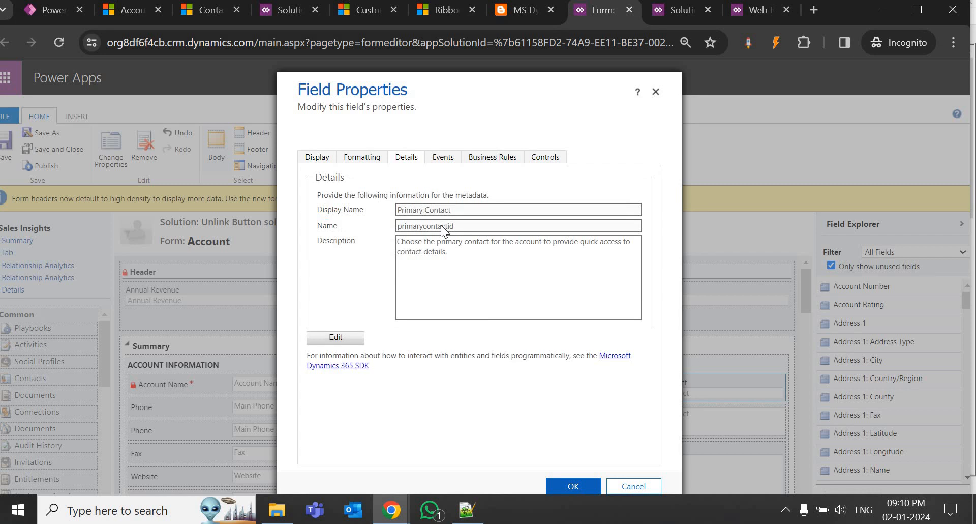
{"action": "double_click", "coordinate": [443, 227]}
{"action": "key", "text": "ctrl+c"}
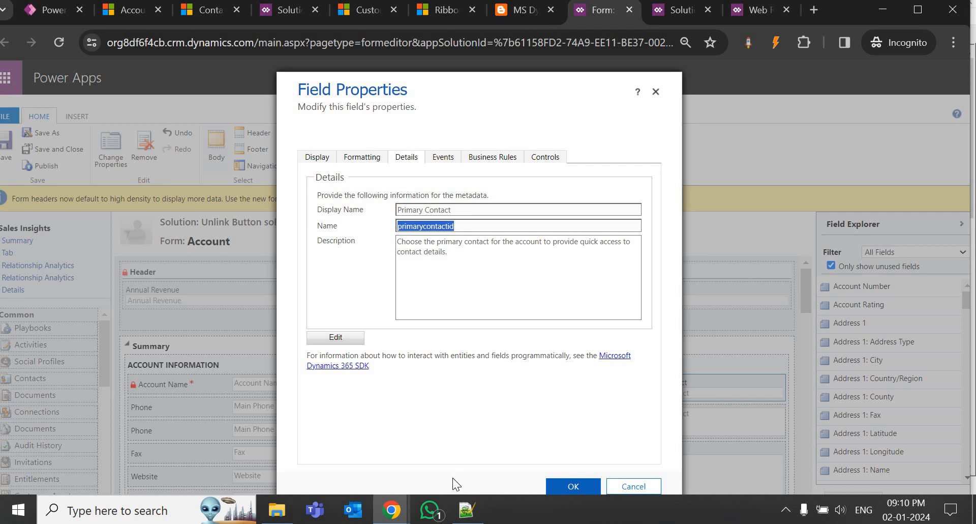
Switch to UnlinkContact.js in Notepad++ and try replacing accountid in the data object with the copied primarycontactid
{"action": "left_click", "coordinate": [467, 509]}
{"action": "left_click", "coordinate": [355, 291]}
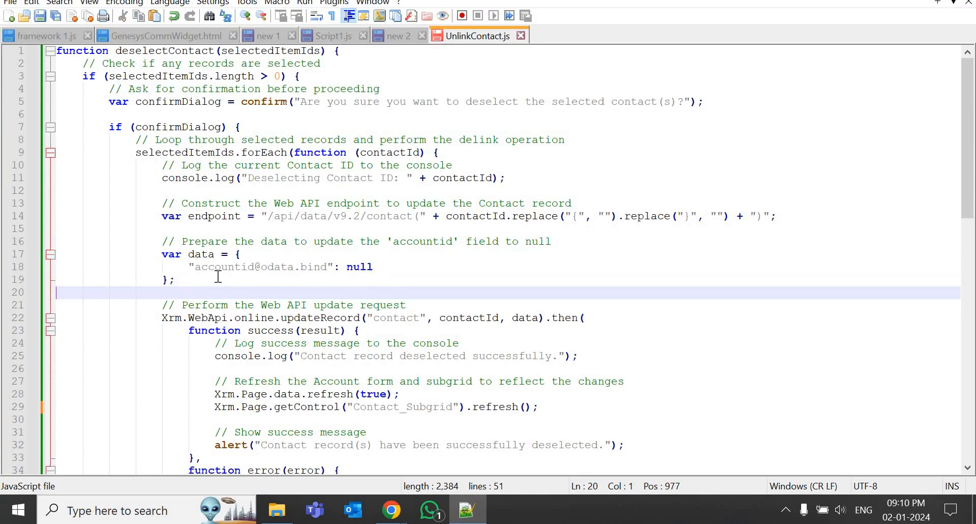
{"action": "double_click", "coordinate": [224, 265]}
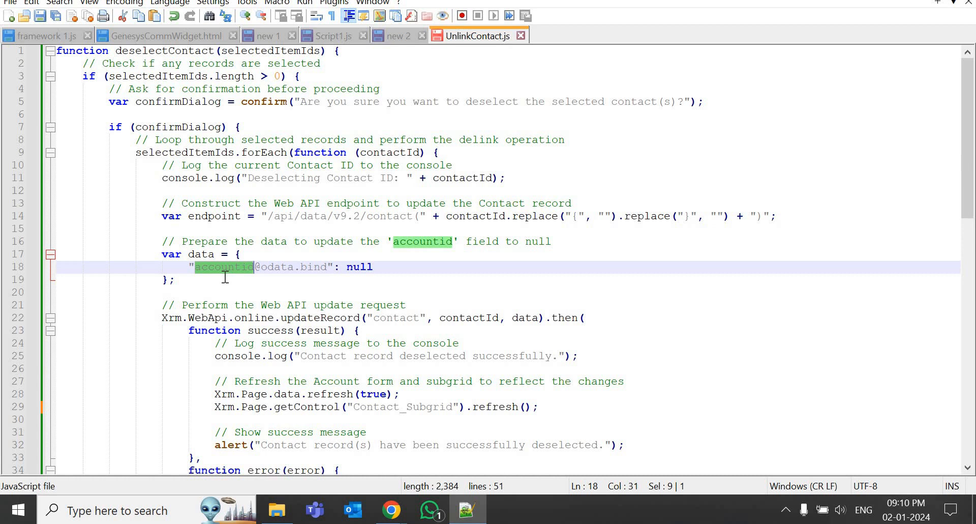
{"action": "key", "text": "ctrl+v"}
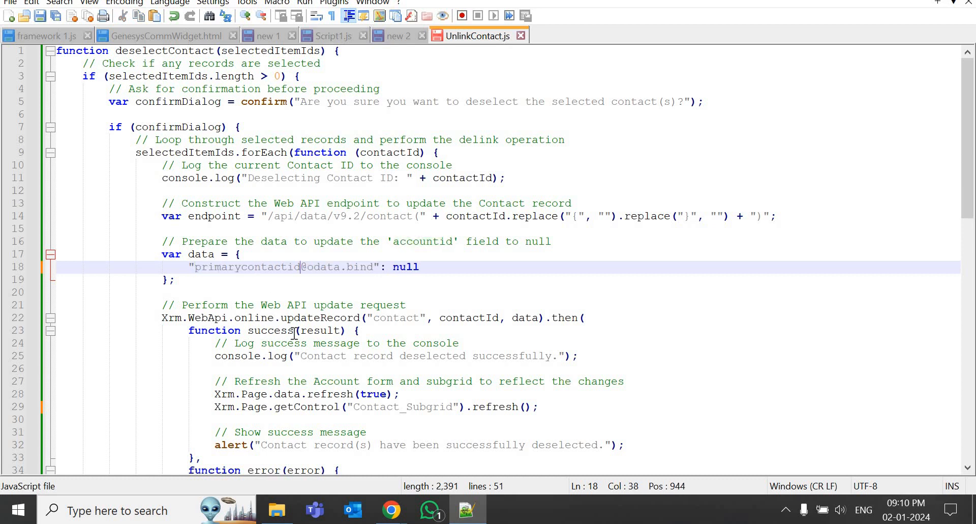
{"action": "key", "text": "ctrl+z"}
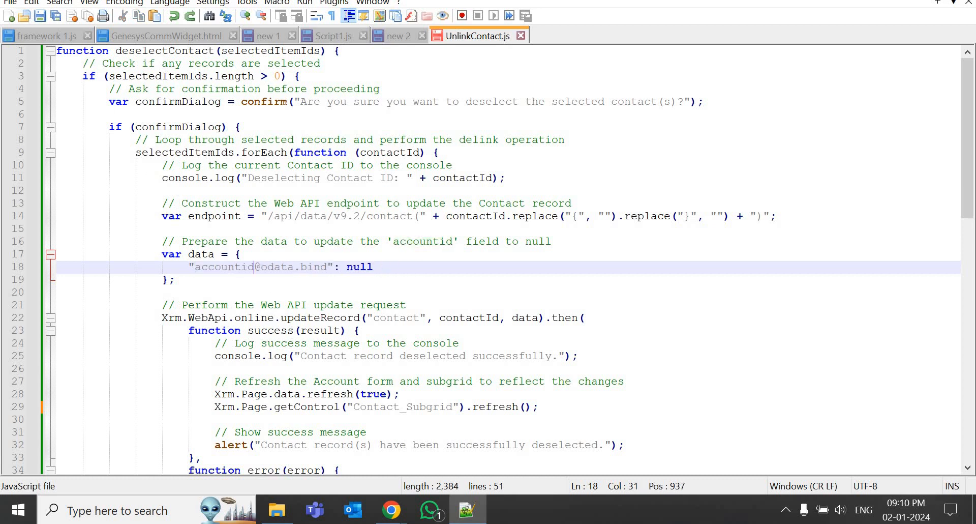
{"action": "double_click", "coordinate": [228, 268]}
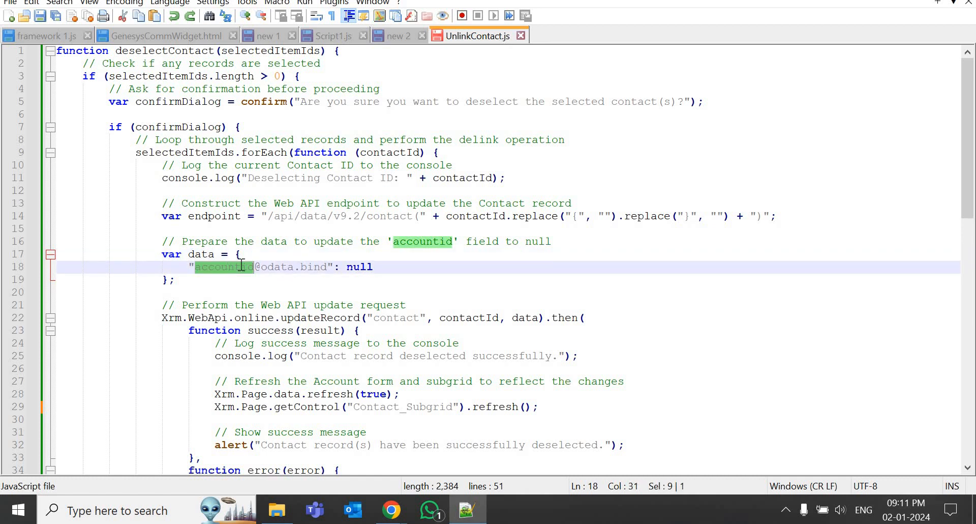
{"action": "left_click_drag", "start_coordinate": [241, 267], "coordinate": [198, 265]}
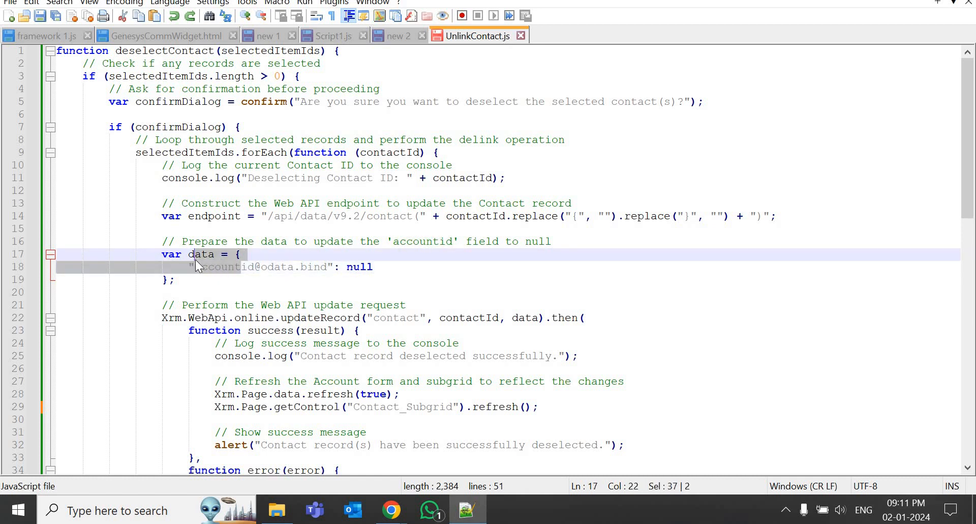
{"action": "key", "text": "ctrl+v"}
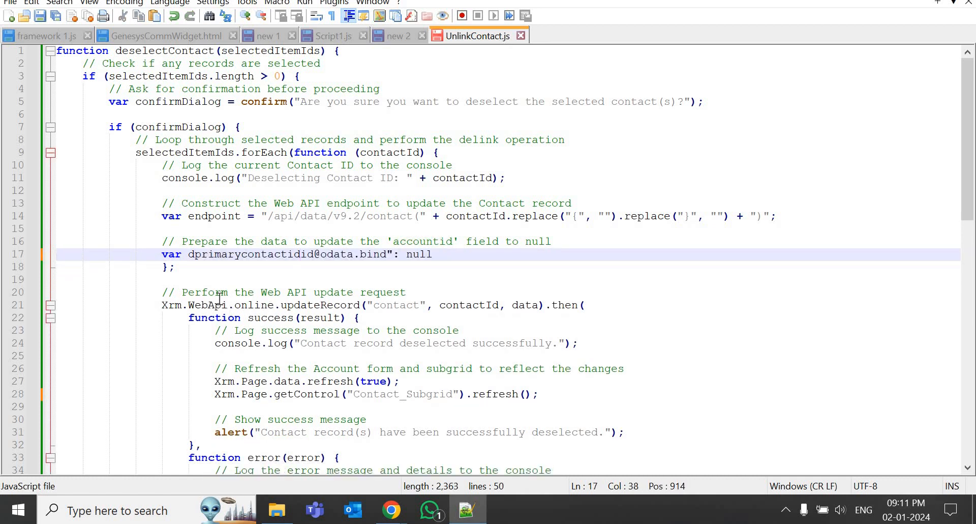
{"action": "key", "text": "ctrl+z"}
{"action": "left_click_drag", "start_coordinate": [195, 268], "coordinate": [243, 265]}
{"action": "key", "text": "ctrl+v"}
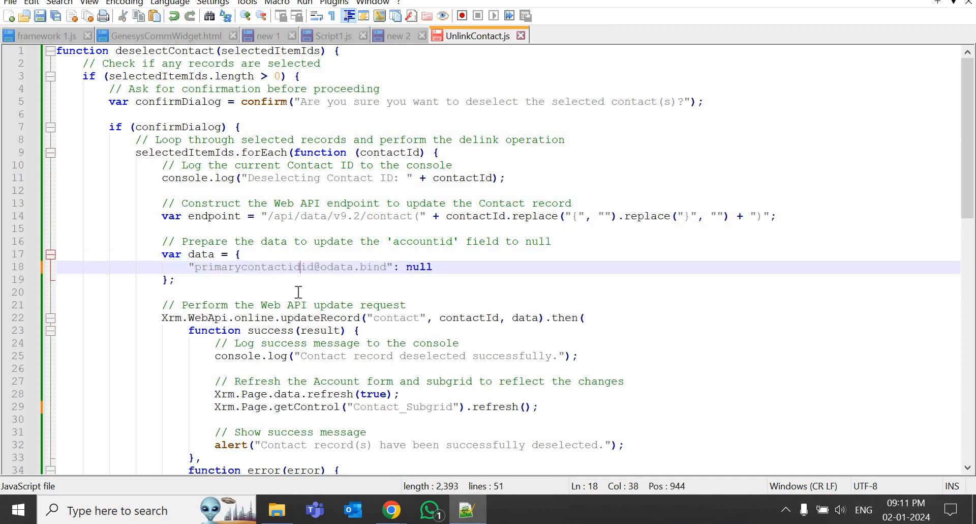
{"action": "left_click", "coordinate": [298, 292]}
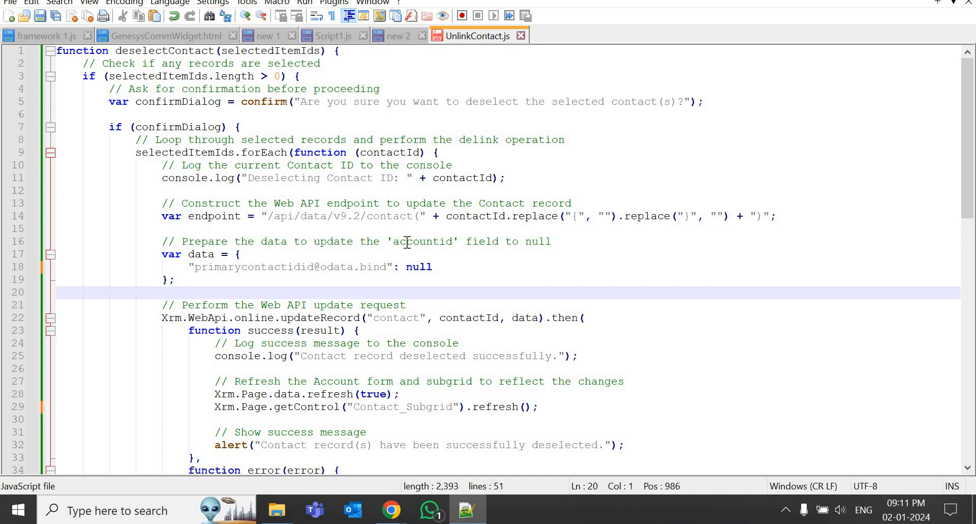
{"action": "left_click_drag", "start_coordinate": [394, 241], "coordinate": [437, 242]}
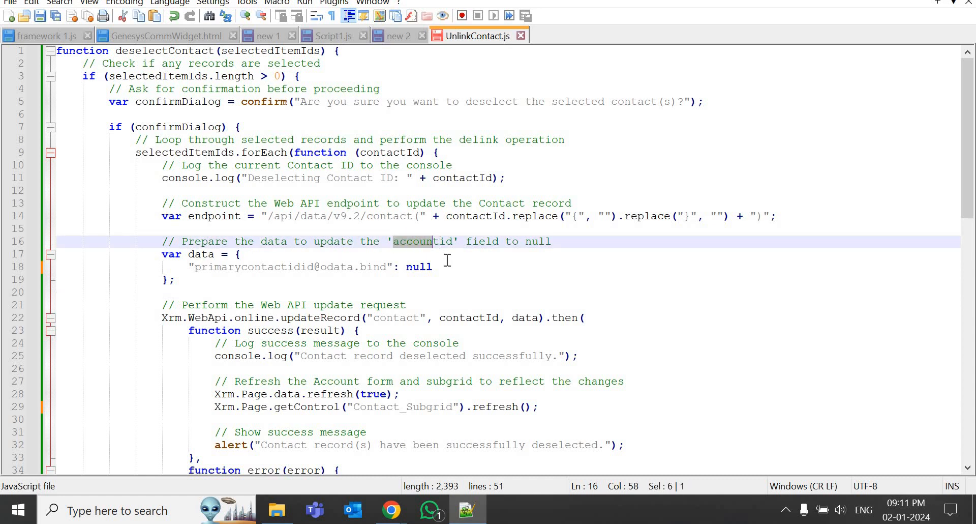
{"action": "key", "text": "BackSpace"}
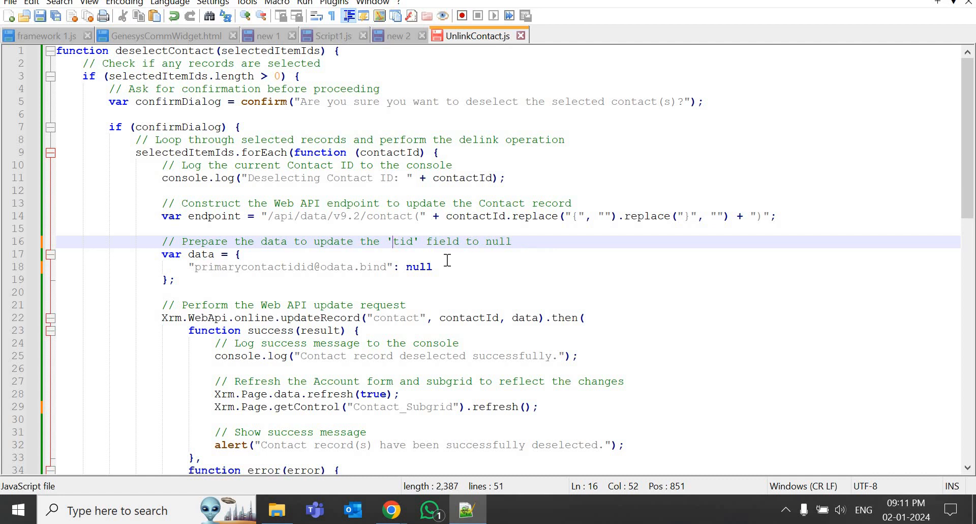
{"action": "type", "text": "primarycontactid"}
{"action": "key", "text": "Delete"}
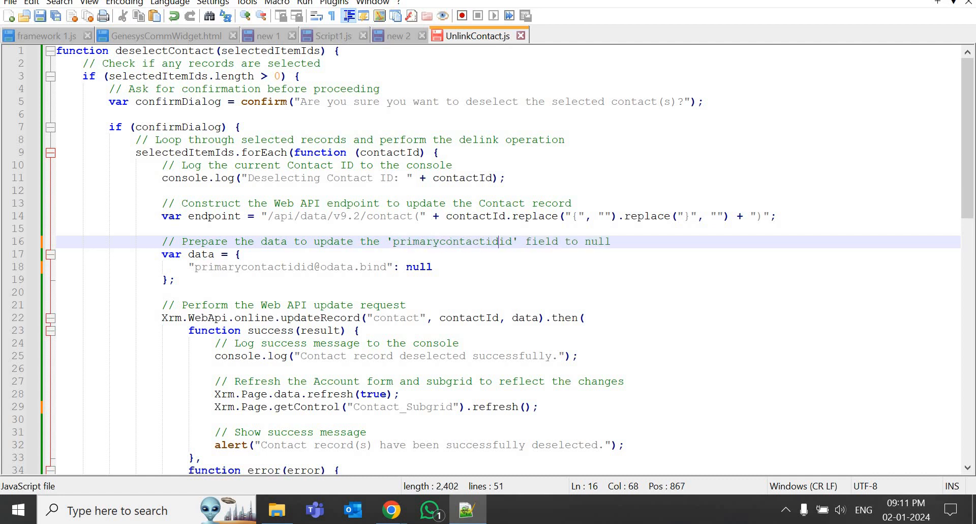
{"action": "left_click", "coordinate": [237, 279]}
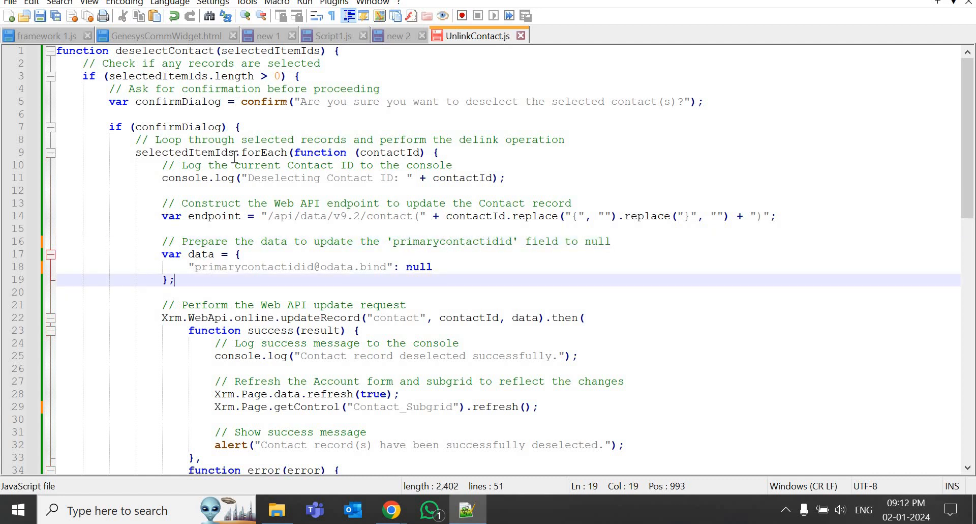
Look over the deselectContact script and copy the entire code of UnlinkContact.js
{"action": "left_click", "coordinate": [235, 177]}
{"action": "scroll", "coordinate": [268, 266], "scroll_direction": "down", "scroll_amount": 9}
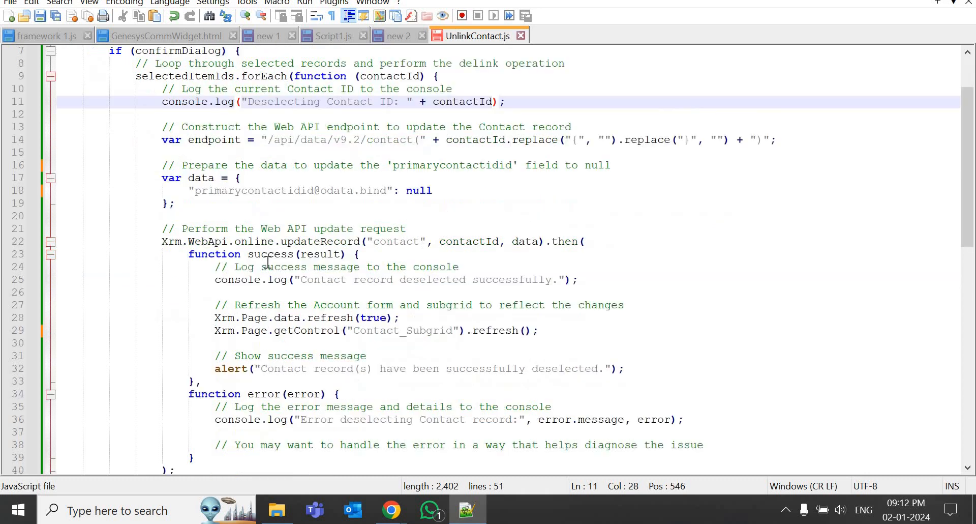
{"action": "scroll", "coordinate": [268, 266], "scroll_direction": "up", "scroll_amount": 9}
{"action": "left_click", "coordinate": [385, 178]}
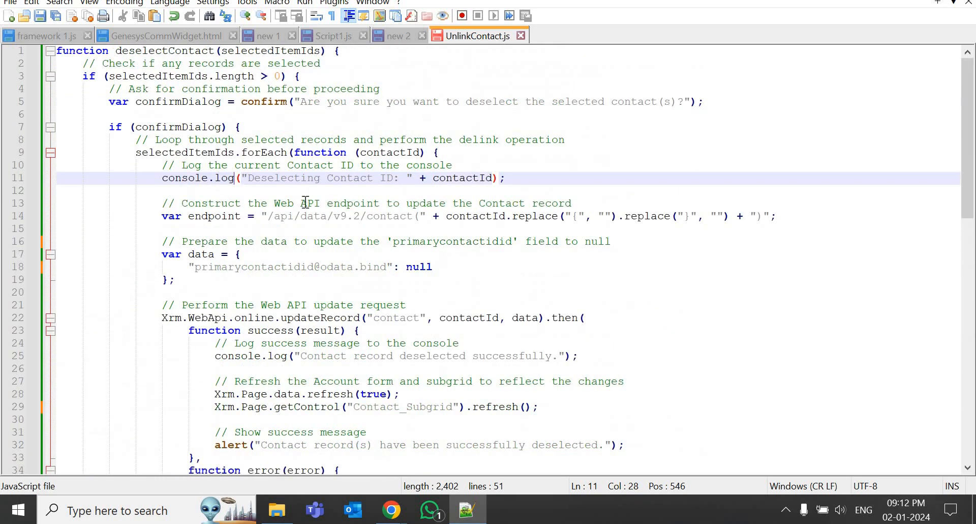
{"action": "left_click", "coordinate": [395, 167]}
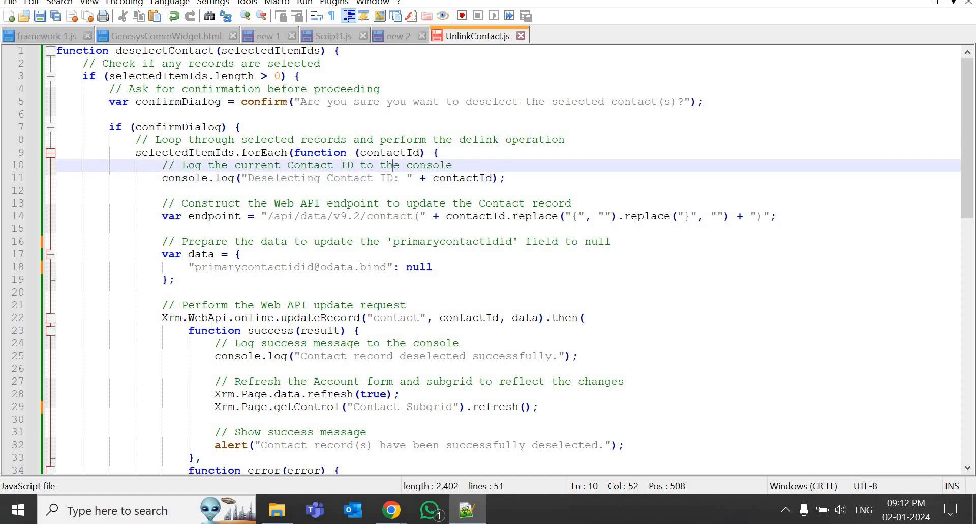
{"action": "key", "text": "ctrl+a"}
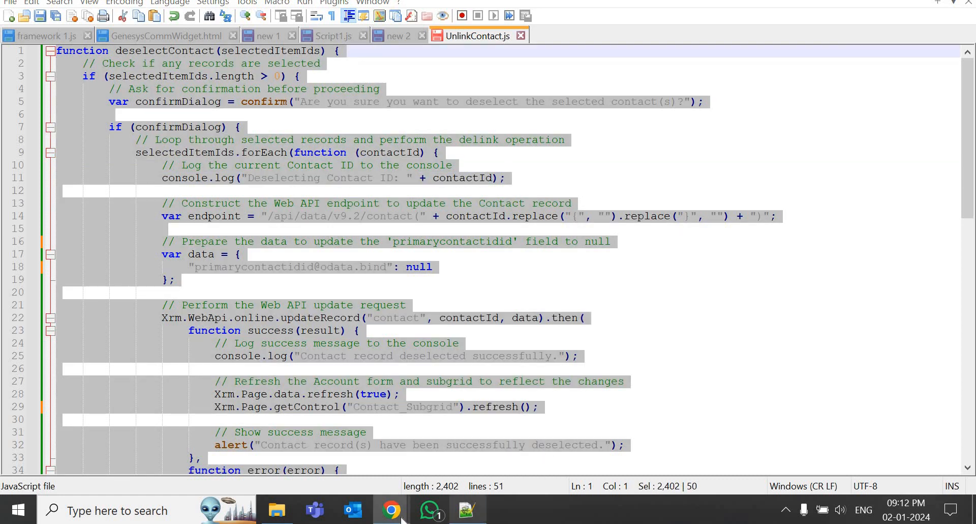
{"action": "mouse_move", "coordinate": [391, 509]}
{"action": "left_click", "coordinate": [467, 456]}
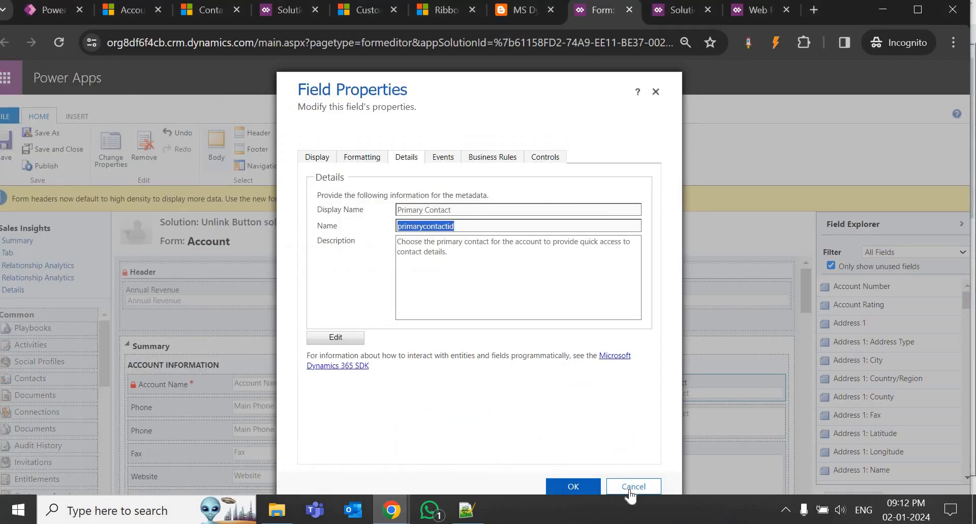
{"action": "left_click", "coordinate": [631, 486]}
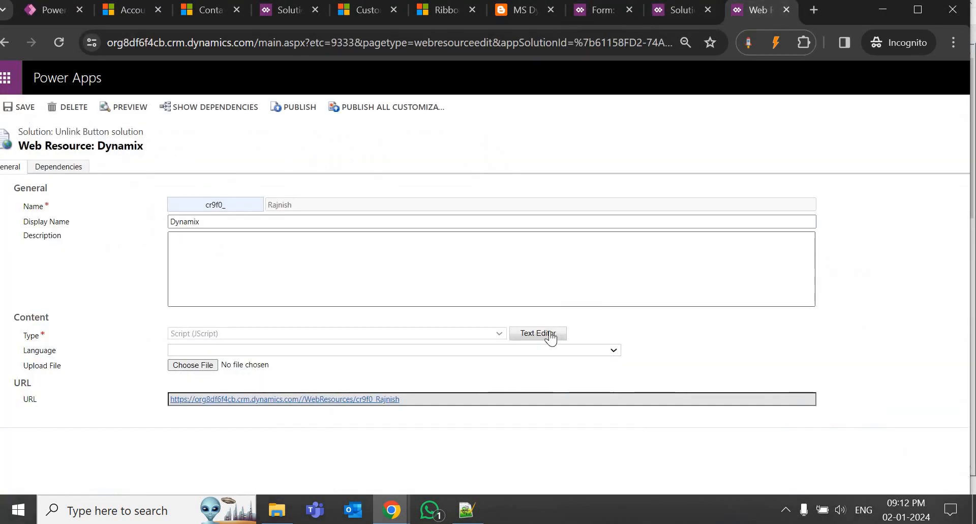
{"action": "left_click", "coordinate": [551, 333]}
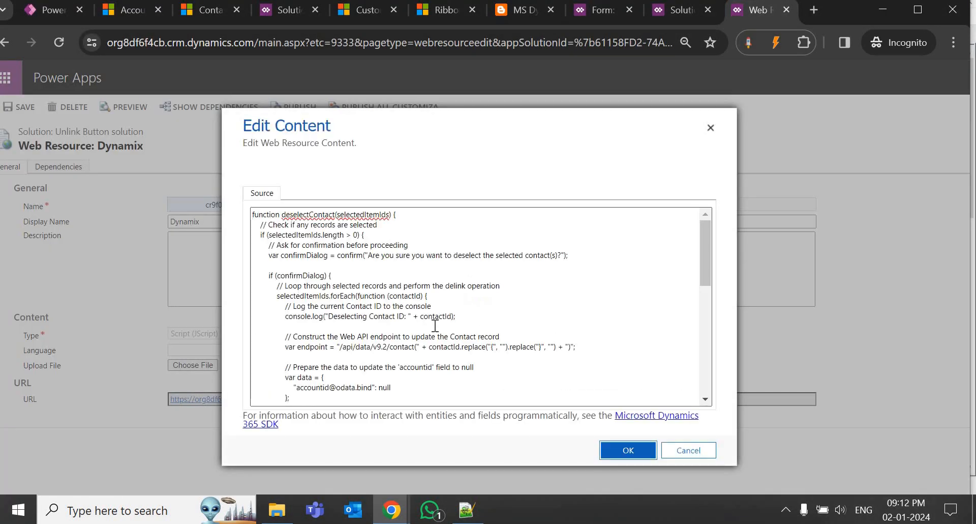
{"action": "key", "text": "ctrl+a"}
{"action": "key", "text": "ctrl+v"}
{"action": "scroll", "coordinate": [417, 315], "scroll_direction": "up", "scroll_amount": 10}
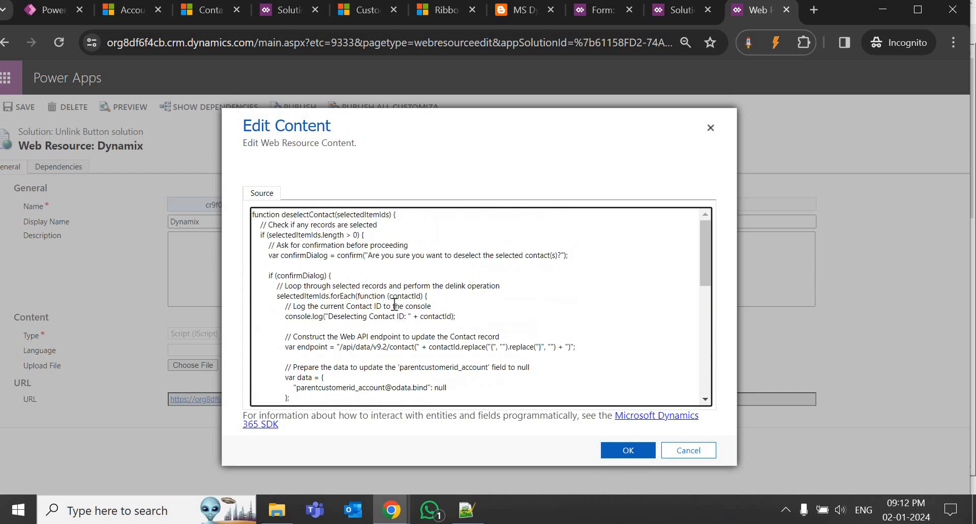
Change the confirmation message's opening to "Are2 you sure", accept the edited content, and save and publish the Dynamix web resource
{"action": "left_click", "coordinate": [392, 261]}
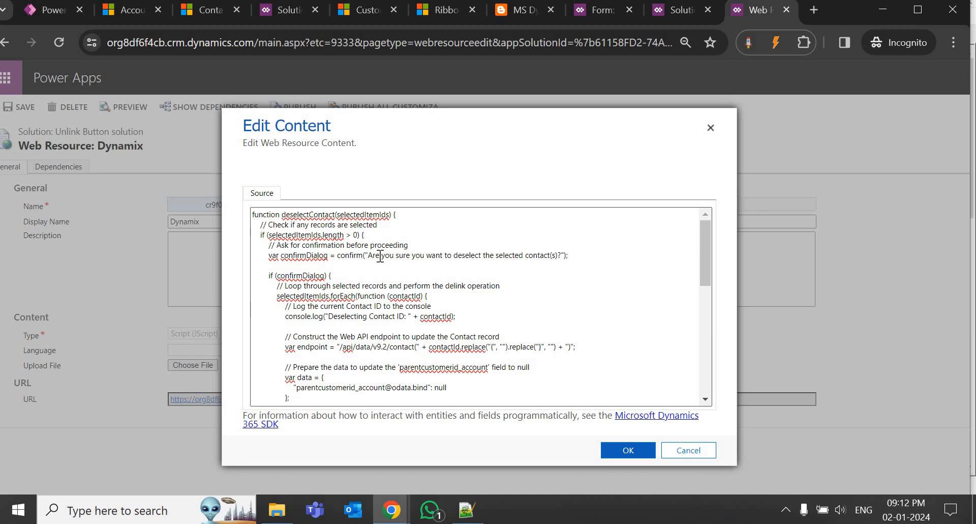
{"action": "type", "text": "2"}
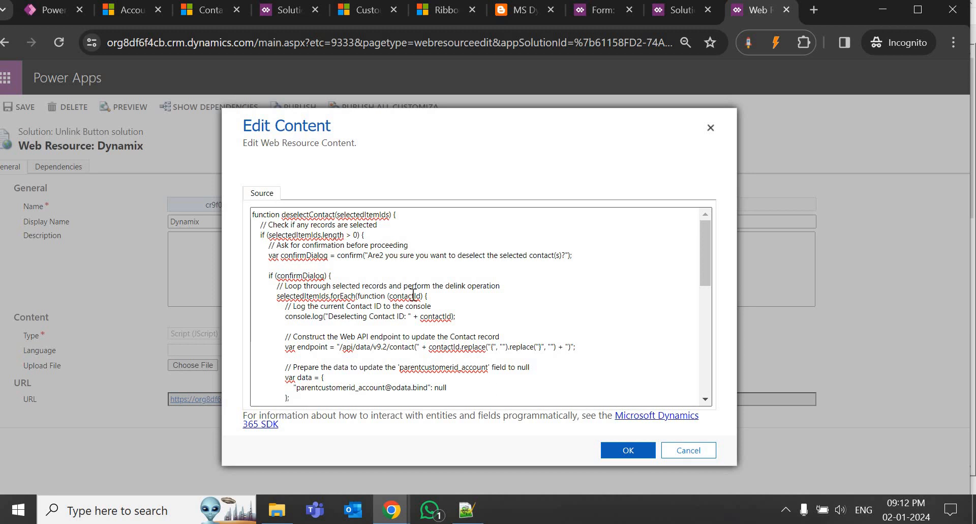
{"action": "left_click", "coordinate": [629, 450]}
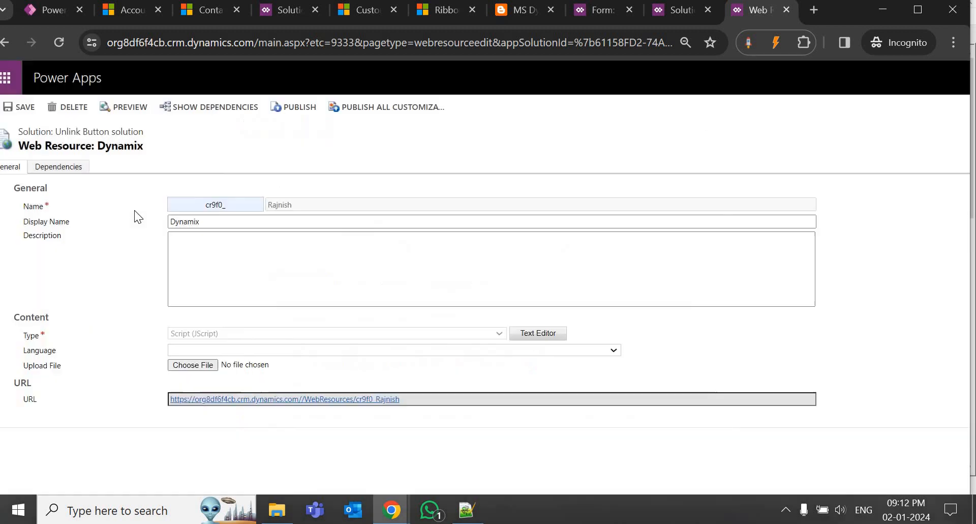
{"action": "left_click", "coordinate": [21, 108]}
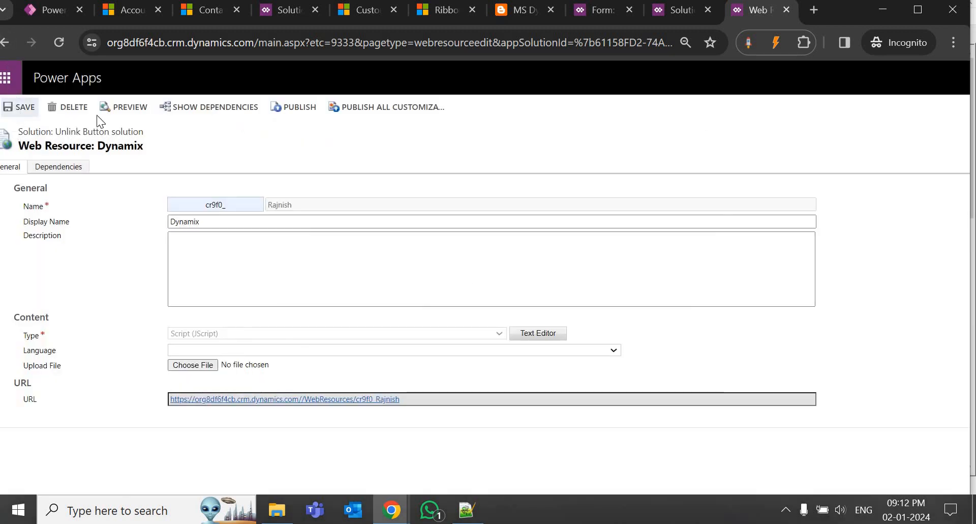
{"action": "left_click", "coordinate": [298, 113]}
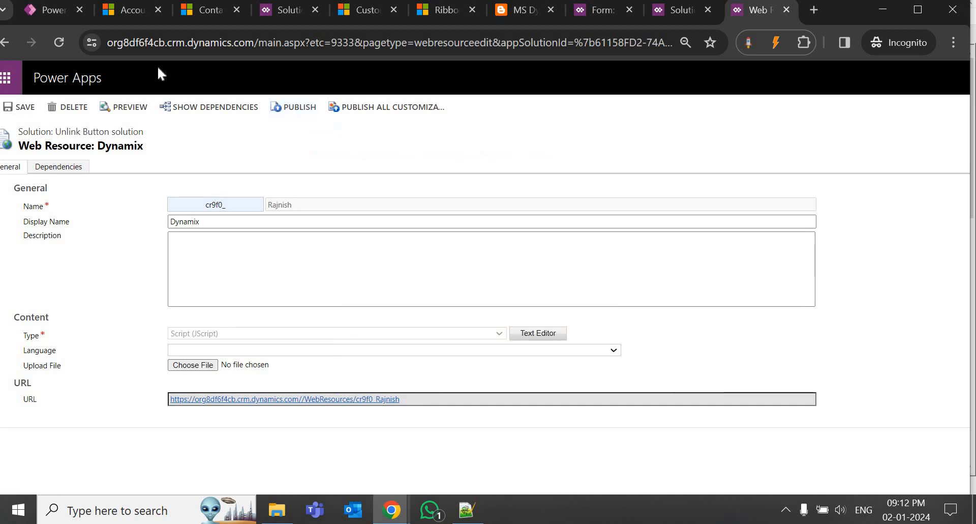
Switch to the A. Datum Corporation account, reload it, and try to unlink the Test1 1 contact from its Contacts subgrid, cancelling the confirmation
{"action": "left_click", "coordinate": [128, 9]}
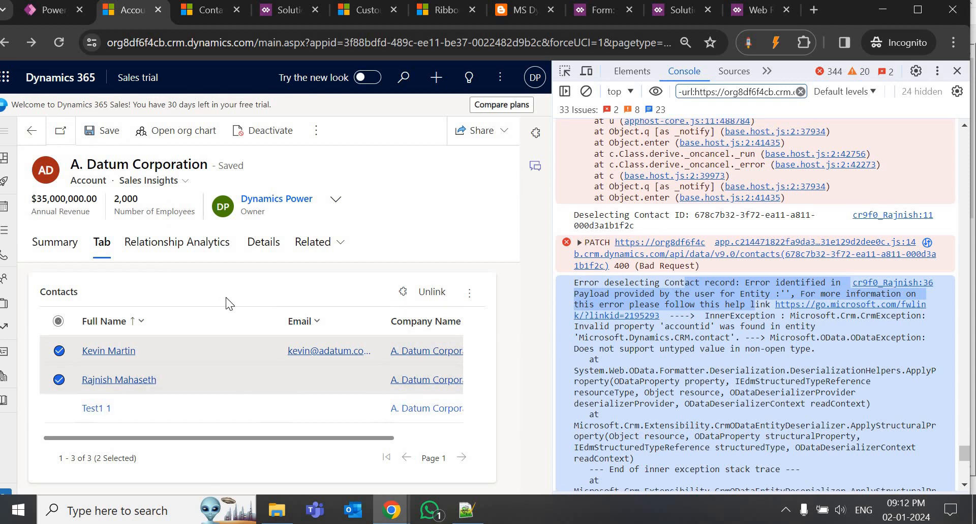
{"action": "key", "text": "F5"}
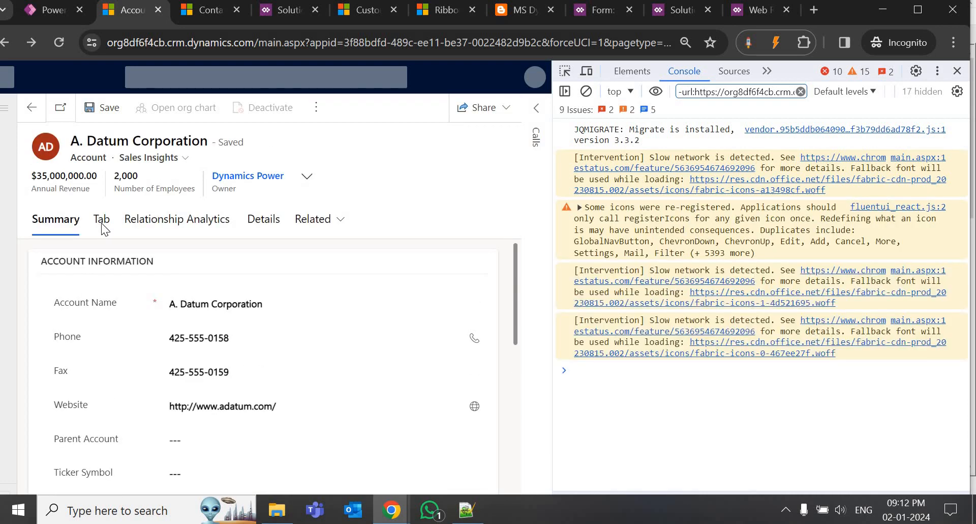
{"action": "left_click", "coordinate": [102, 225]}
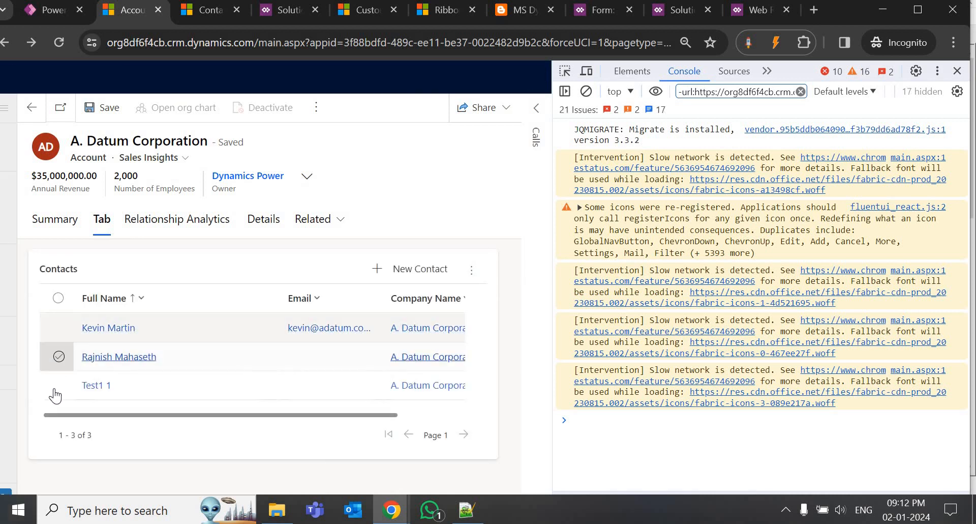
{"action": "left_click", "coordinate": [58, 408]}
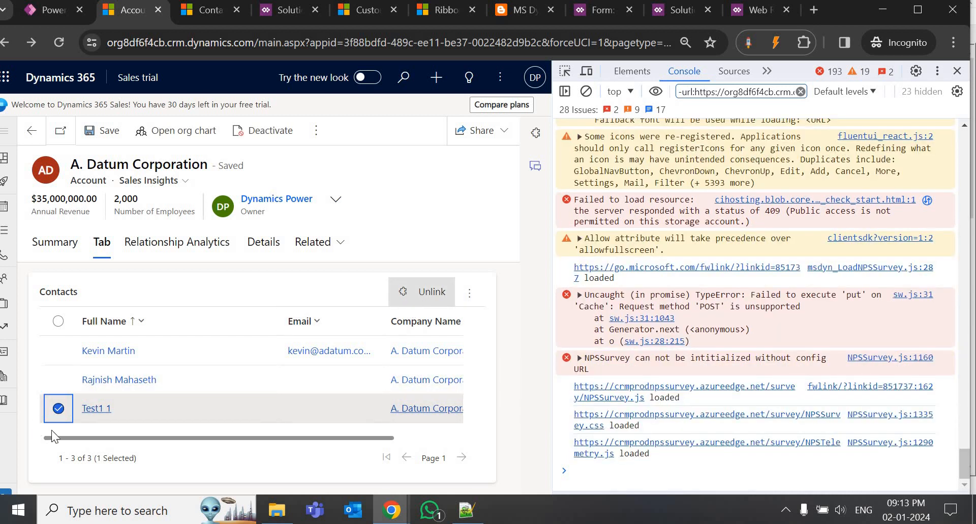
{"action": "left_click", "coordinate": [421, 298]}
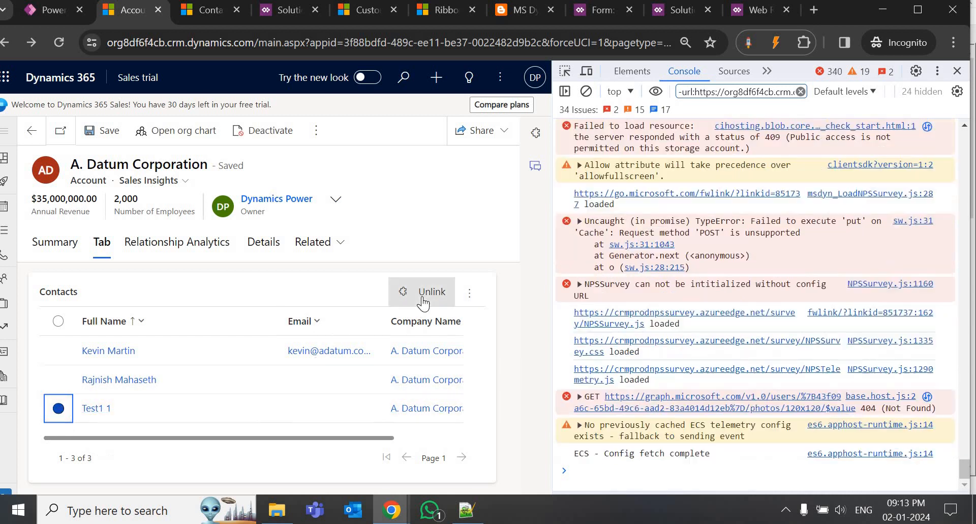
{"action": "left_click", "coordinate": [57, 409]}
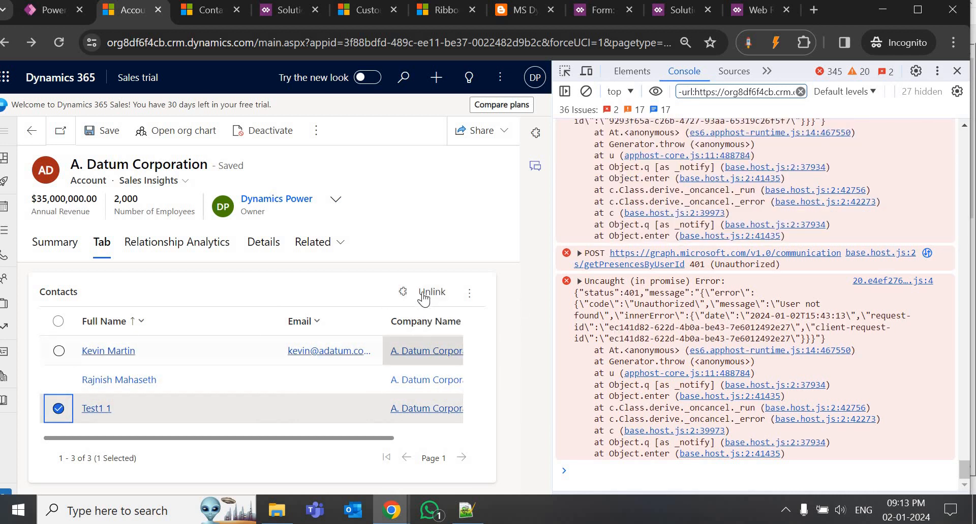
{"action": "left_click", "coordinate": [432, 292]}
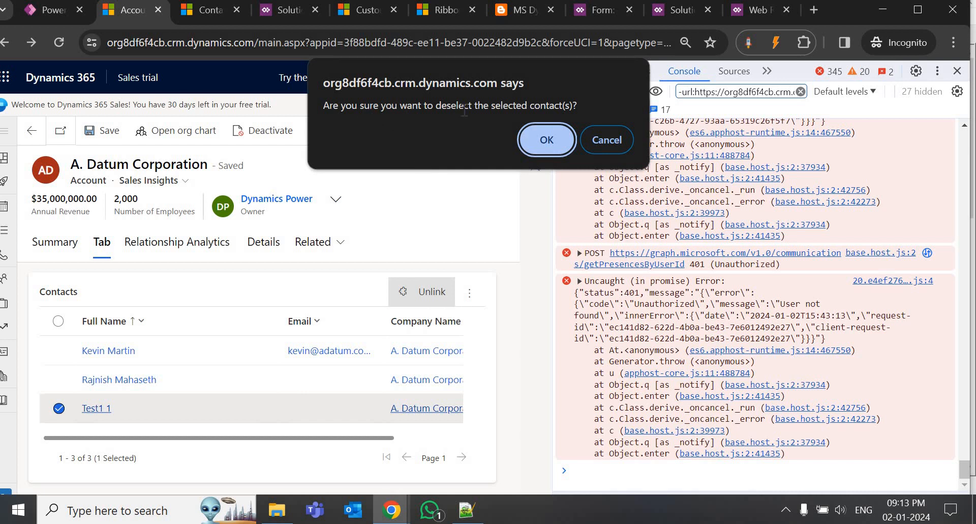
{"action": "left_click", "coordinate": [605, 149]}
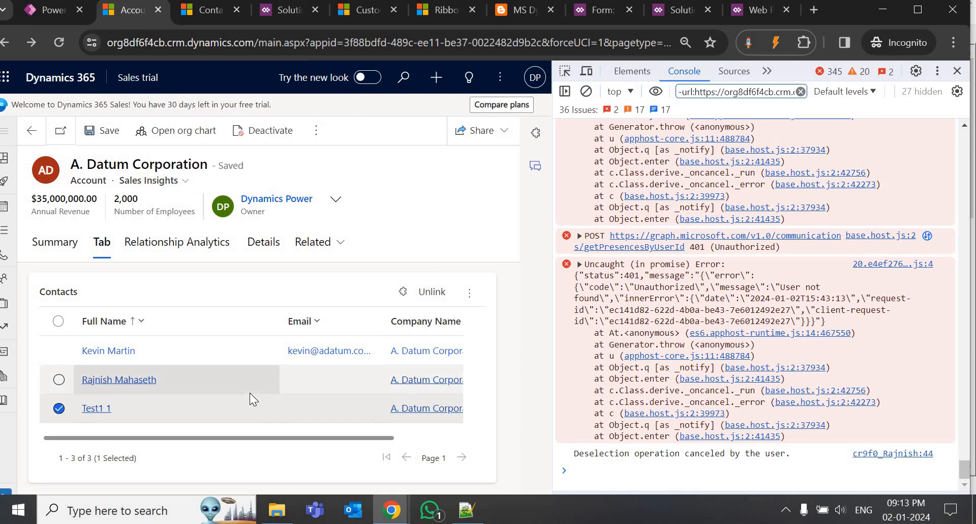
Reload the account form, unlink the Test1 1 contact from the Contacts subgrid, and accept the confirmation and success messages
{"action": "key", "text": "F5"}
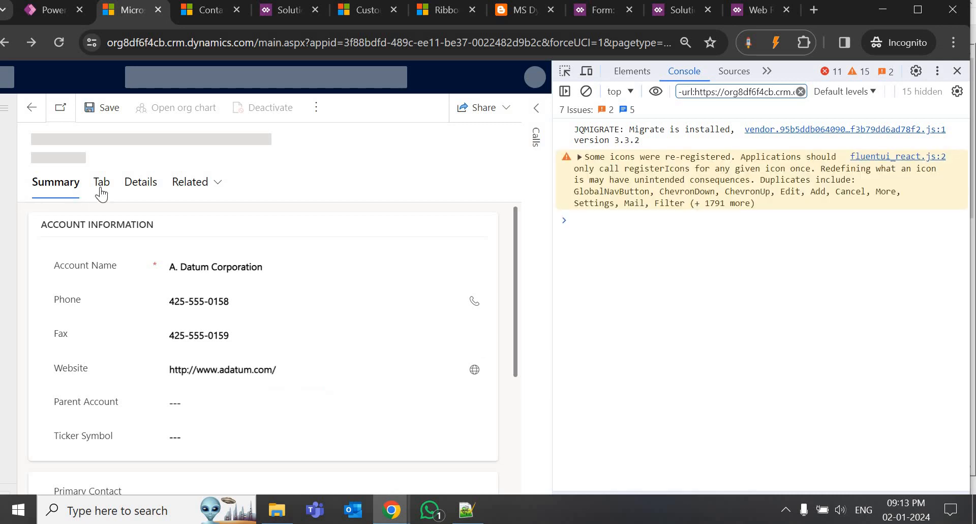
{"action": "left_click", "coordinate": [101, 185]}
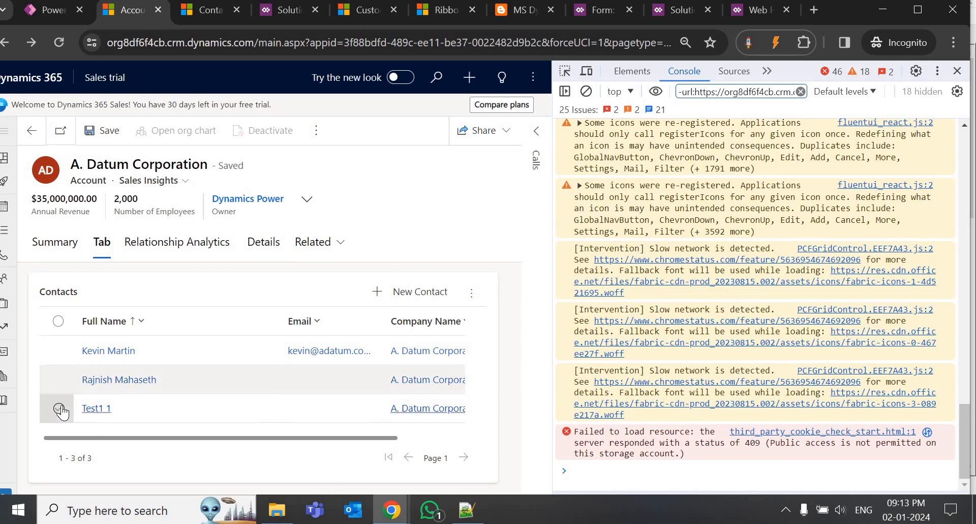
{"action": "left_click", "coordinate": [58, 408]}
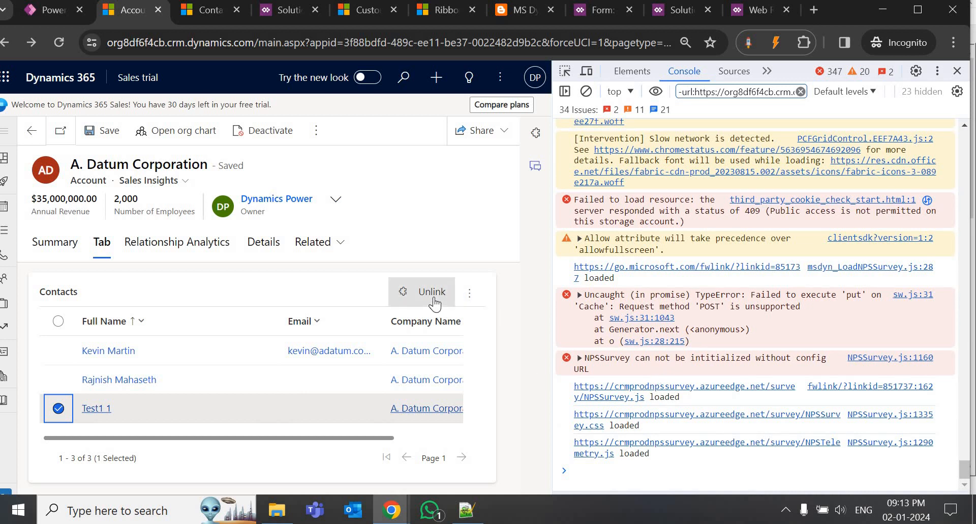
{"action": "left_click", "coordinate": [435, 300]}
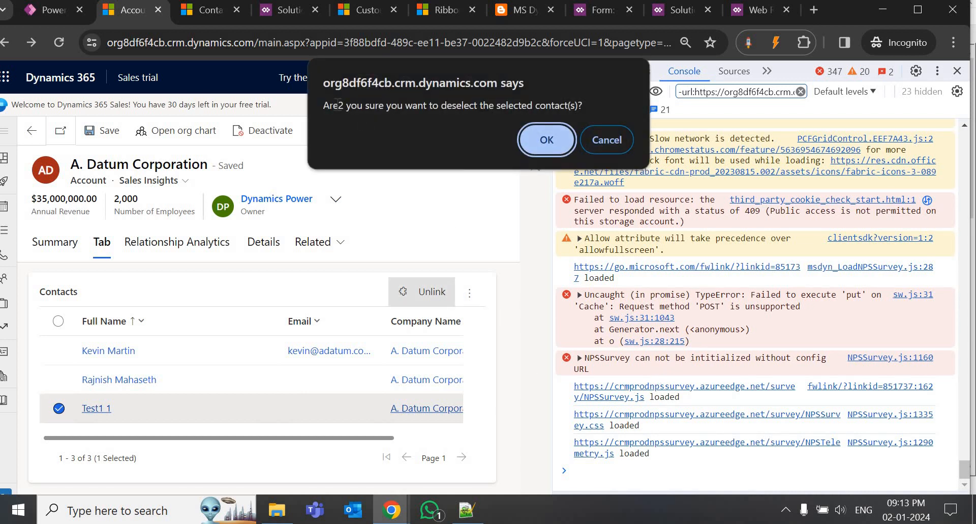
{"action": "left_click_drag", "start_coordinate": [338, 105], "coordinate": [344, 106]}
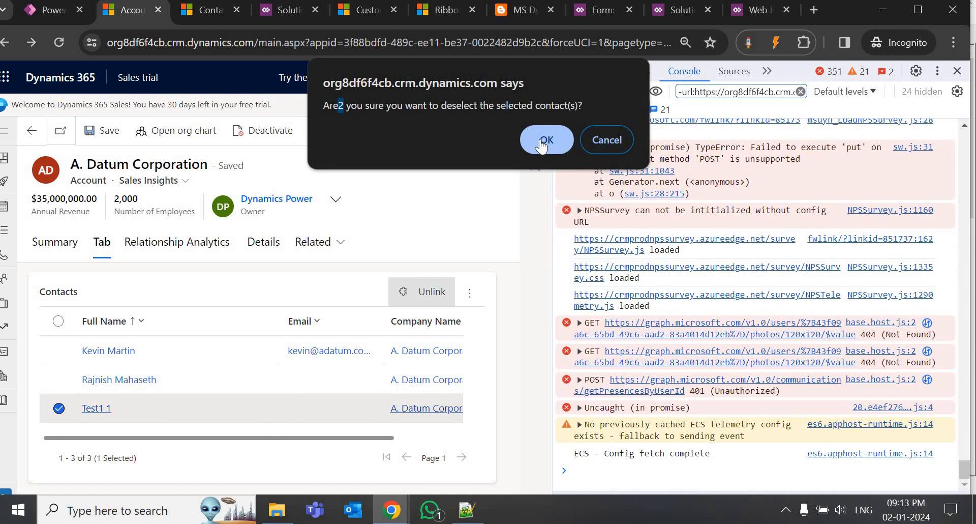
{"action": "left_click", "coordinate": [543, 140]}
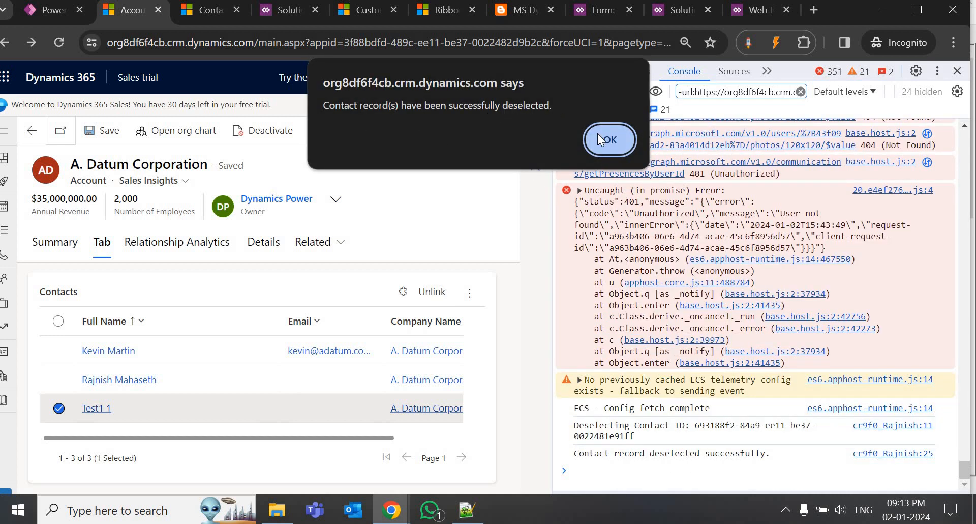
{"action": "left_click", "coordinate": [608, 137]}
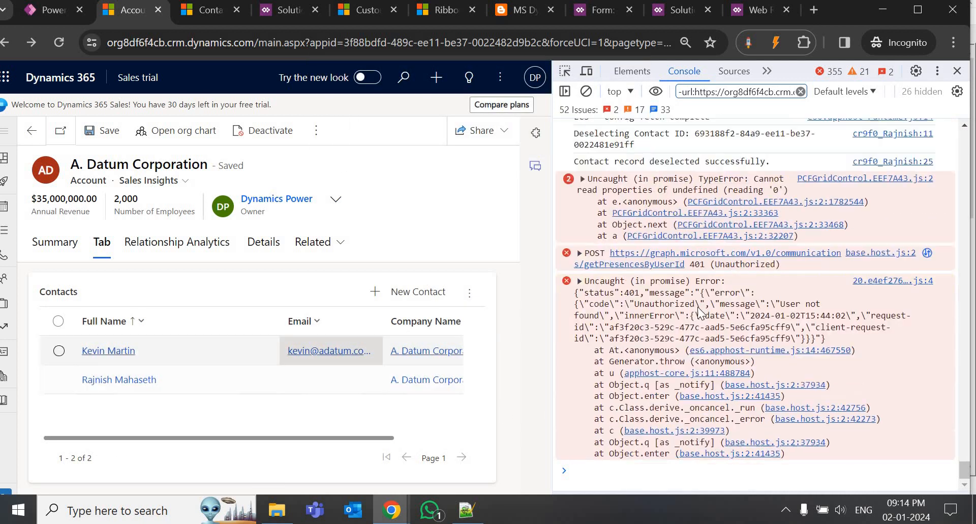
Check the deselection messages in the console, revisit the account's Contacts subgrid, and select its second contact to show the Unlink command
{"action": "scroll", "coordinate": [702, 304], "scroll_direction": "up", "scroll_amount": 3}
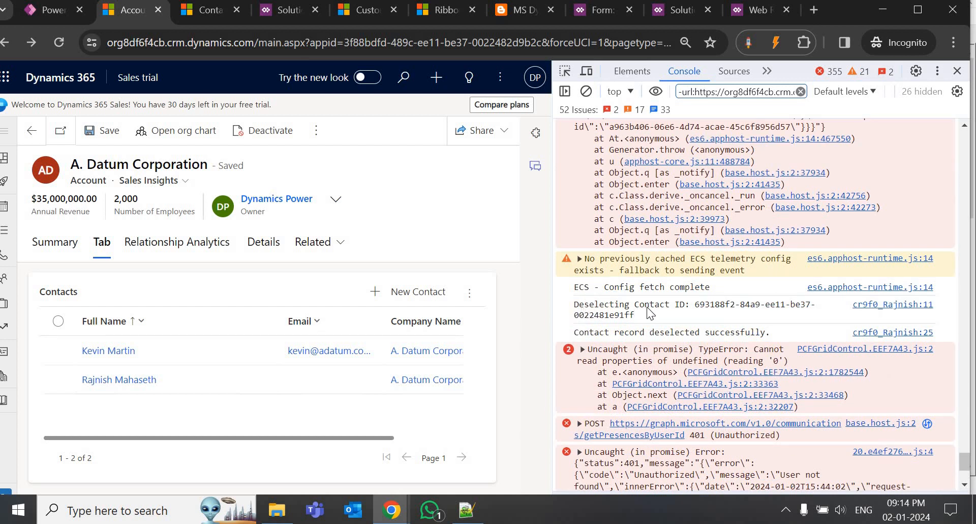
{"action": "triple_click", "coordinate": [585, 305]}
{"action": "left_click_drag", "start_coordinate": [594, 332], "coordinate": [770, 333]}
{"action": "scroll", "coordinate": [763, 305], "scroll_direction": "down", "scroll_amount": 3}
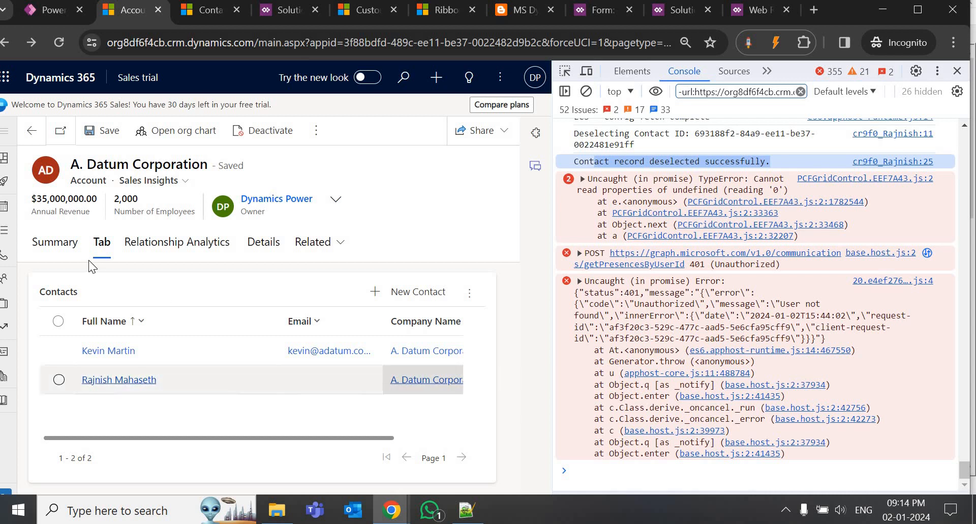
{"action": "left_click", "coordinate": [65, 252]}
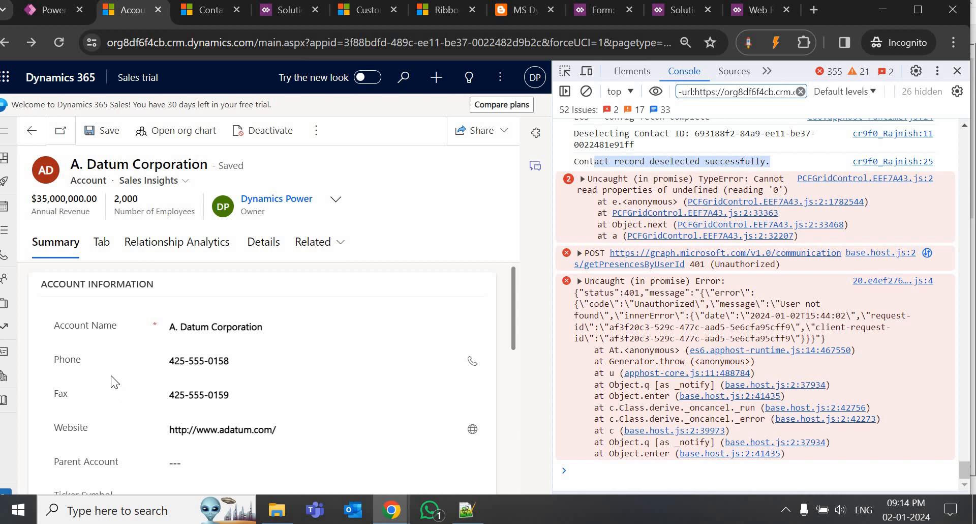
{"action": "left_click", "coordinate": [100, 244]}
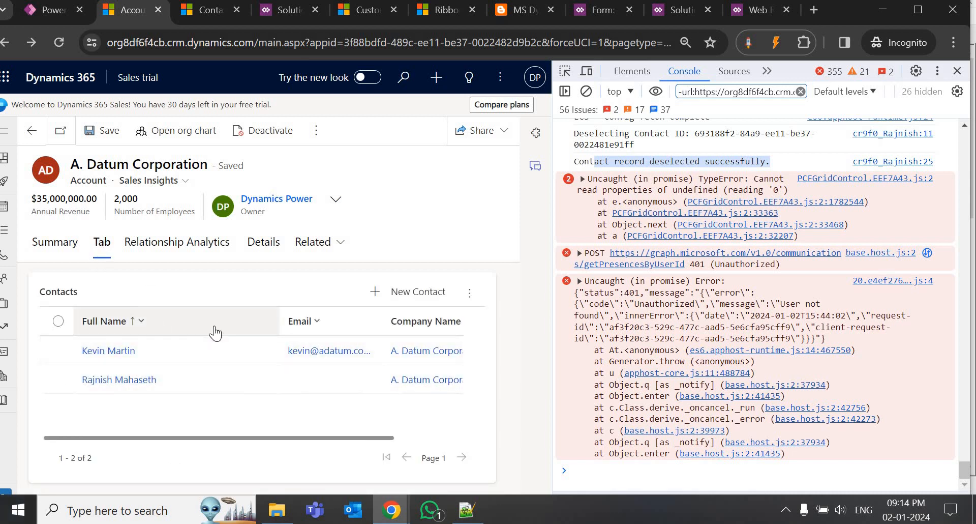
{"action": "left_click", "coordinate": [69, 387]}
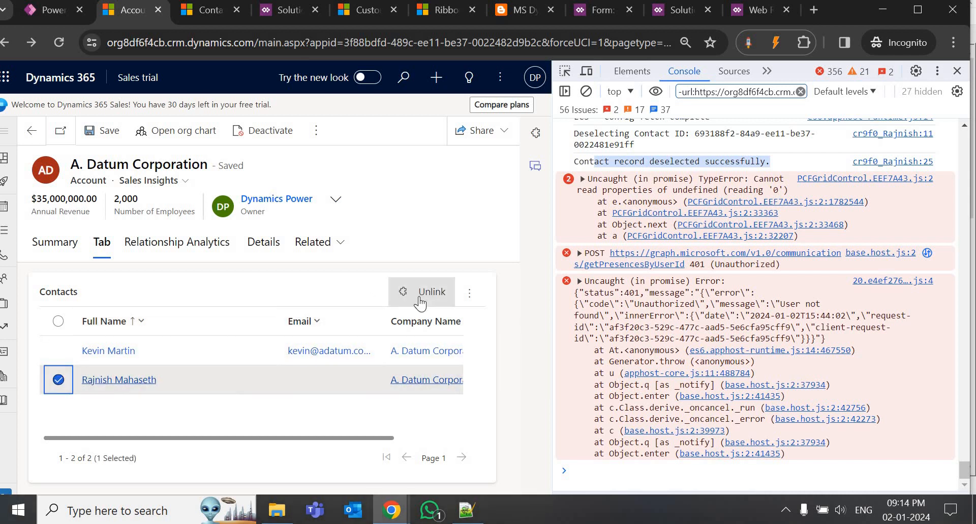
Switch to Notepad++ and review the deselectContact script in UnlinkContact.js, from the selection check and null data key to the success and error handlers
{"action": "left_click", "coordinate": [467, 508]}
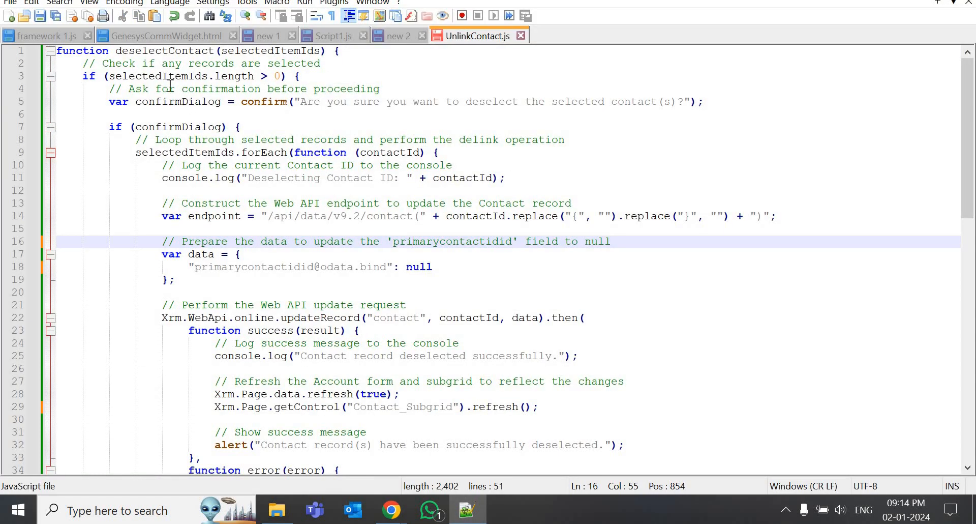
{"action": "left_click_drag", "start_coordinate": [125, 76], "coordinate": [268, 91]}
{"action": "left_click", "coordinate": [280, 153]}
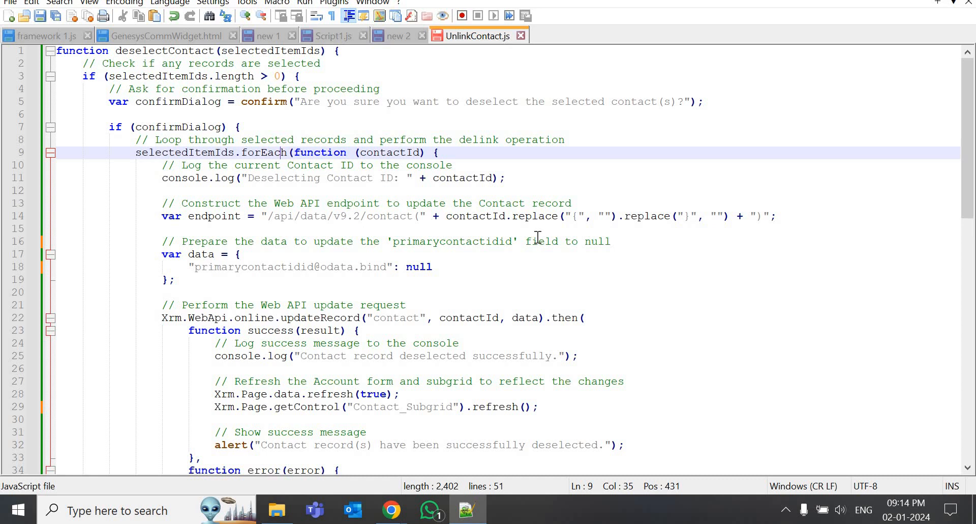
{"action": "left_click", "coordinate": [343, 281]}
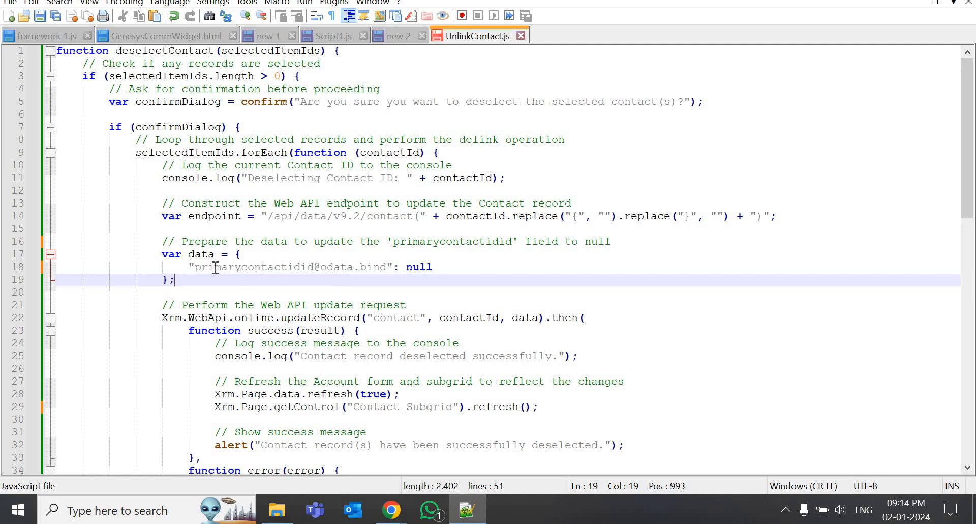
{"action": "left_click_drag", "start_coordinate": [216, 268], "coordinate": [395, 268]}
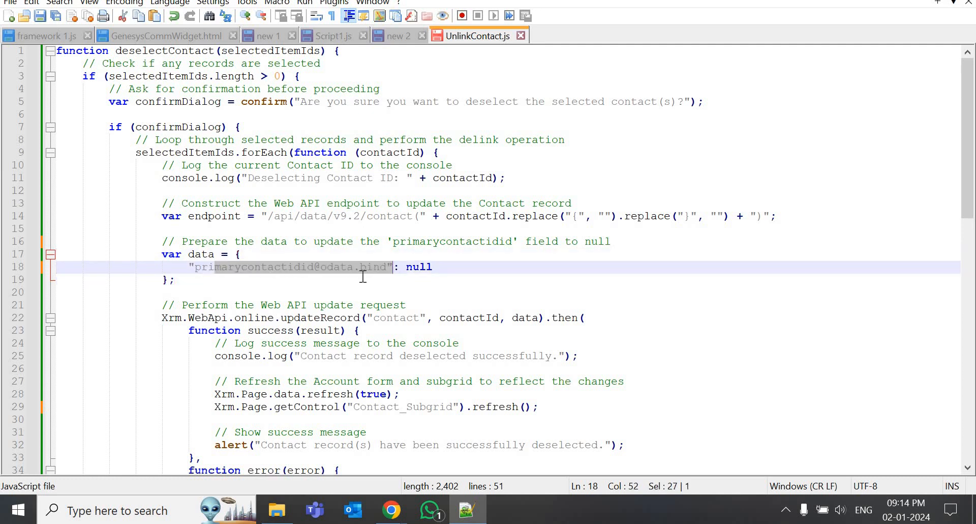
{"action": "left_click", "coordinate": [351, 344]}
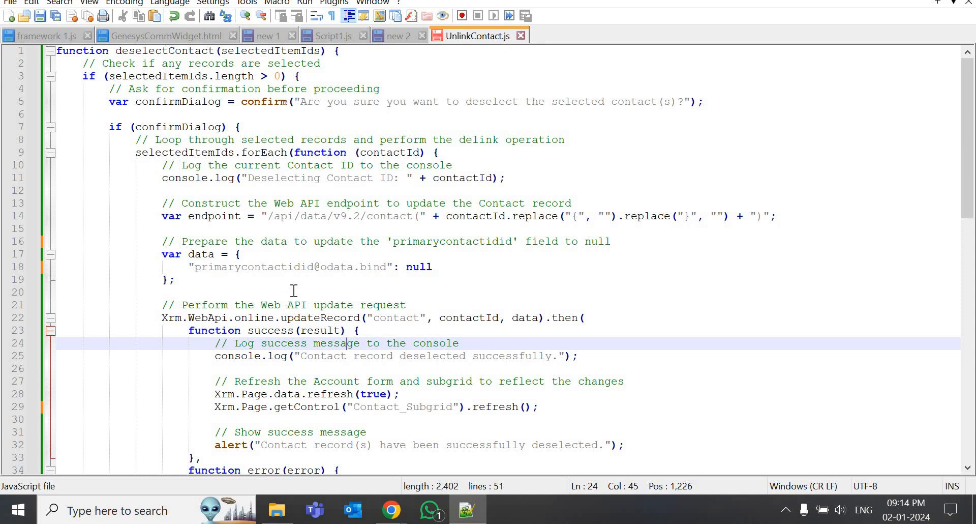
{"action": "scroll", "coordinate": [294, 290], "scroll_direction": "down", "scroll_amount": 2}
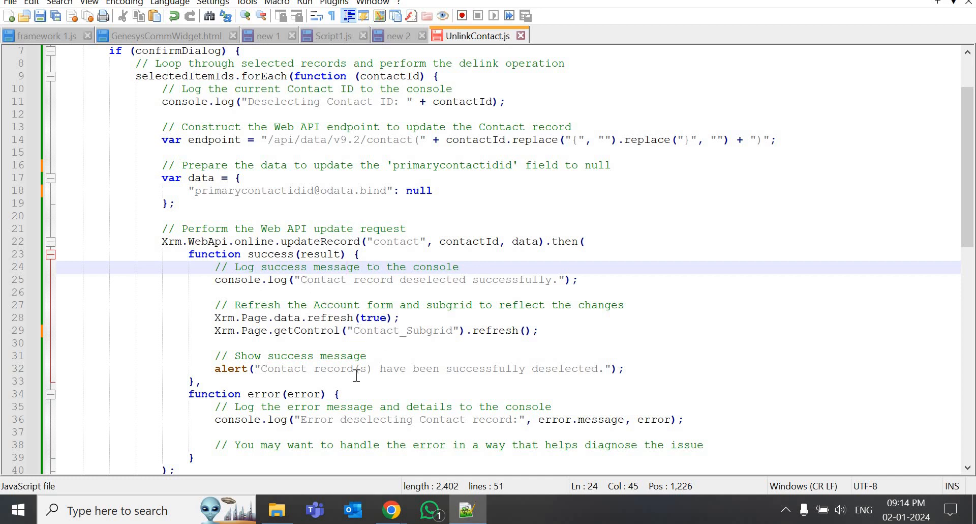
{"action": "scroll", "coordinate": [355, 373], "scroll_direction": "down", "scroll_amount": 5}
{"action": "scroll", "coordinate": [328, 420], "scroll_direction": "up", "scroll_amount": 7}
{"action": "left_click", "coordinate": [316, 186]}
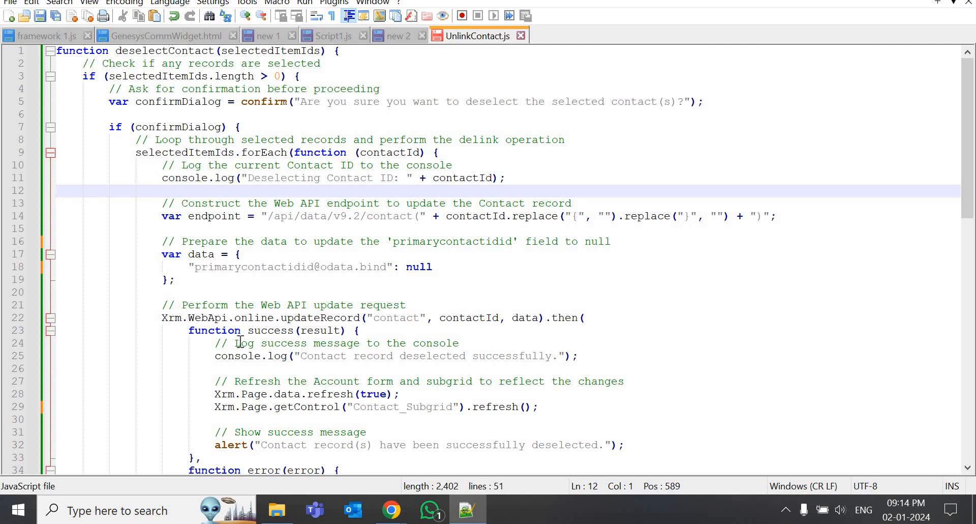
{"action": "left_click_drag", "start_coordinate": [56, 51], "coordinate": [240, 342]}
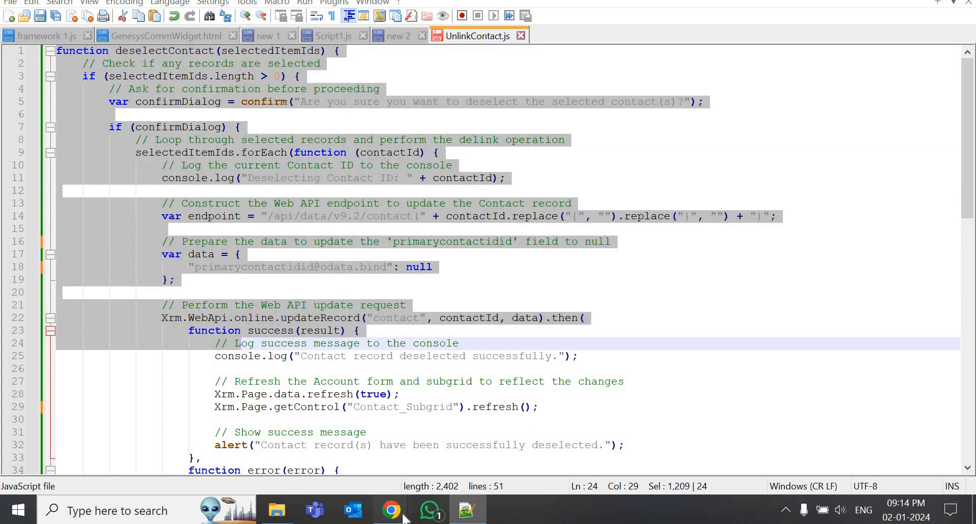
Back in Chrome, open Ribbon Workbench and examine the Unlink command's deselectContact action, its solution elements and the value choices for its Crm Parameter
{"action": "mouse_move", "coordinate": [406, 516]}
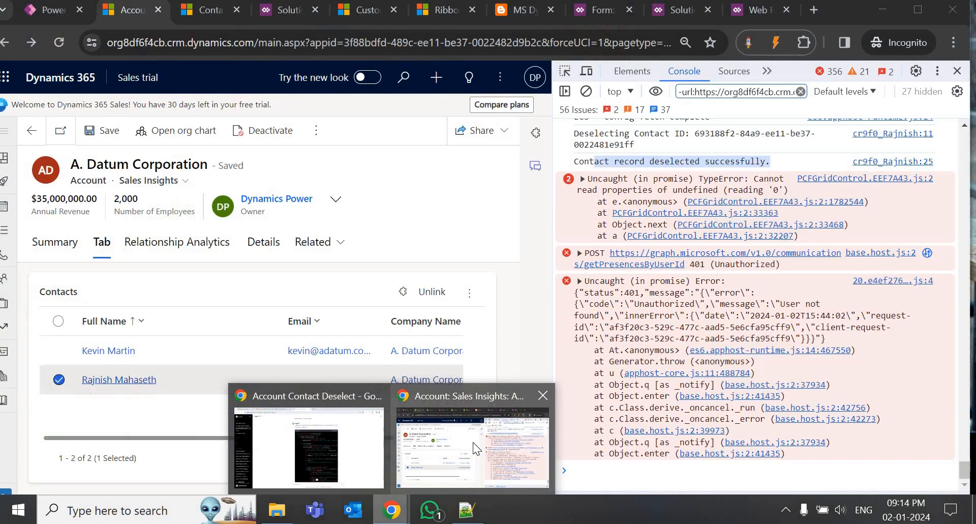
{"action": "left_click", "coordinate": [472, 441]}
{"action": "left_click", "coordinate": [448, 10]}
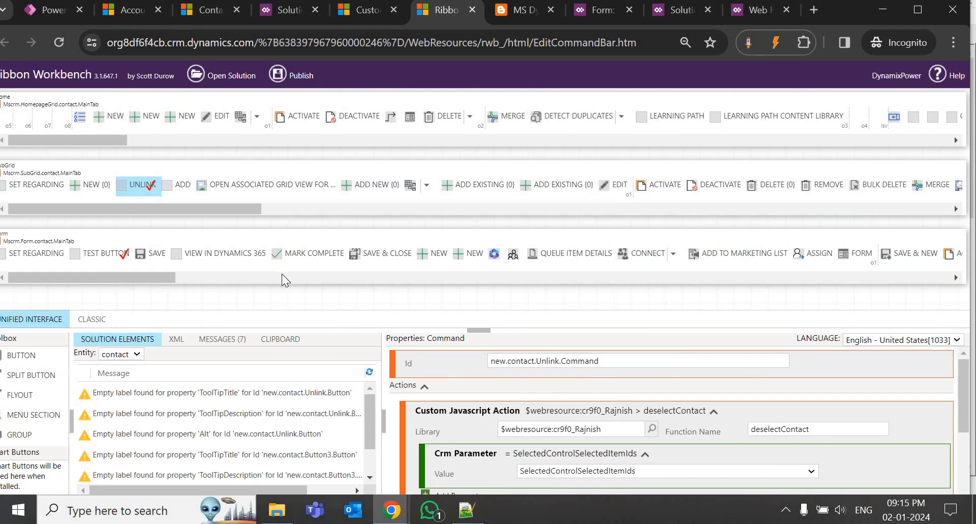
{"action": "left_click", "coordinate": [116, 341]}
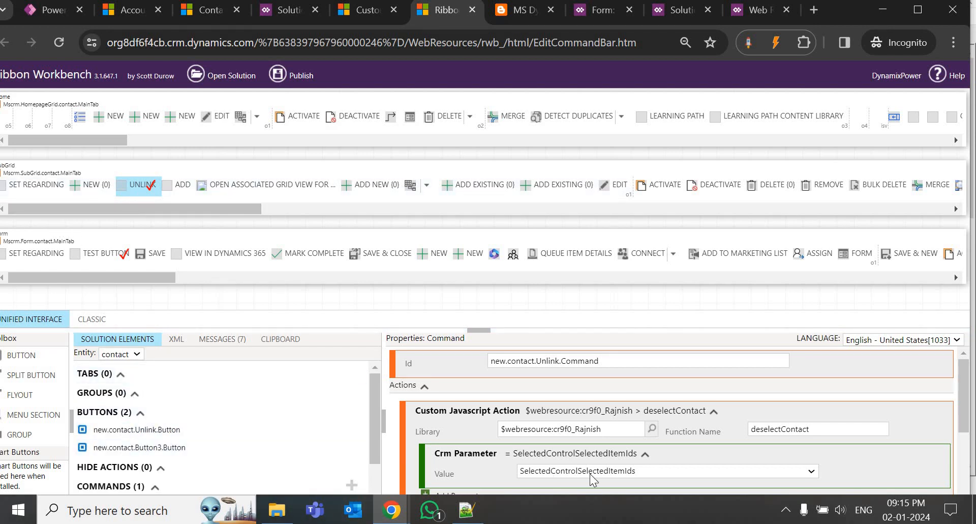
{"action": "scroll", "coordinate": [544, 415], "scroll_direction": "down", "scroll_amount": 1}
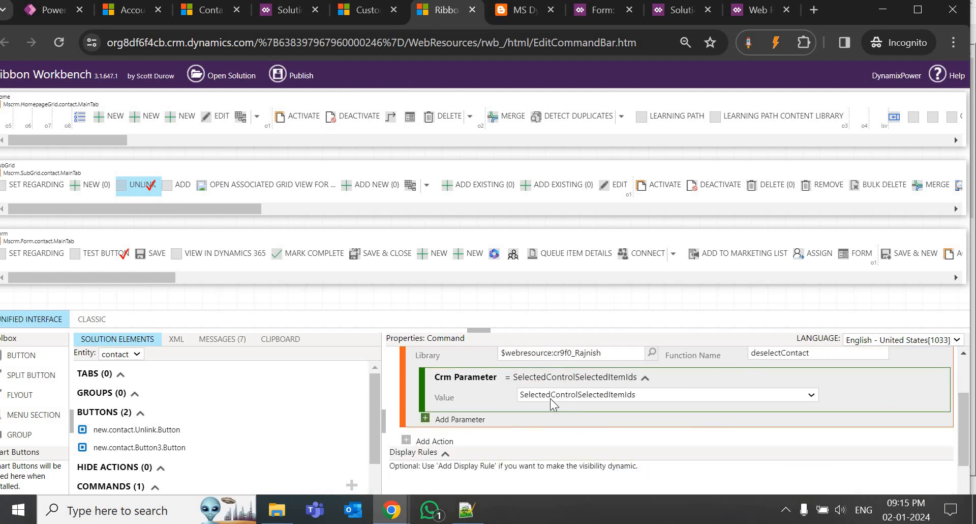
{"action": "left_click", "coordinate": [623, 398]}
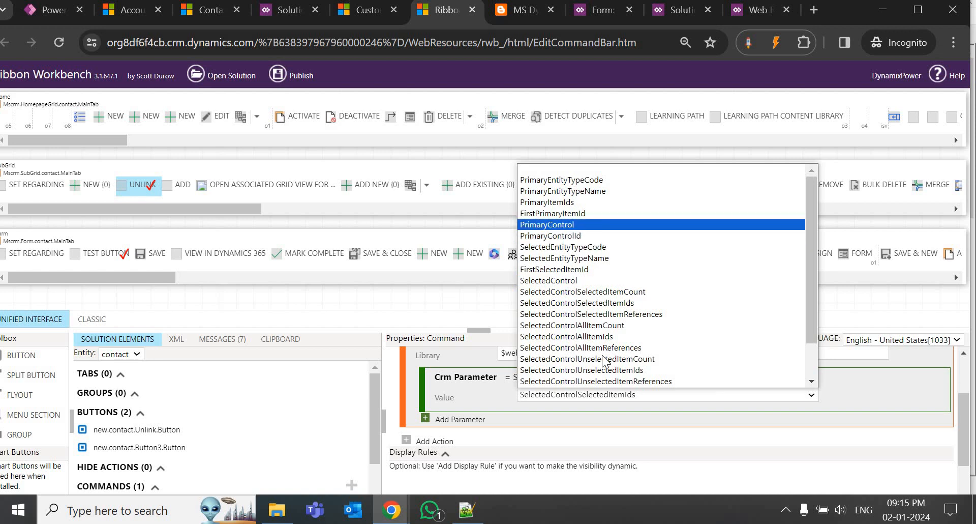
{"action": "left_click", "coordinate": [486, 394]}
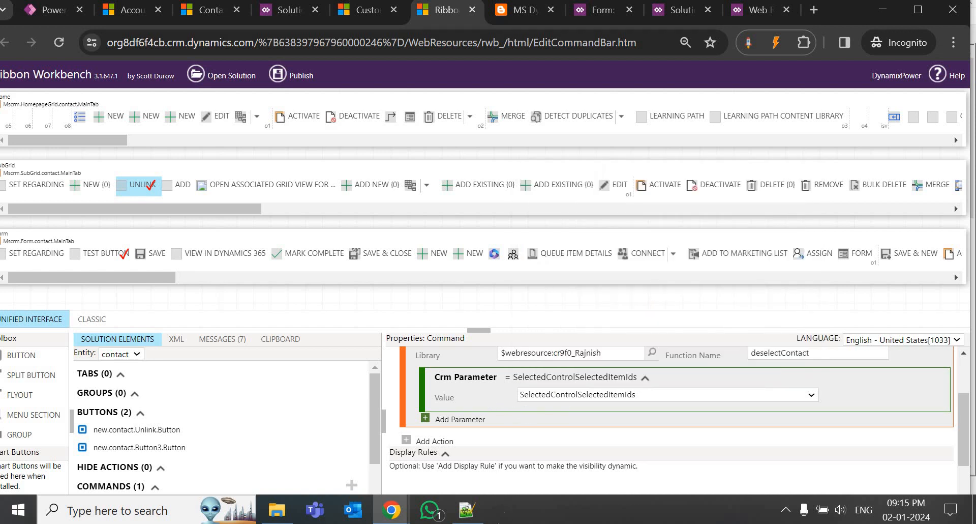
Switch to Notepad++, highlight the selectedItemIds parameter of deselectContact to examine where it is used, and return to Ribbon Workbench in Chrome
{"action": "left_click", "coordinate": [466, 510]}
{"action": "left_click", "coordinate": [274, 203]}
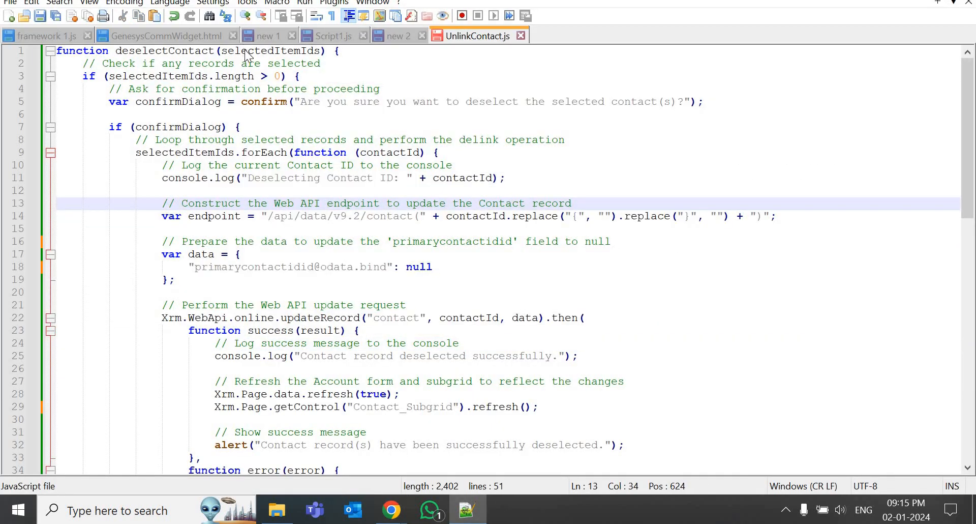
{"action": "double_click", "coordinate": [246, 50]}
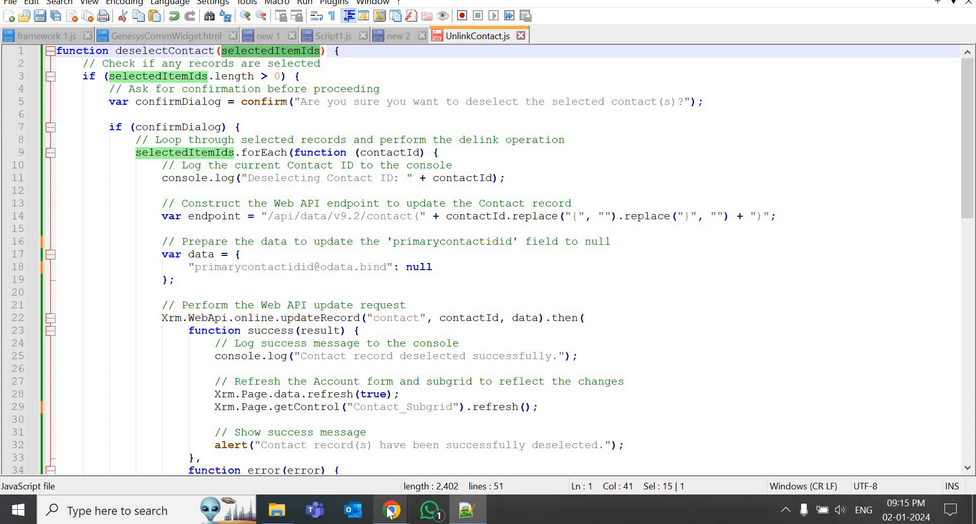
{"action": "mouse_move", "coordinate": [392, 509]}
{"action": "left_click", "coordinate": [433, 422]}
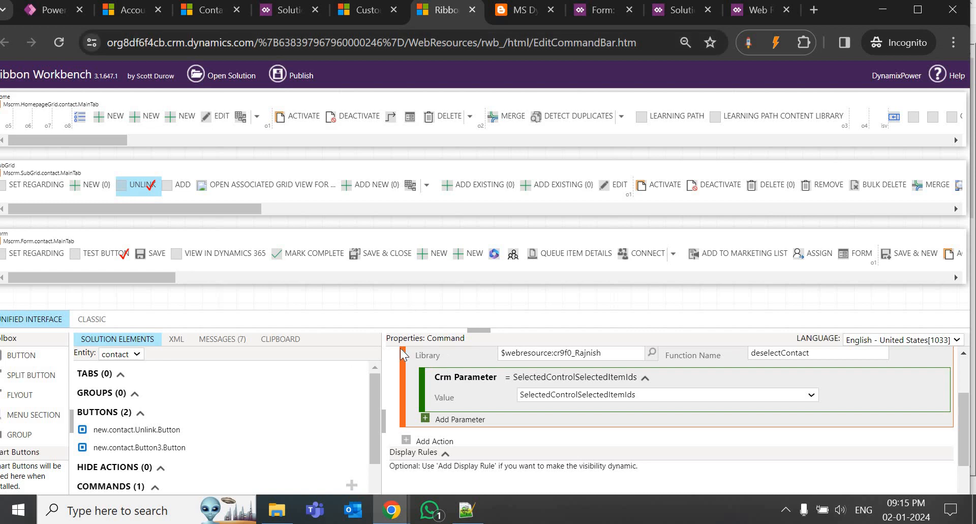
On the powerdynamixx blog, open the post "Trigger power automate on Button click, Generate word document and Download file" and look through its JavaScript code
{"action": "left_click", "coordinate": [519, 9]}
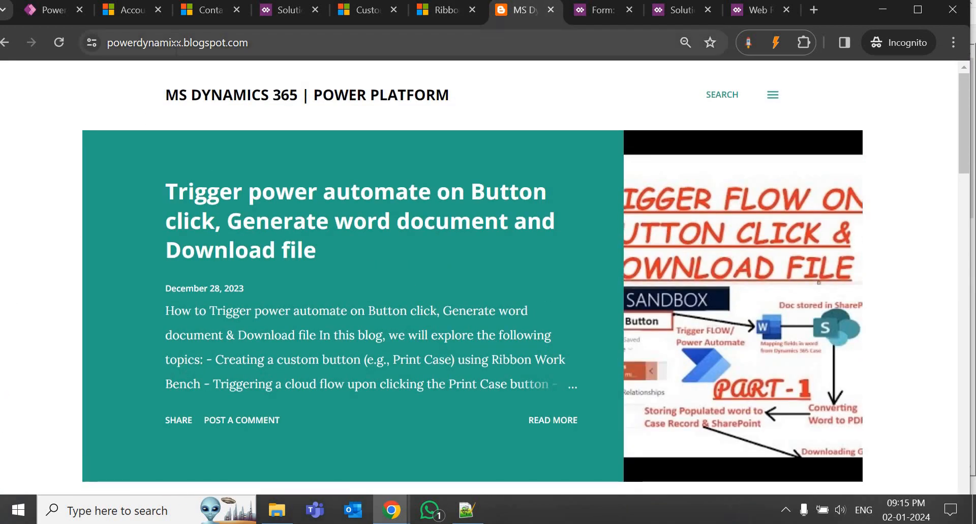
{"action": "scroll", "coordinate": [336, 298], "scroll_direction": "down", "scroll_amount": 6}
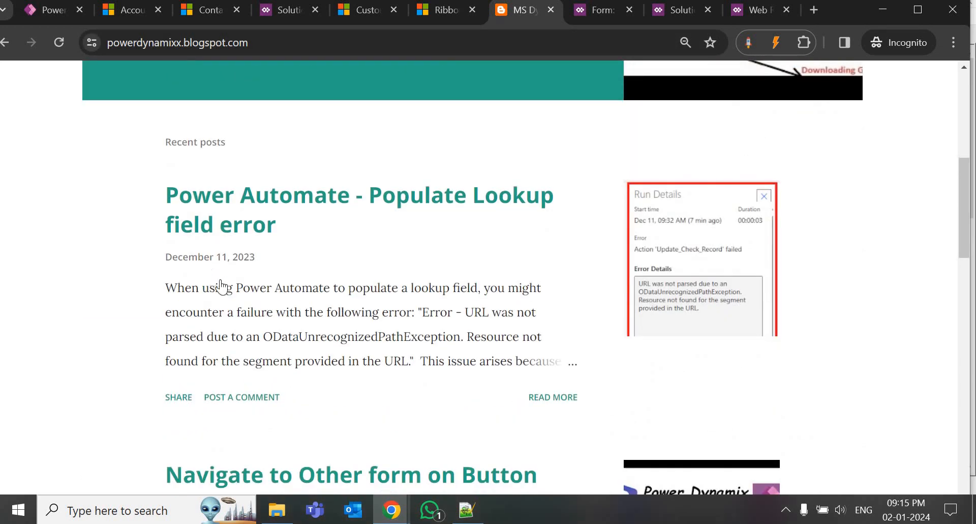
{"action": "scroll", "coordinate": [475, 275], "scroll_direction": "up", "scroll_amount": 1}
{"action": "scroll", "coordinate": [384, 285], "scroll_direction": "up", "scroll_amount": 5}
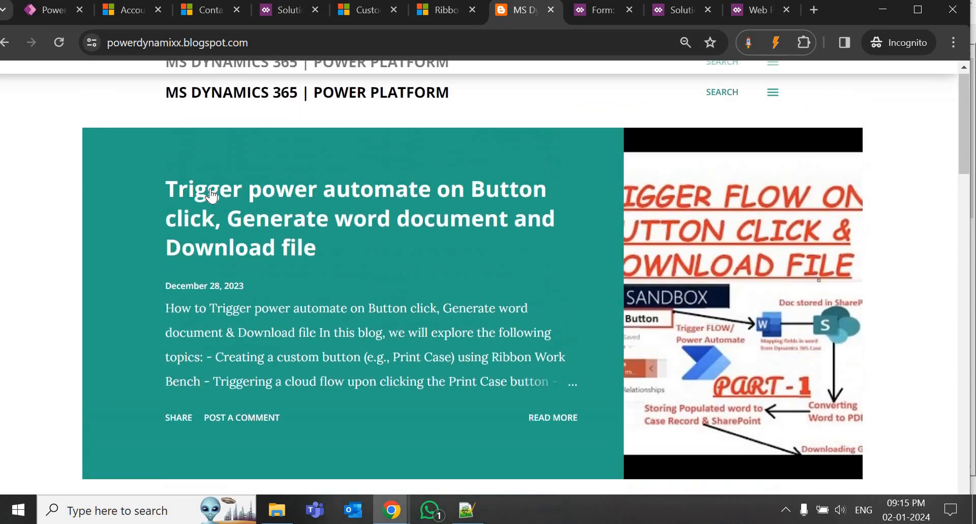
{"action": "left_click", "coordinate": [210, 193]}
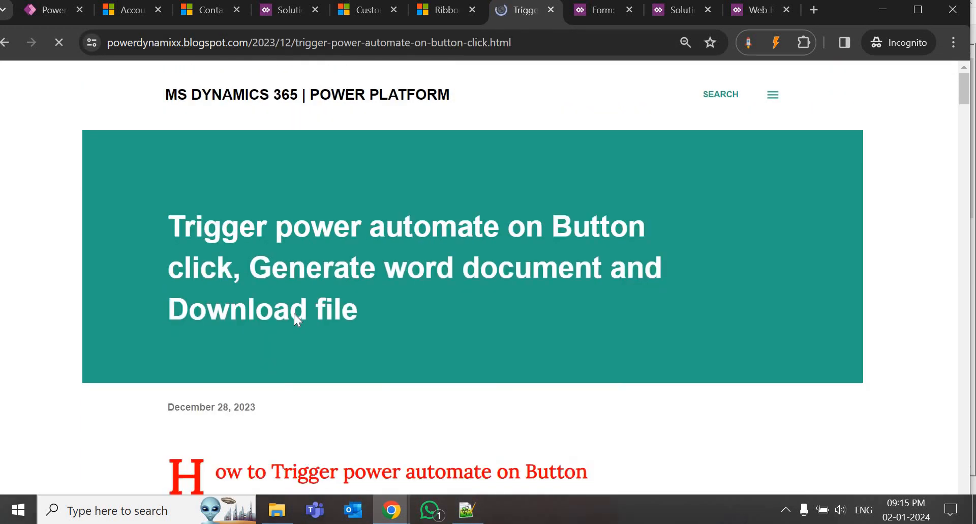
{"action": "scroll", "coordinate": [295, 315], "scroll_direction": "down", "scroll_amount": 15}
{"action": "scroll", "coordinate": [294, 313], "scroll_direction": "up", "scroll_amount": 10}
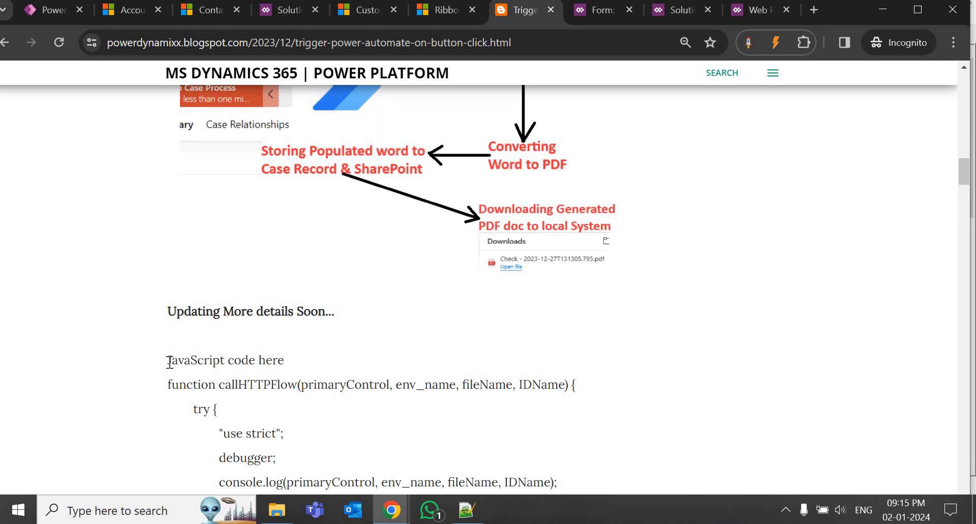
{"action": "scroll", "coordinate": [212, 413], "scroll_direction": "down", "scroll_amount": 15}
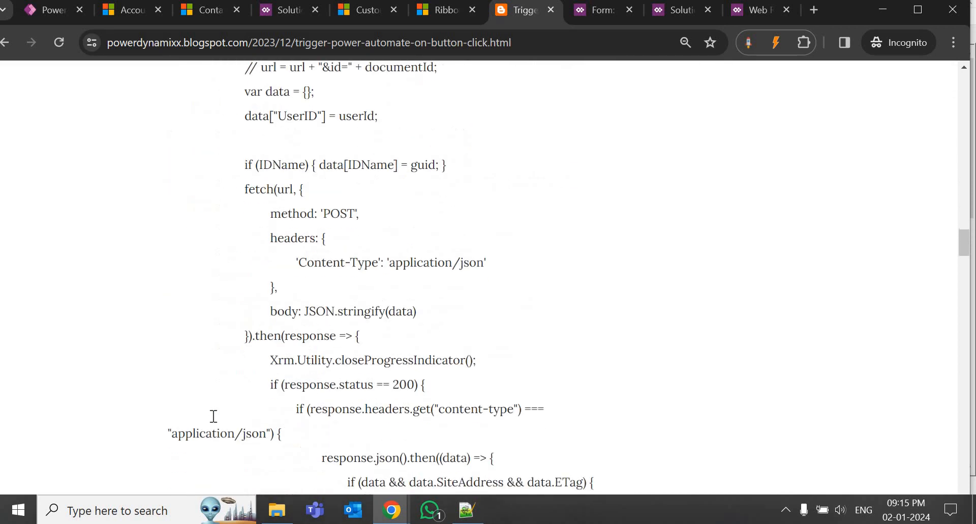